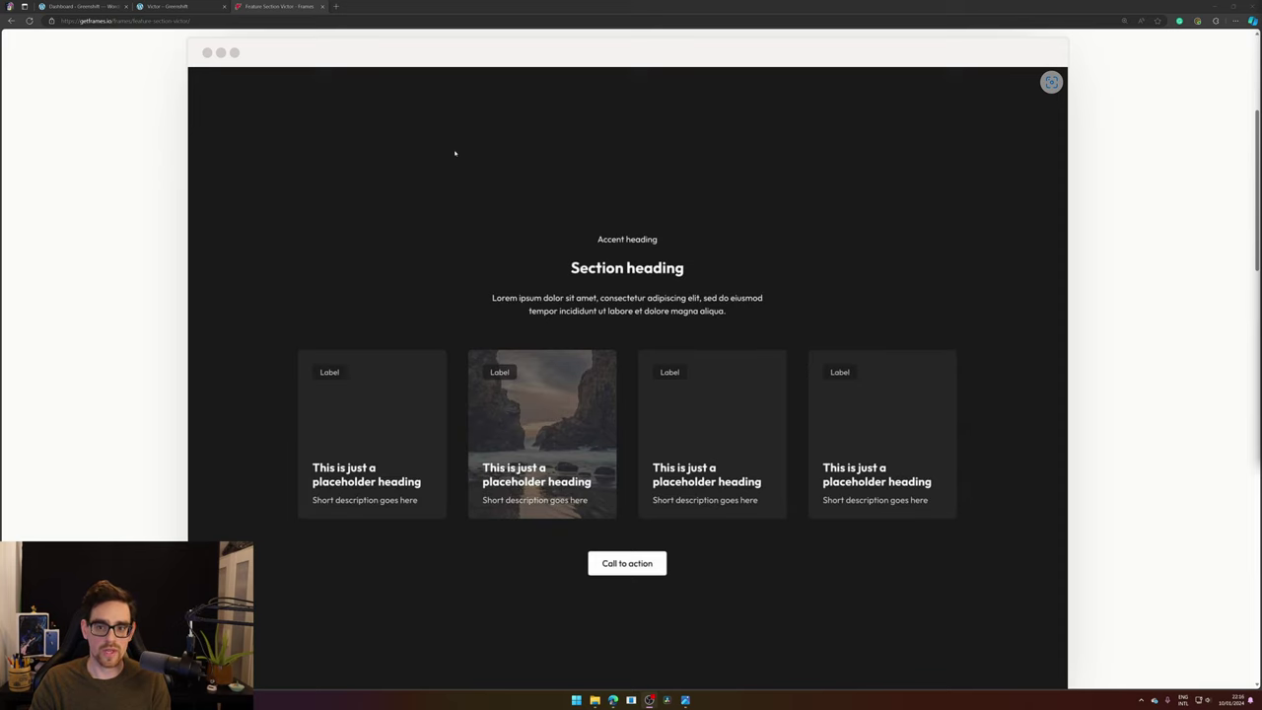
- Close the section preview page and review the two GreenShift plugins in the site's list of installed plugins
middle_click(289, 10)
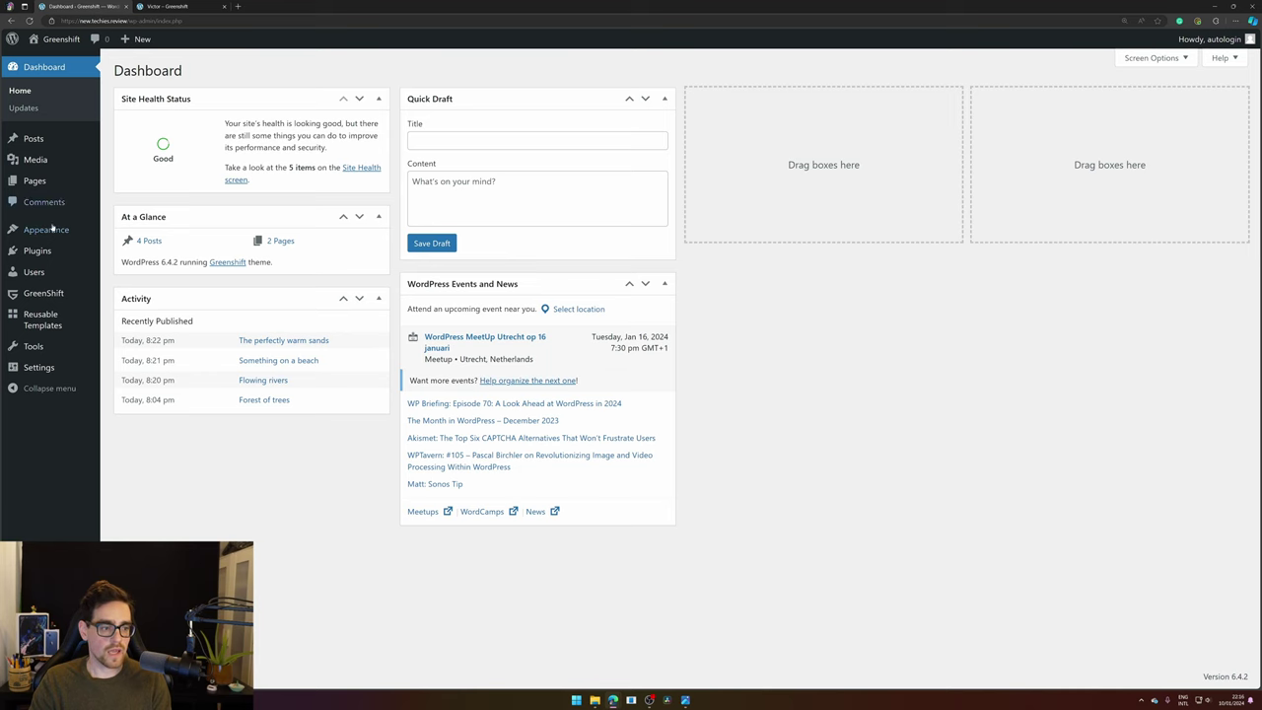
left_click(56, 253)
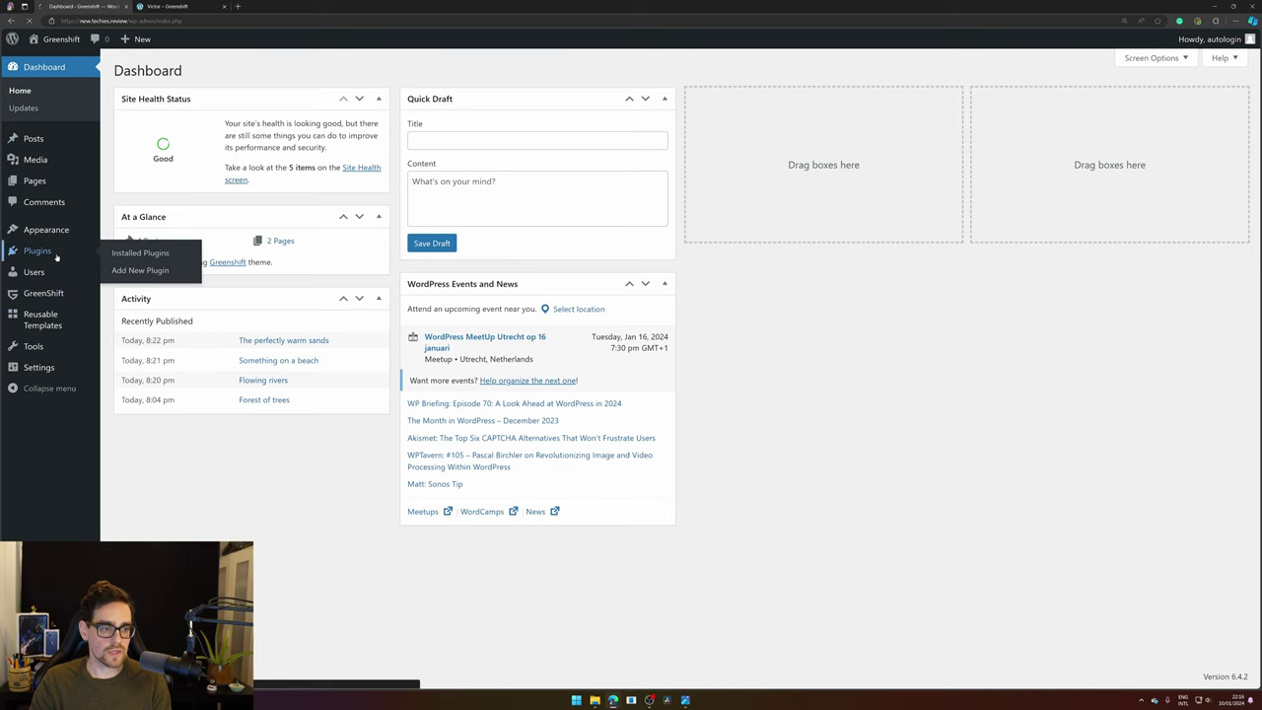
left_click_drag(194, 219, 252, 220)
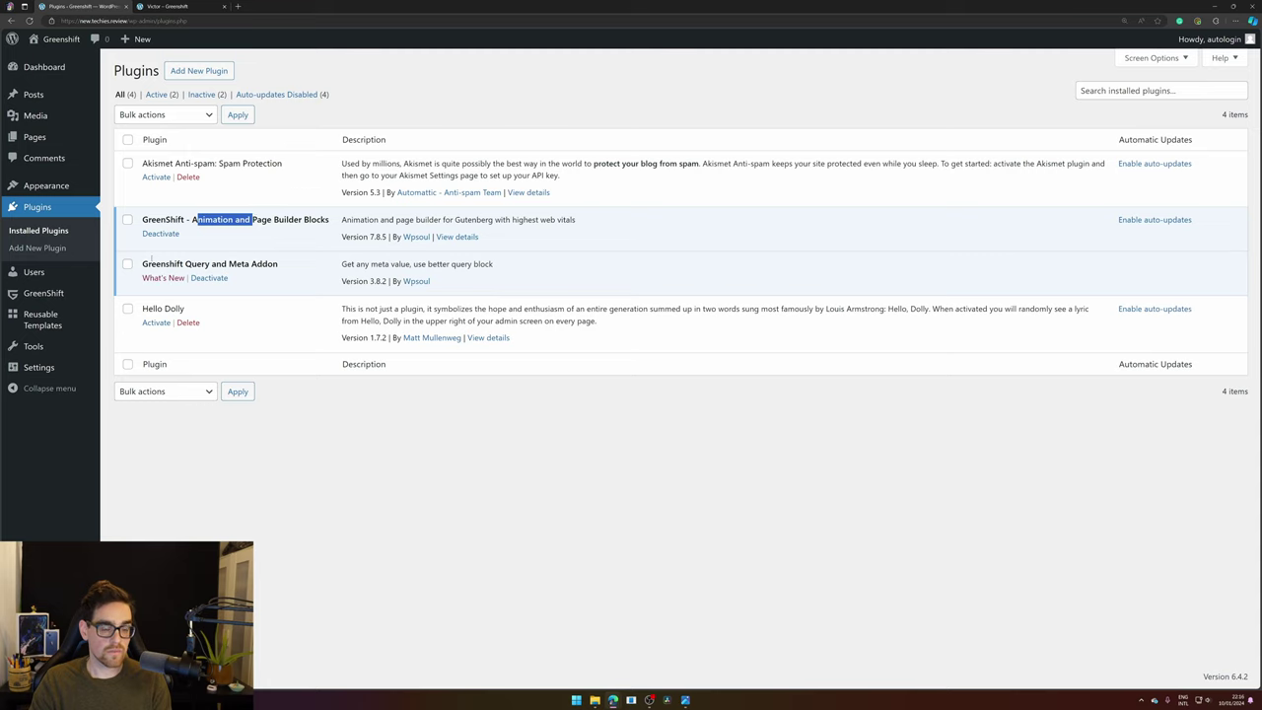
left_click_drag(184, 264, 236, 264)
left_click(304, 285)
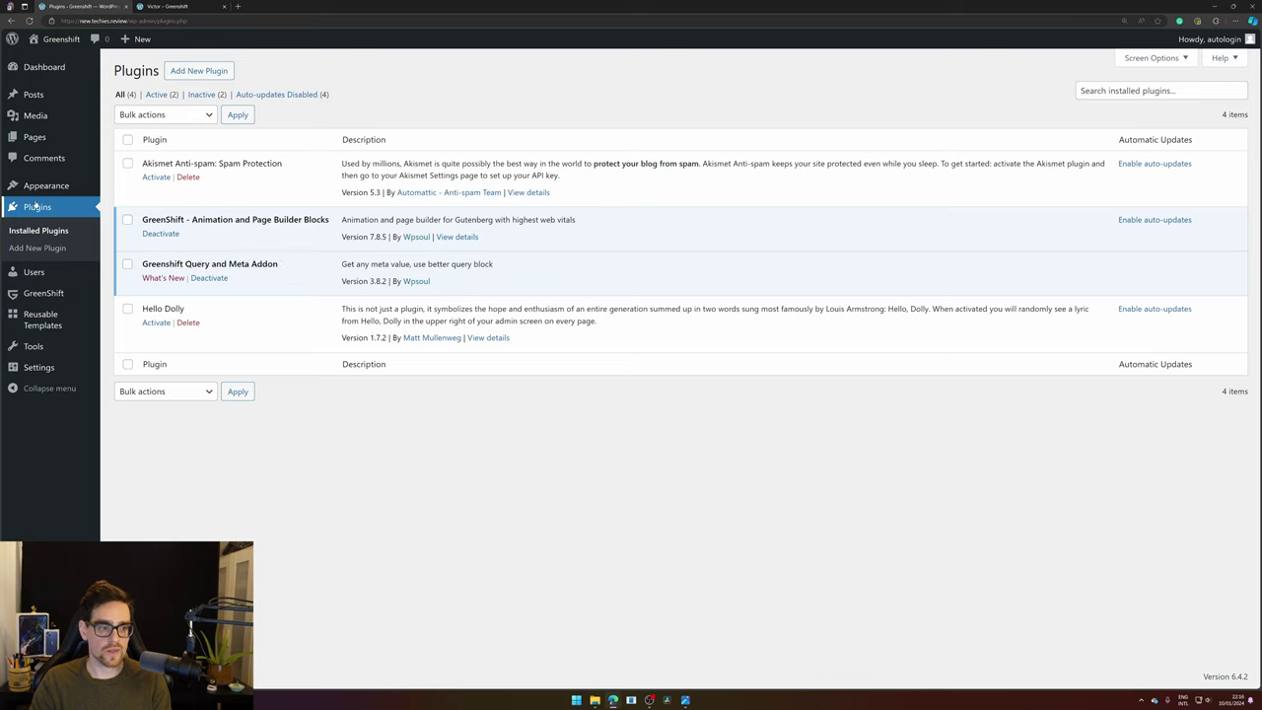
double_click(274, 264)
left_click(300, 276)
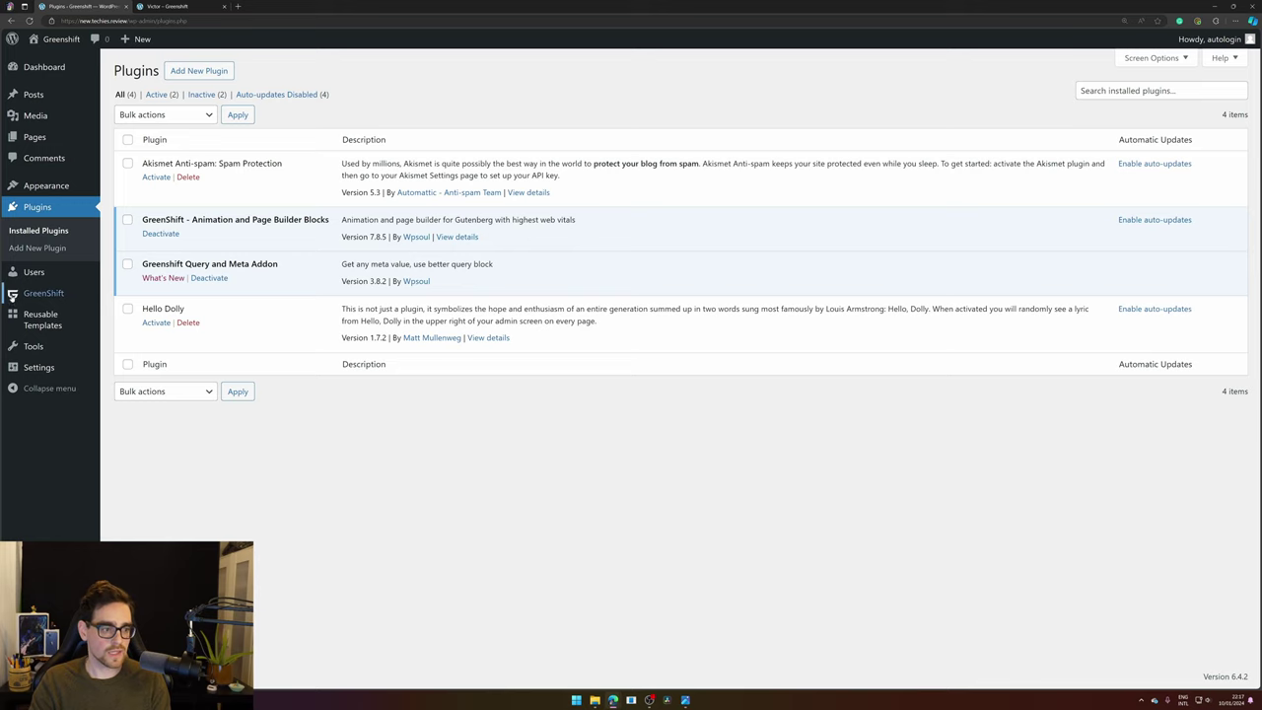
- Check which theme is active among the site's installed themes
mouse_move(30, 296)
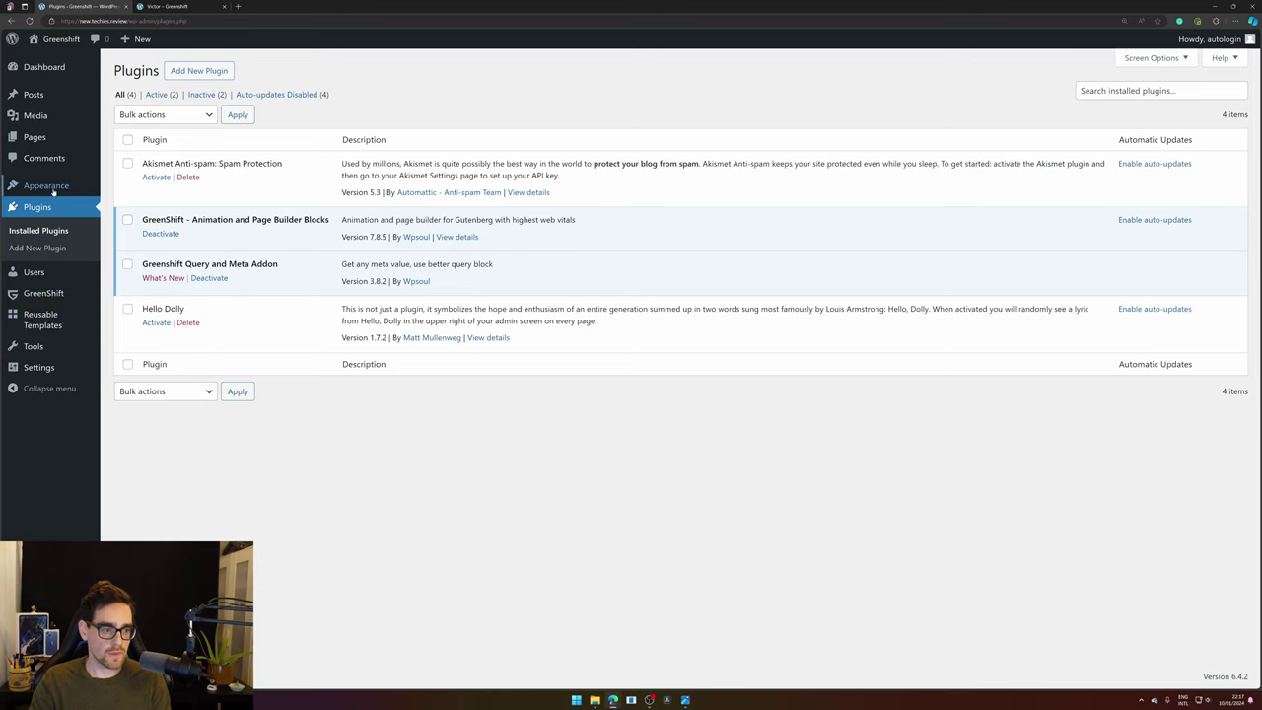
mouse_move(49, 186)
left_click(126, 188)
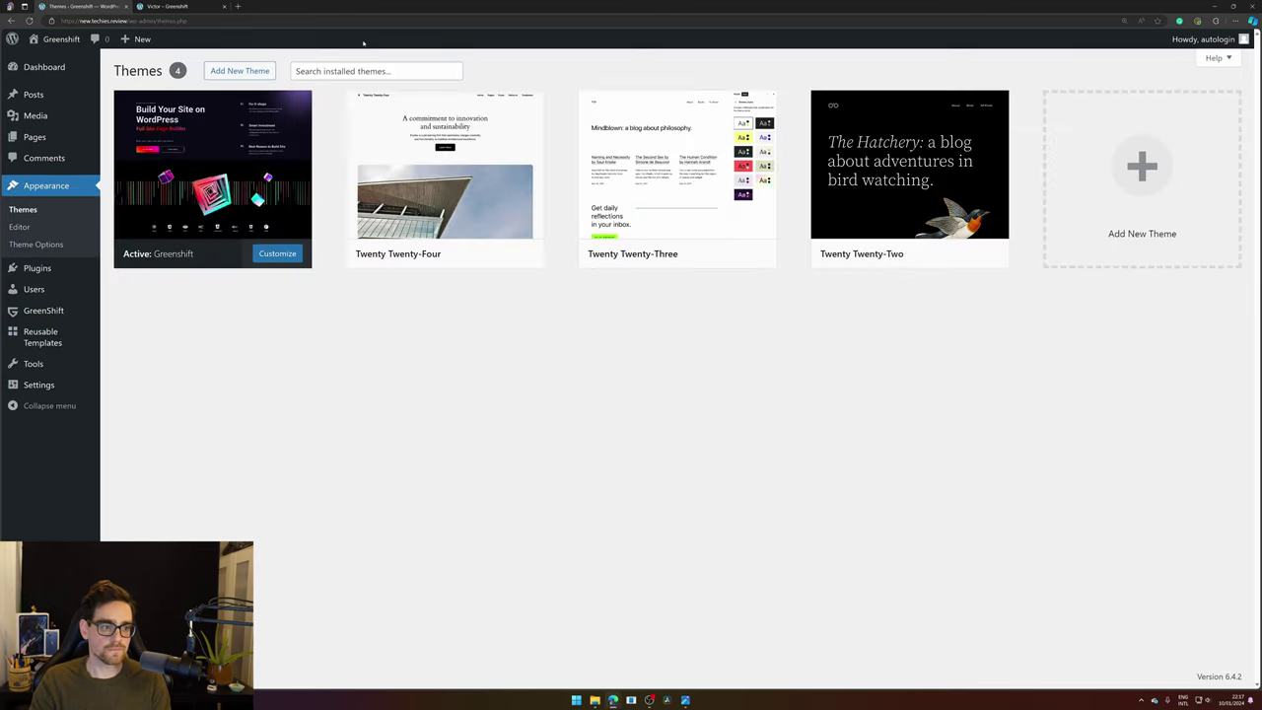
- Create a new page titled "Victor"
mouse_move(44, 137)
left_click(126, 158)
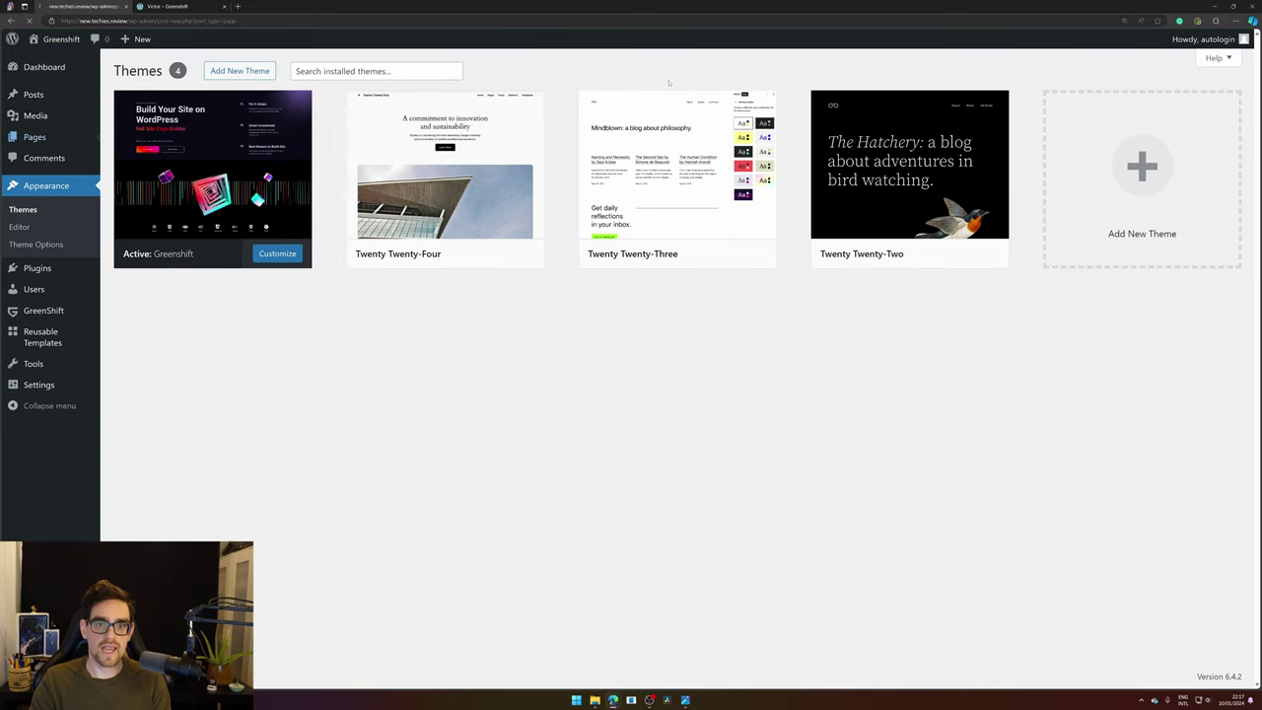
type("Victor")
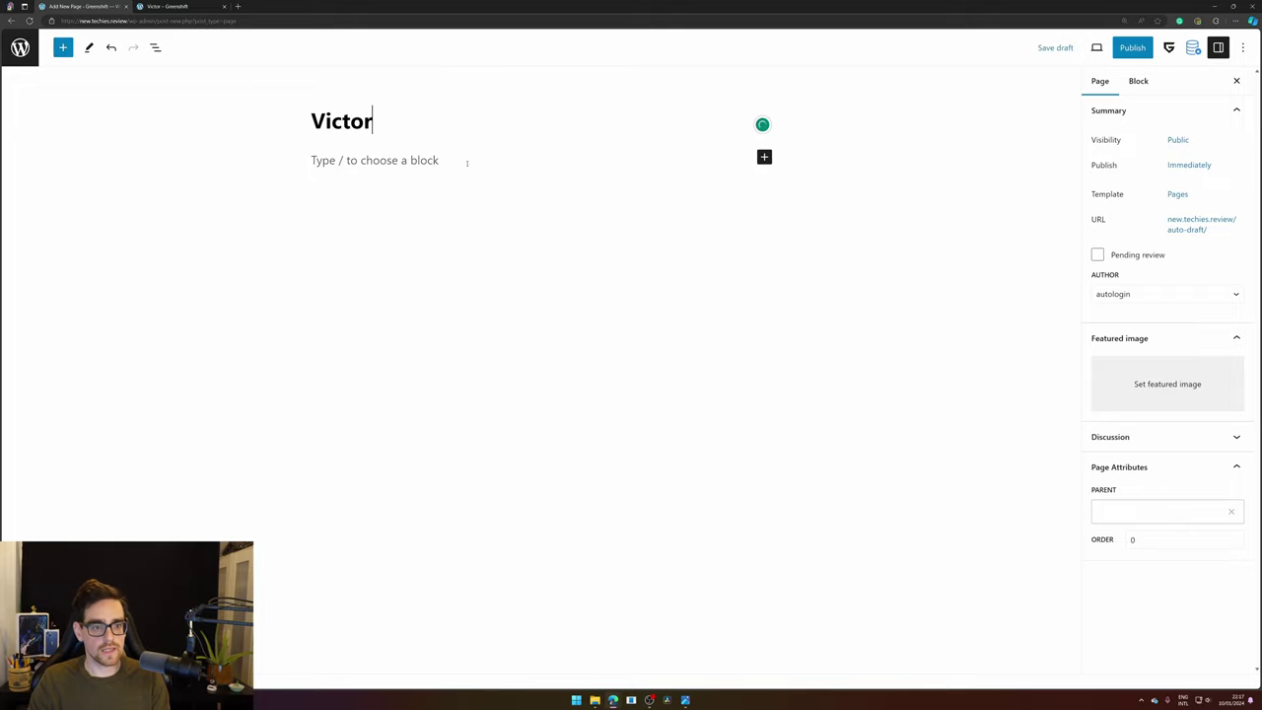
- Add a Text Advanced block reading "Accent Heading" below the page title and centre its text
left_click(467, 163)
type("/text")
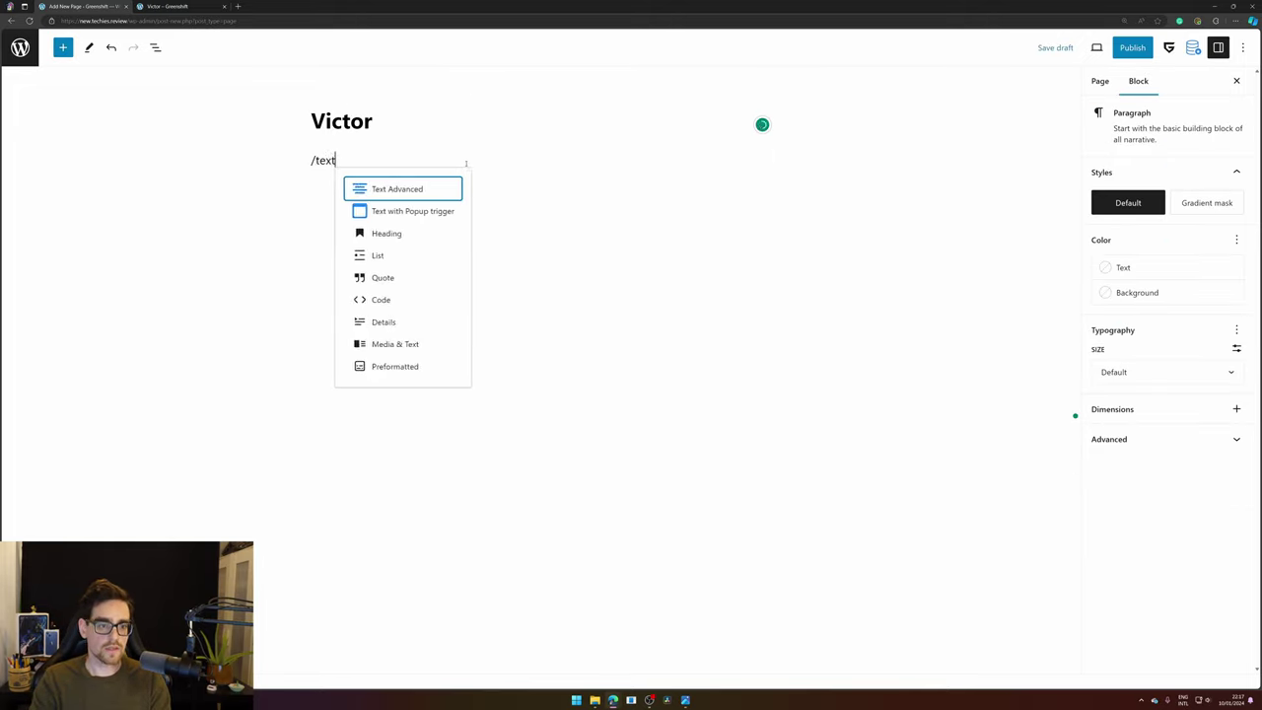
key("Return")
type("Accent")
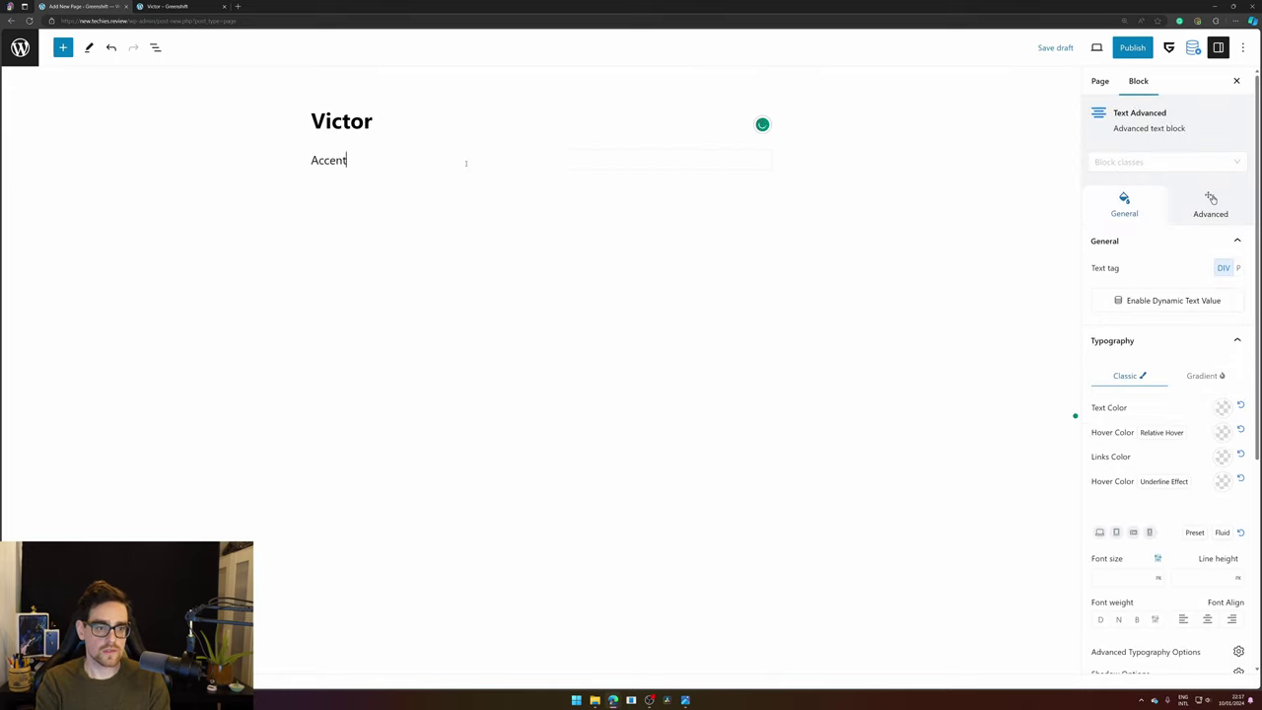
type(" Heading")
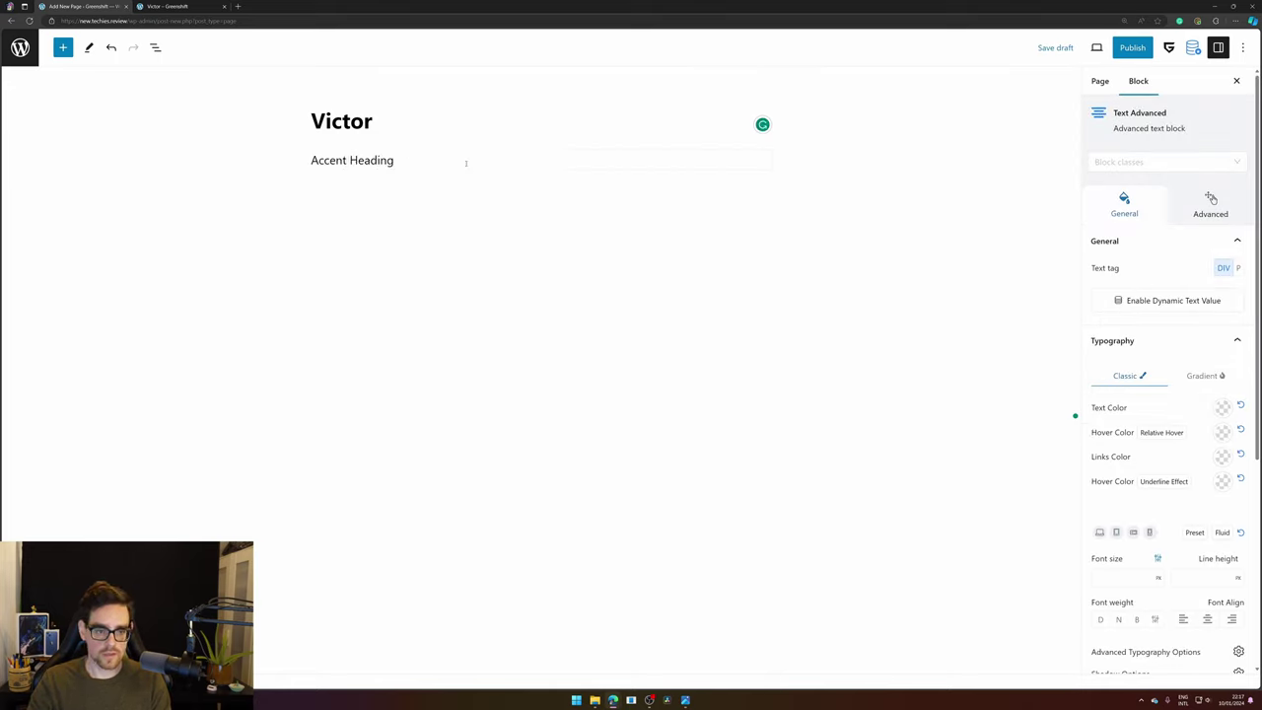
left_click(386, 128)
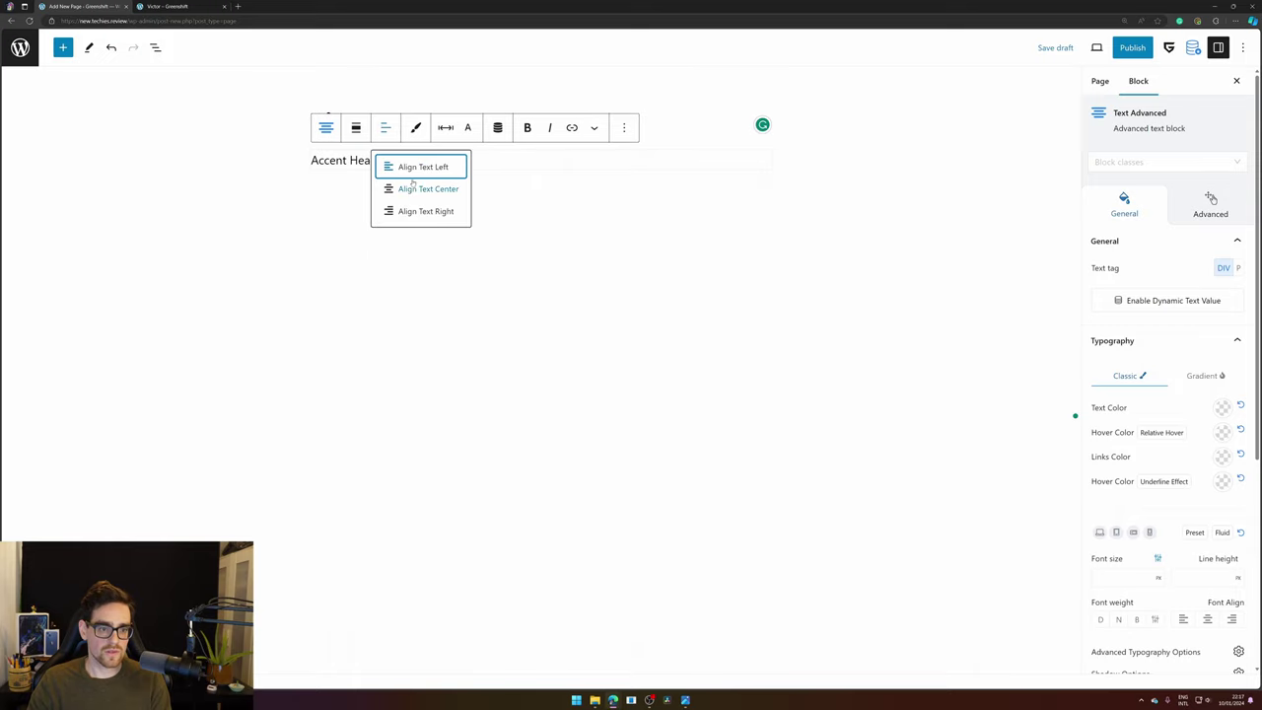
left_click(408, 187)
- Add a Heading Advanced block reading "Section Heading" after the accent text and centre it
left_click(623, 127)
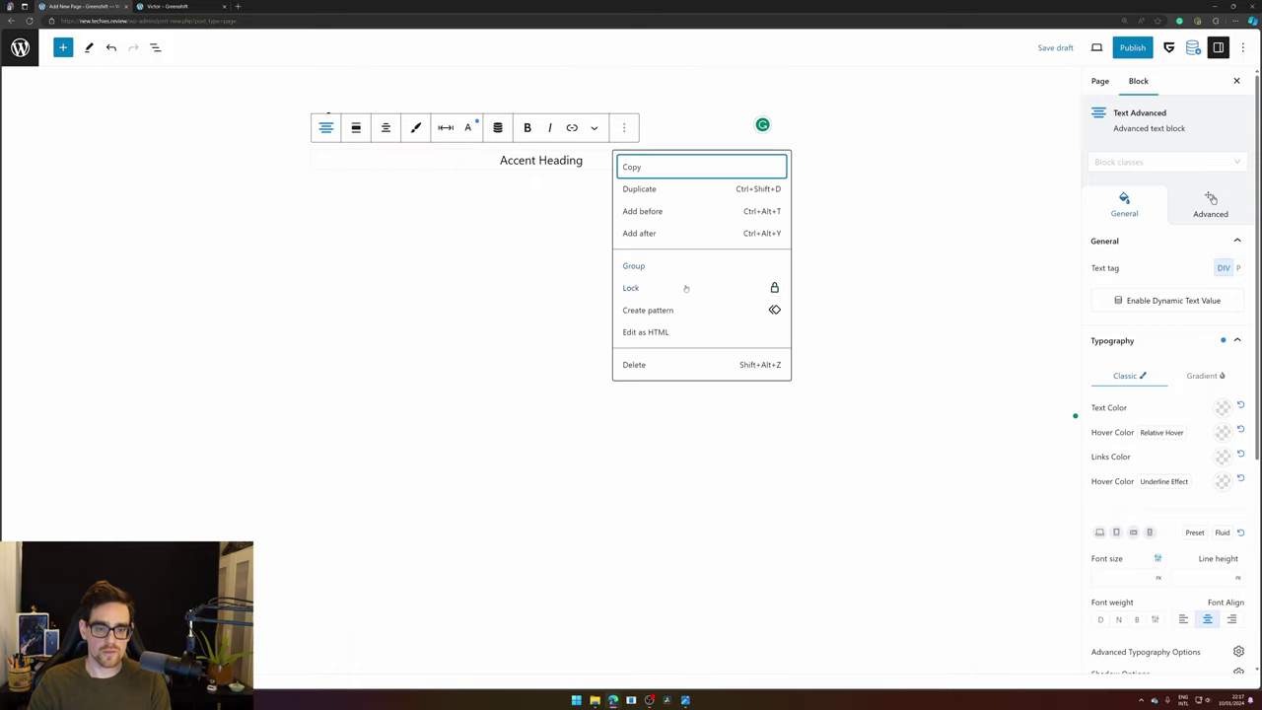
left_click(651, 233)
type("/head")
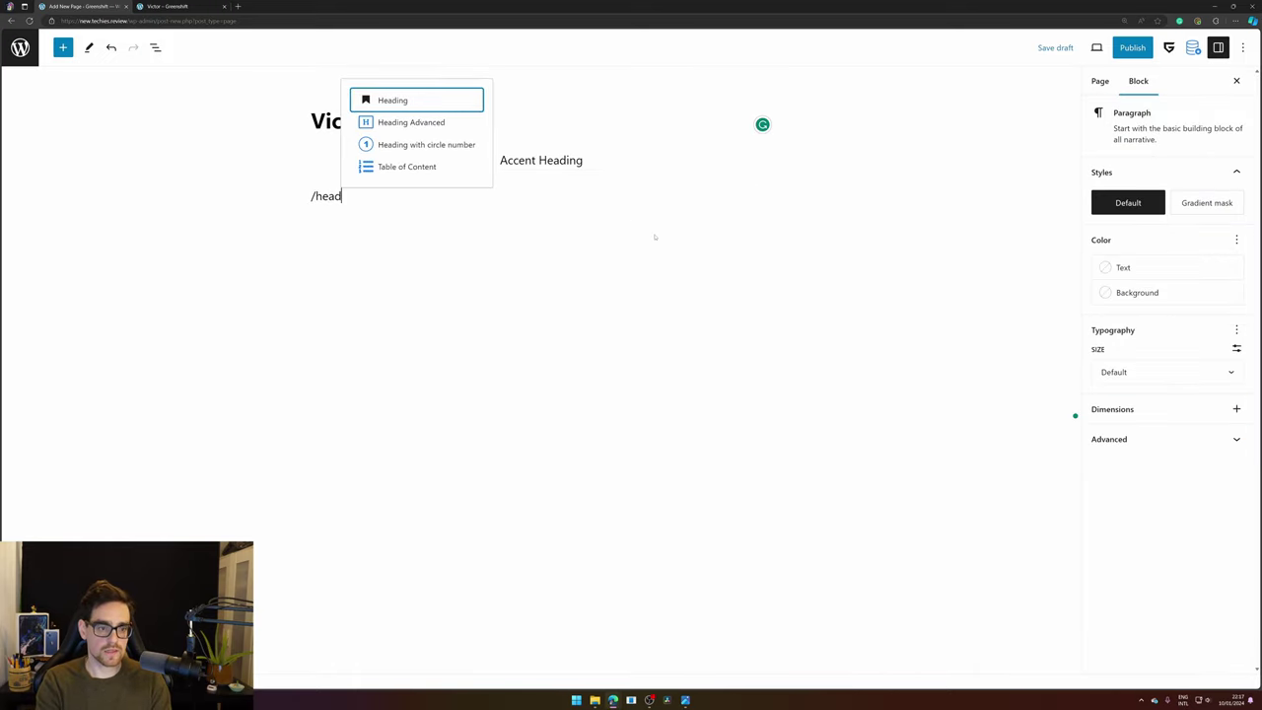
key("Down")
key("Return")
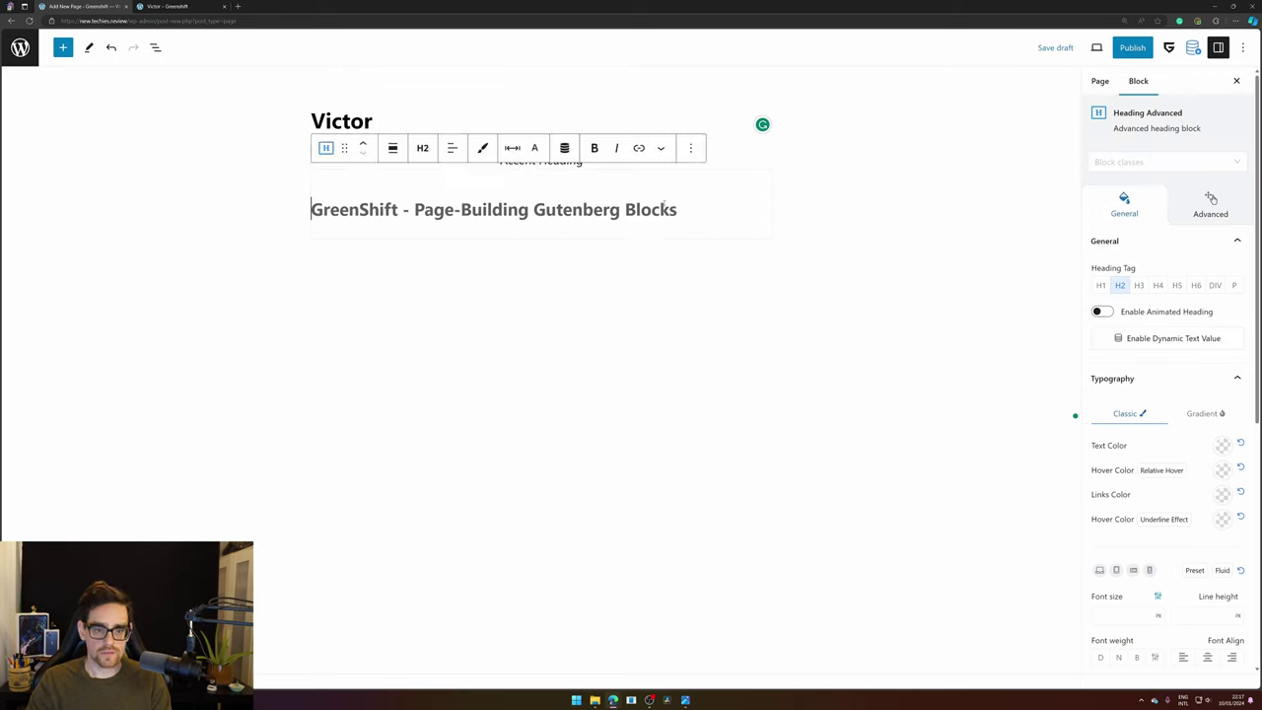
type("Section Heaidng")
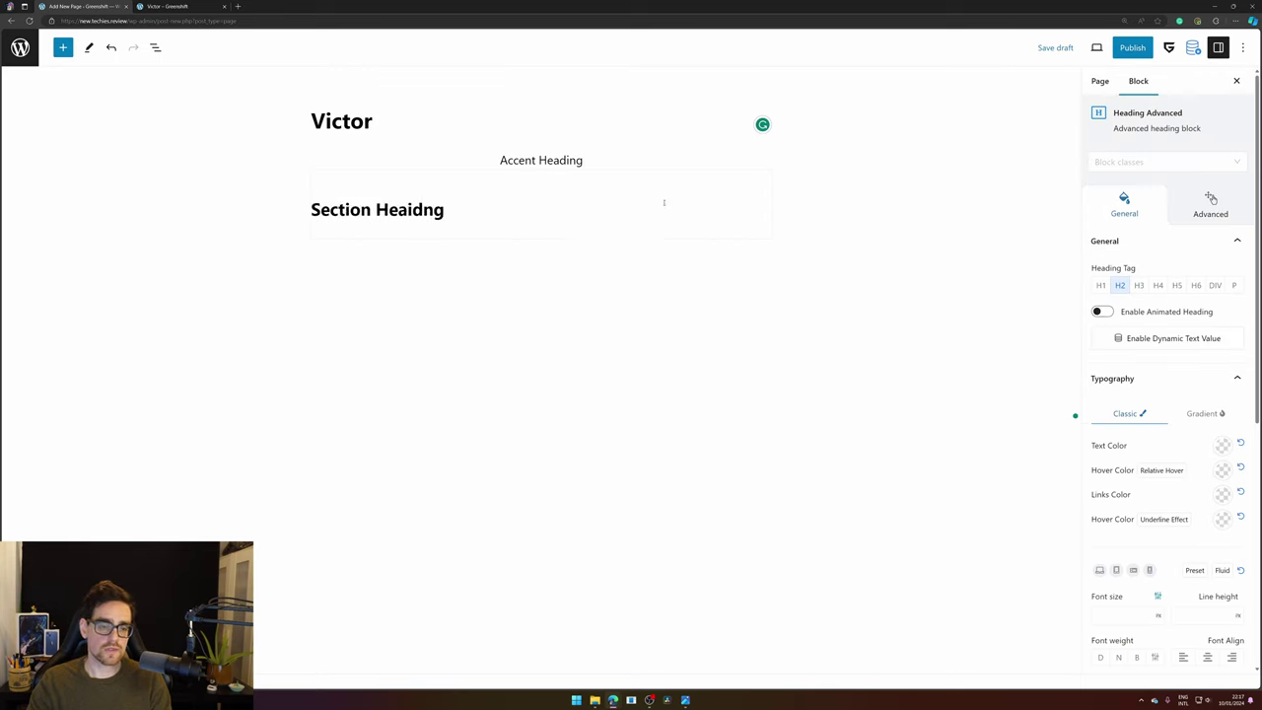
key("ctrl+shift+Left")
type("Heading")
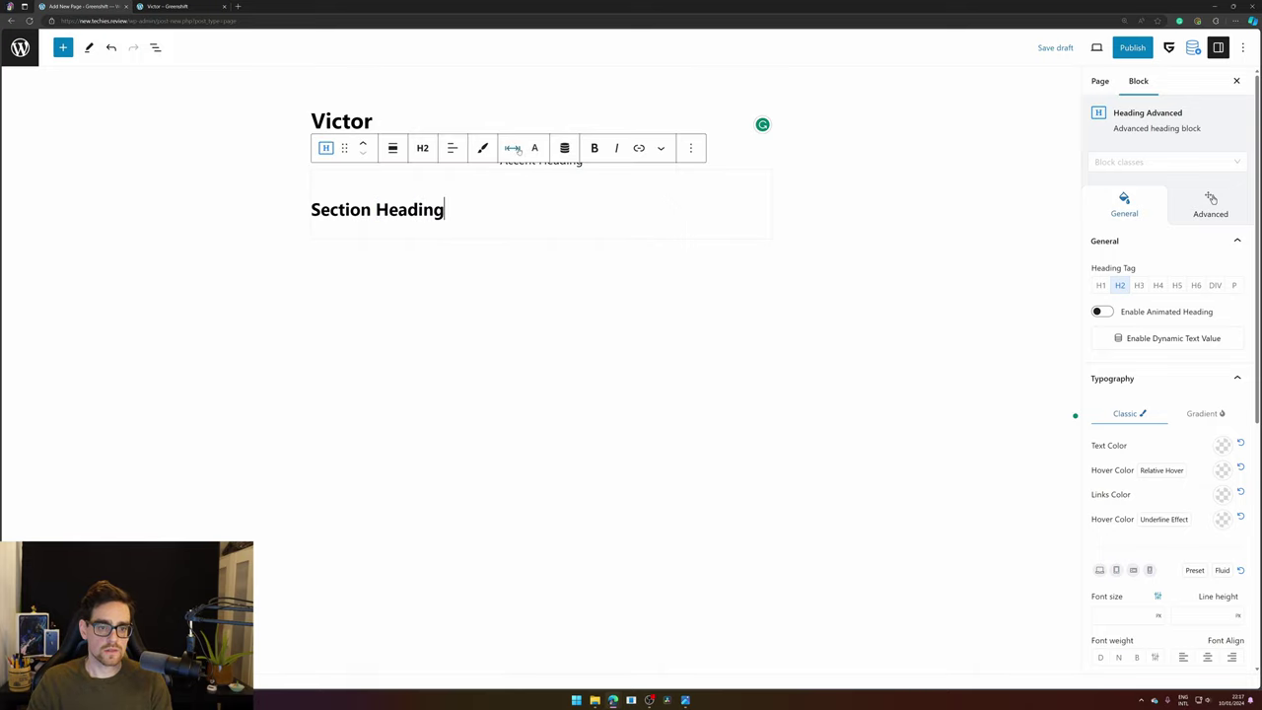
left_click(452, 148)
left_click(495, 208)
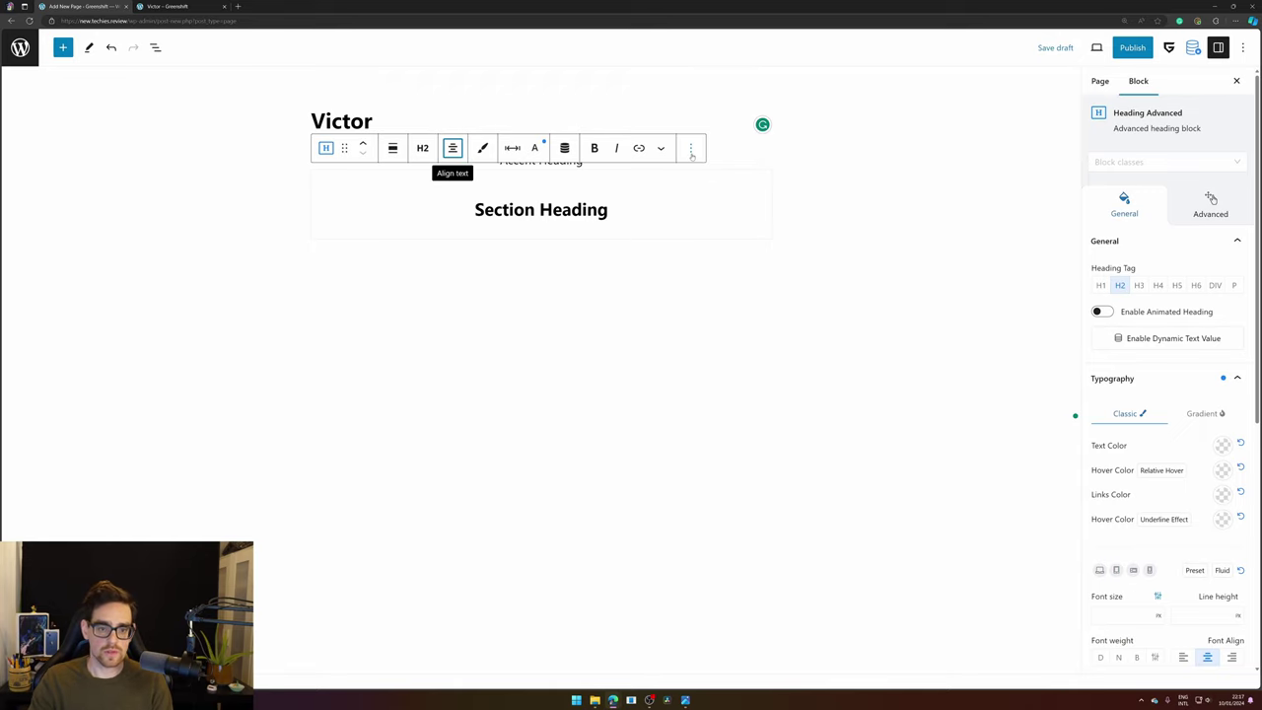
- Insert a Query Loop Builder block below the section heading
left_click(690, 149)
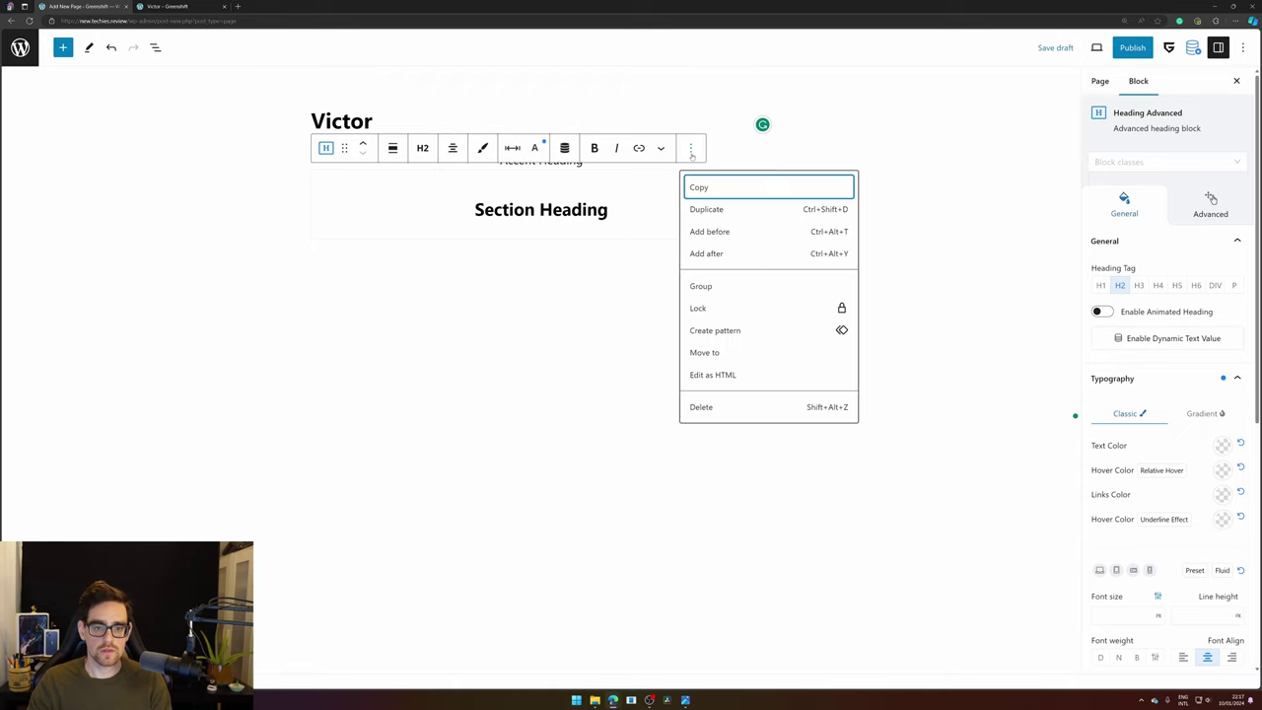
left_click(755, 257)
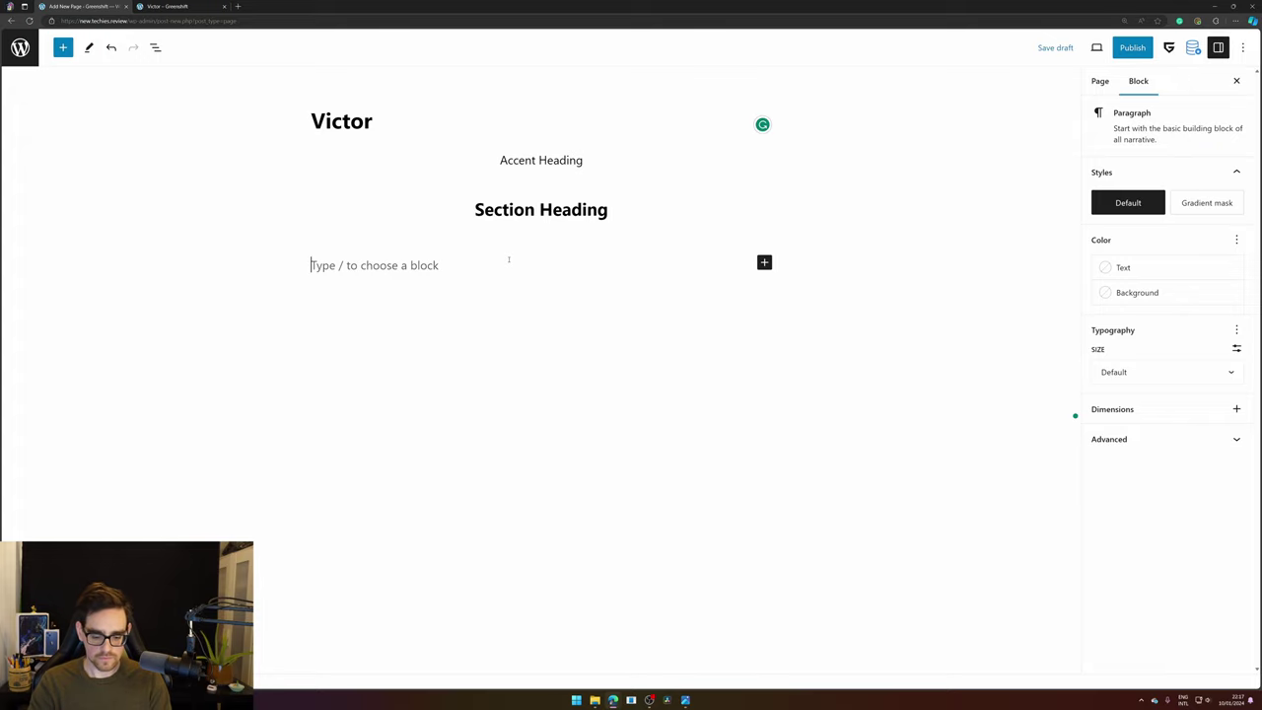
type("/")
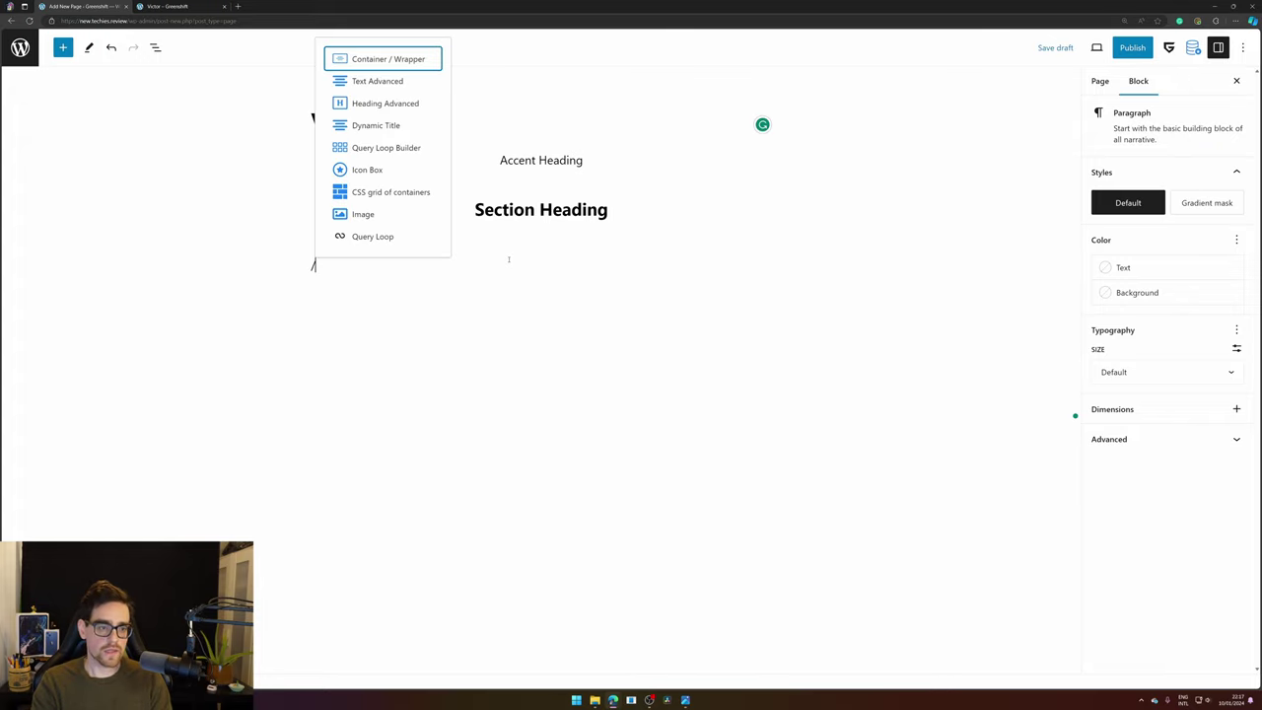
key("Down")
key("Down")
key("Down")
key("Down")
key("Return")
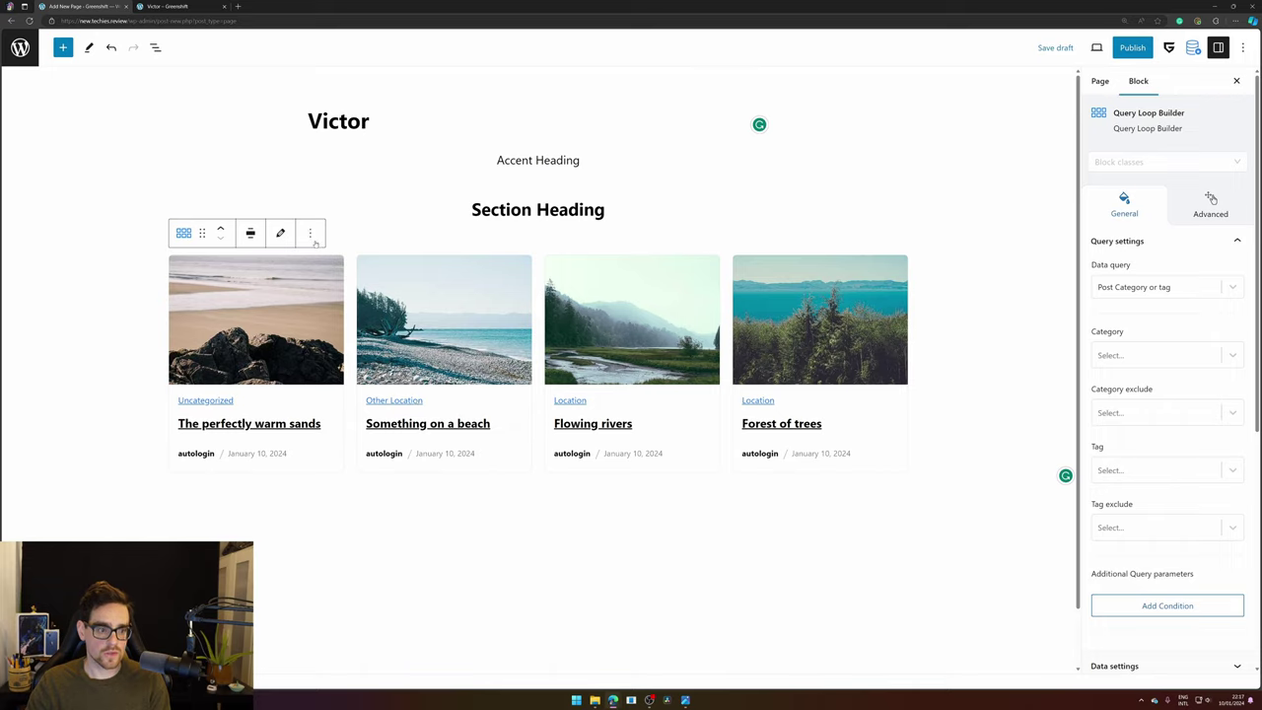
- In the query loop's item layout, add a Container / Wrapper above the image and place a Text Advanced block inside it
left_click(280, 233)
left_click(211, 375)
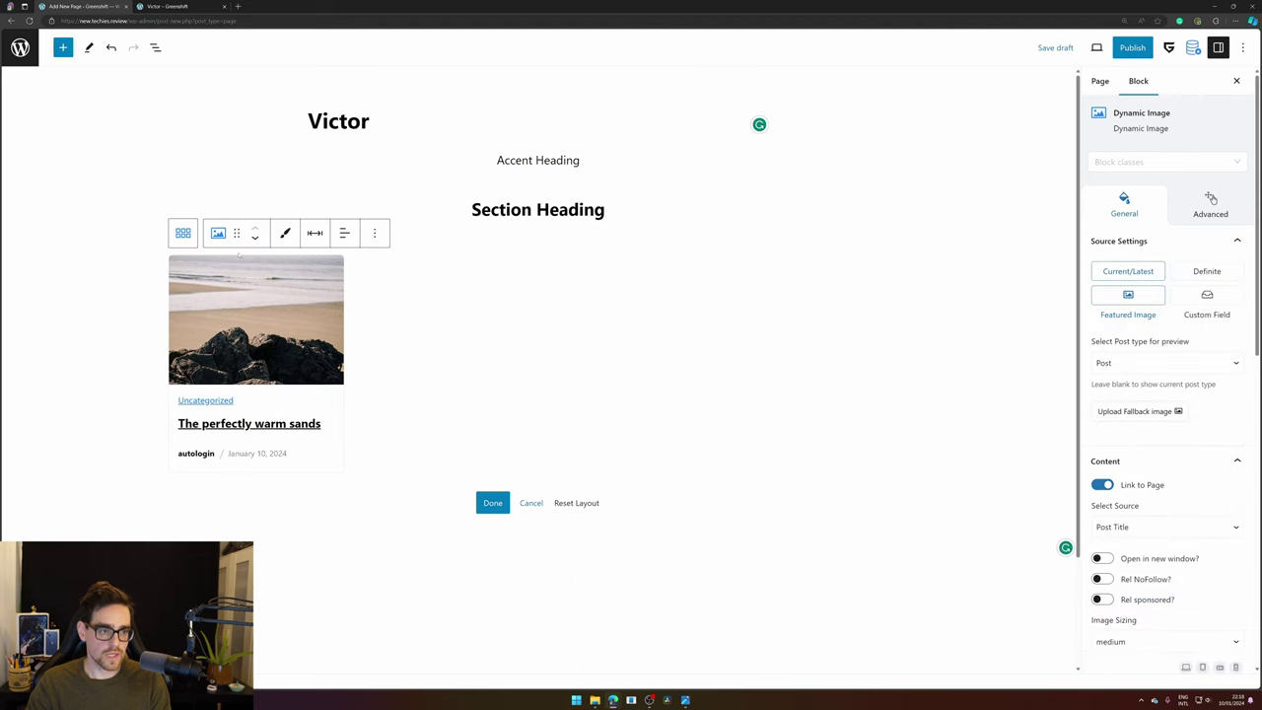
left_click(62, 47)
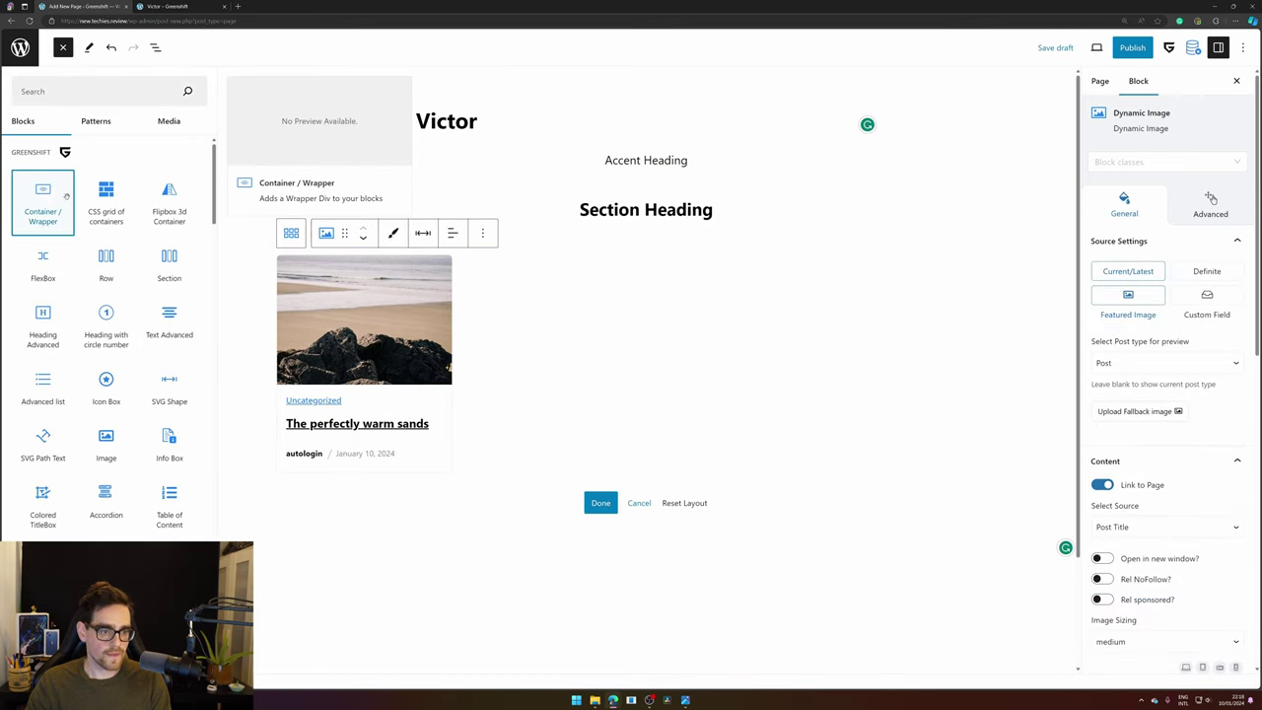
left_click_drag(42, 202, 330, 283)
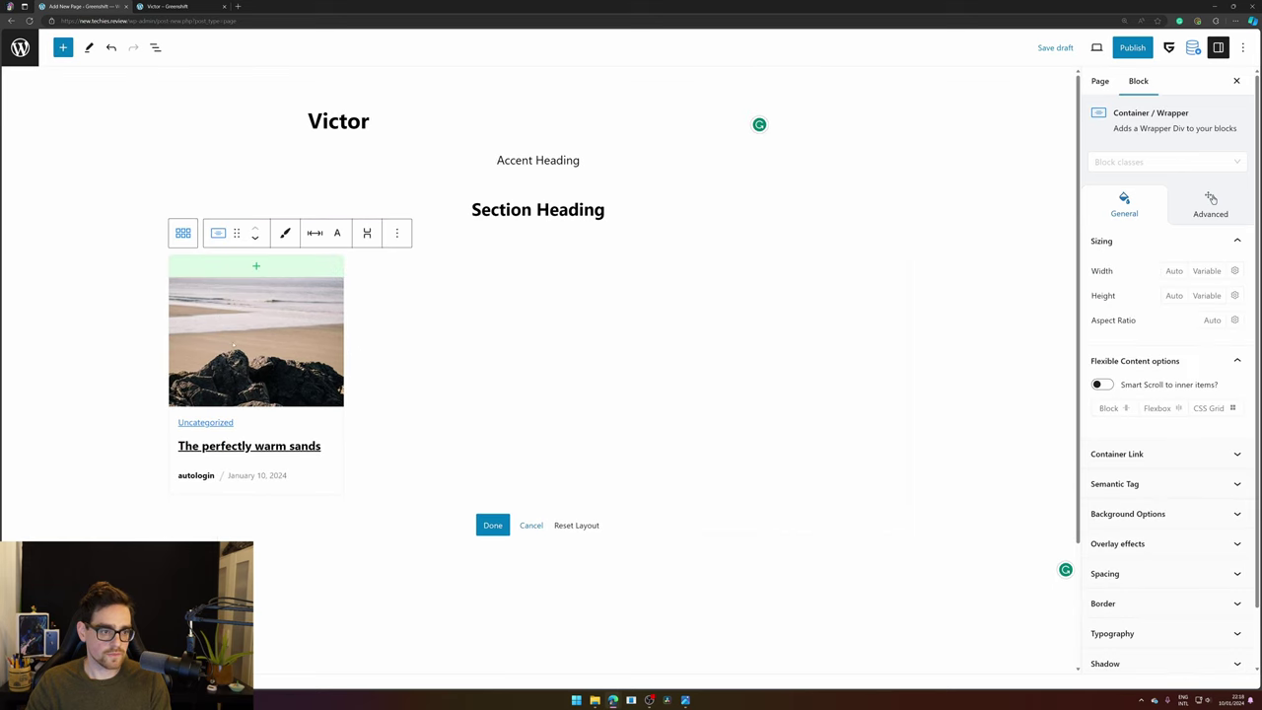
left_click(262, 266)
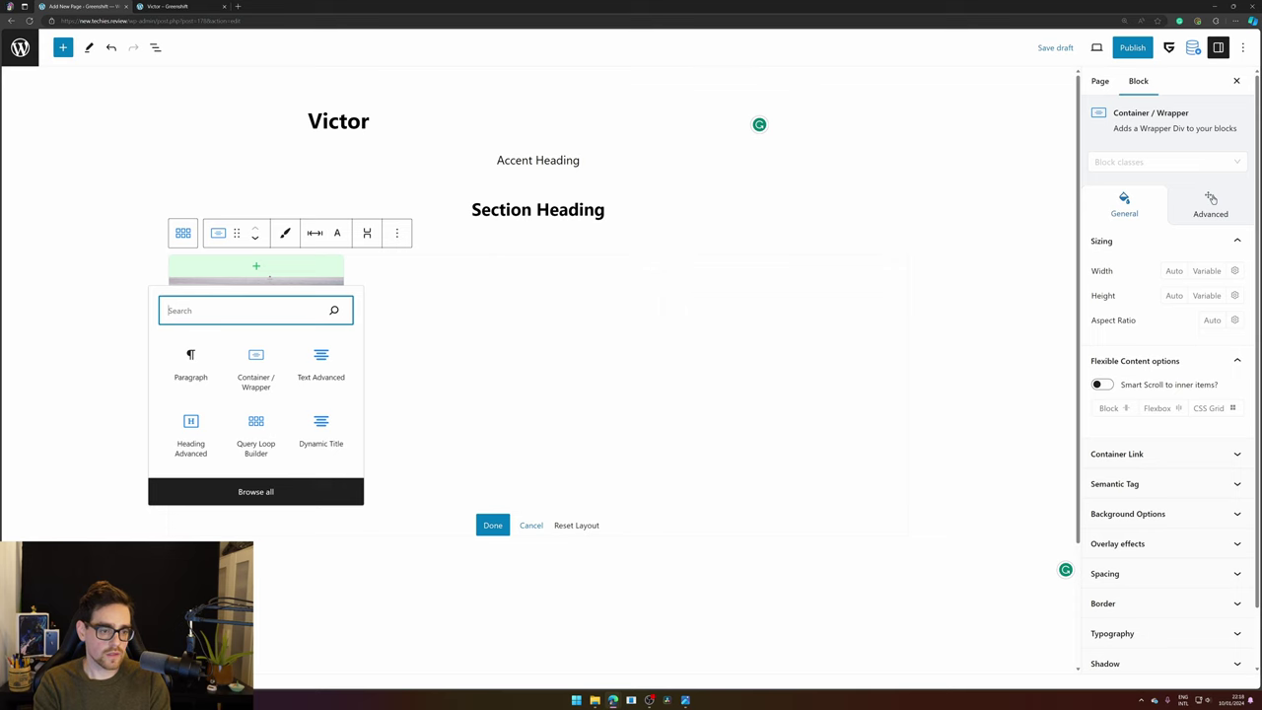
left_click(330, 367)
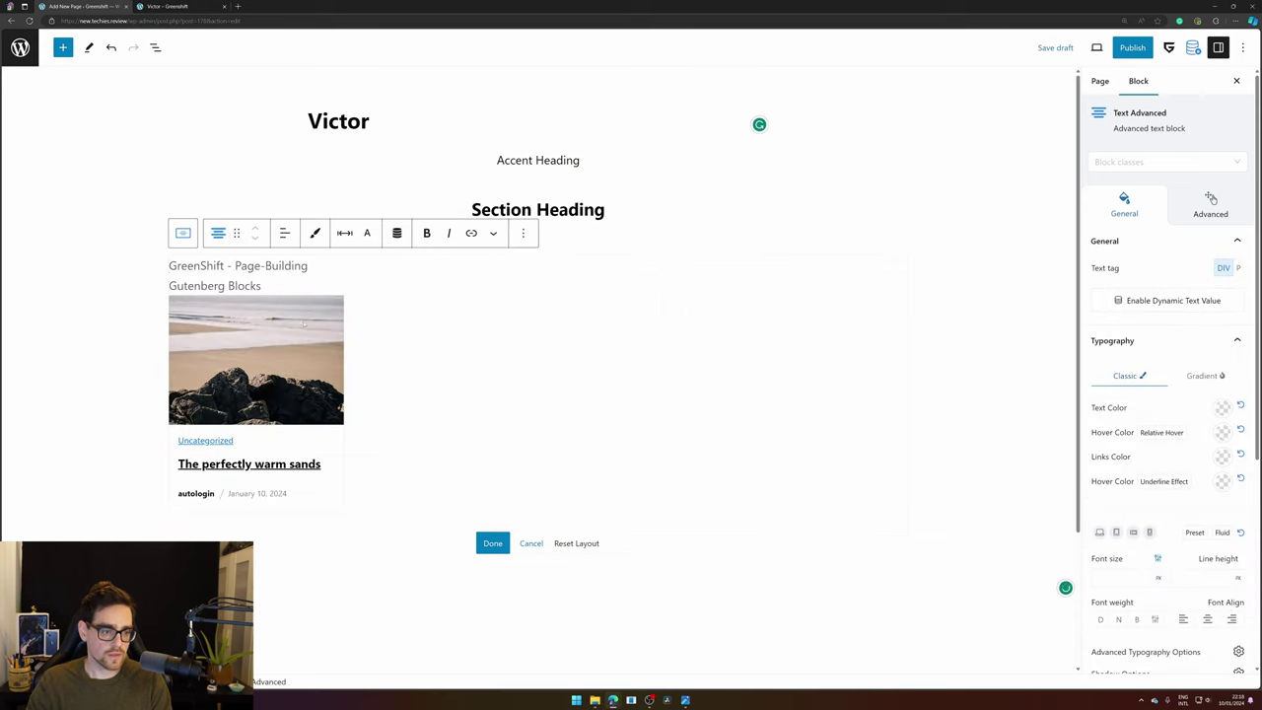
- Make the new text block dynamic with a Taxonomy Value from the current/latest source, post type Post and taxonomy Categories
left_click(396, 233)
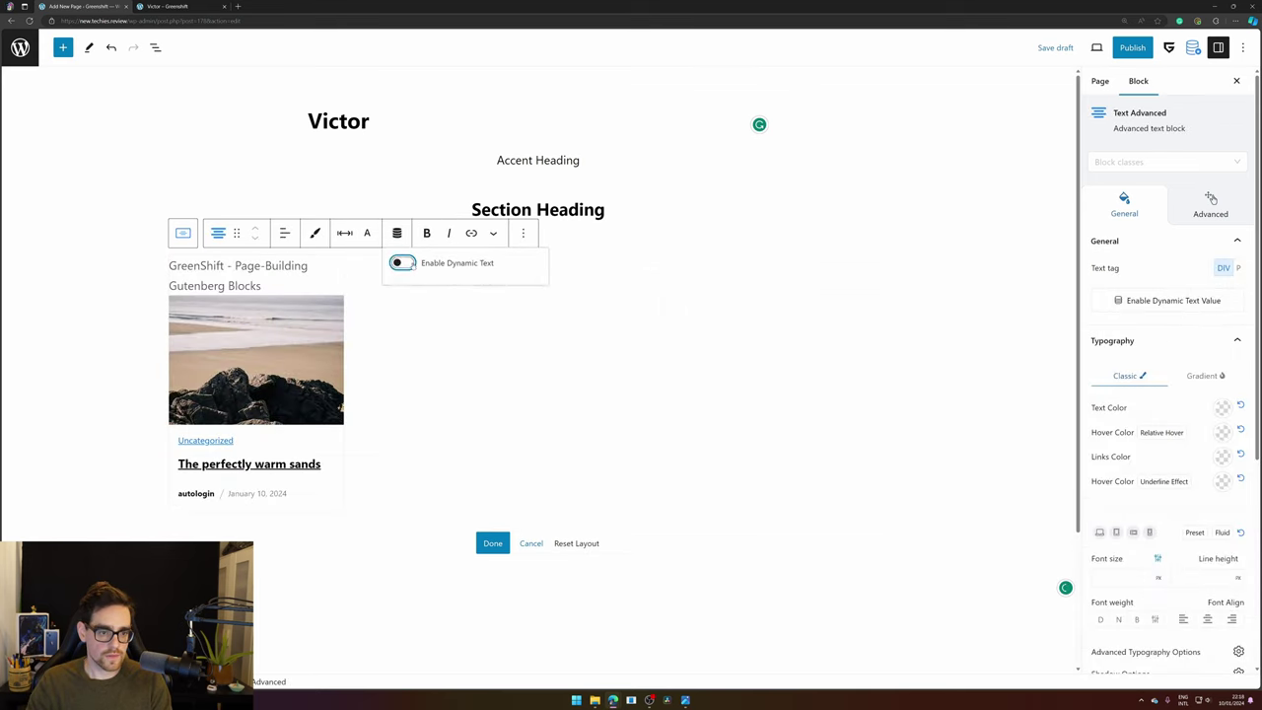
left_click(402, 262)
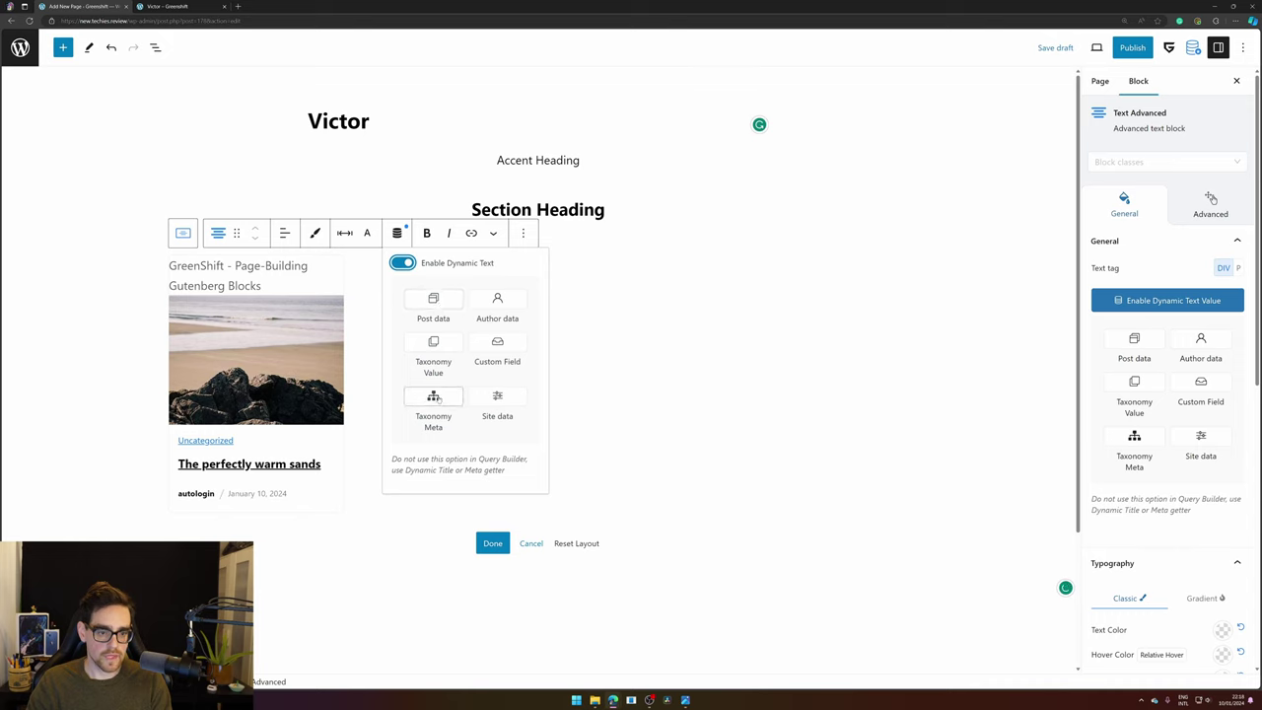
left_click(443, 343)
left_click(431, 479)
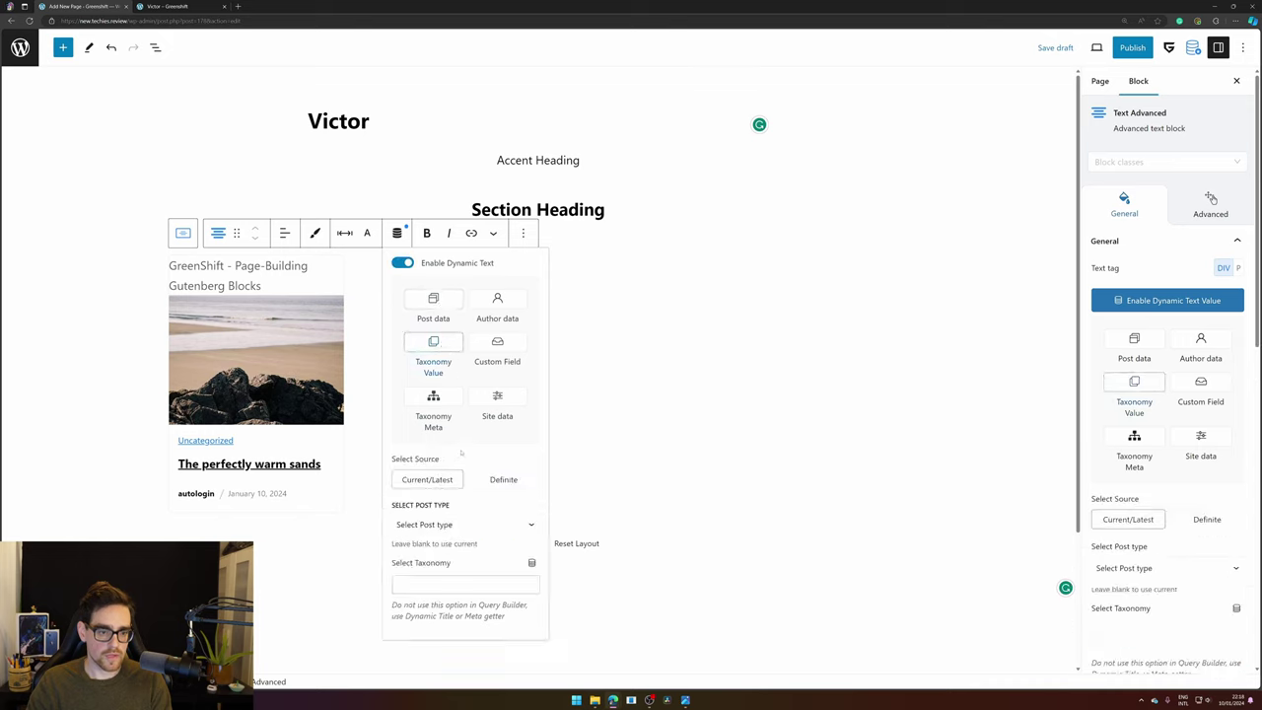
left_click(441, 524)
left_click(448, 547)
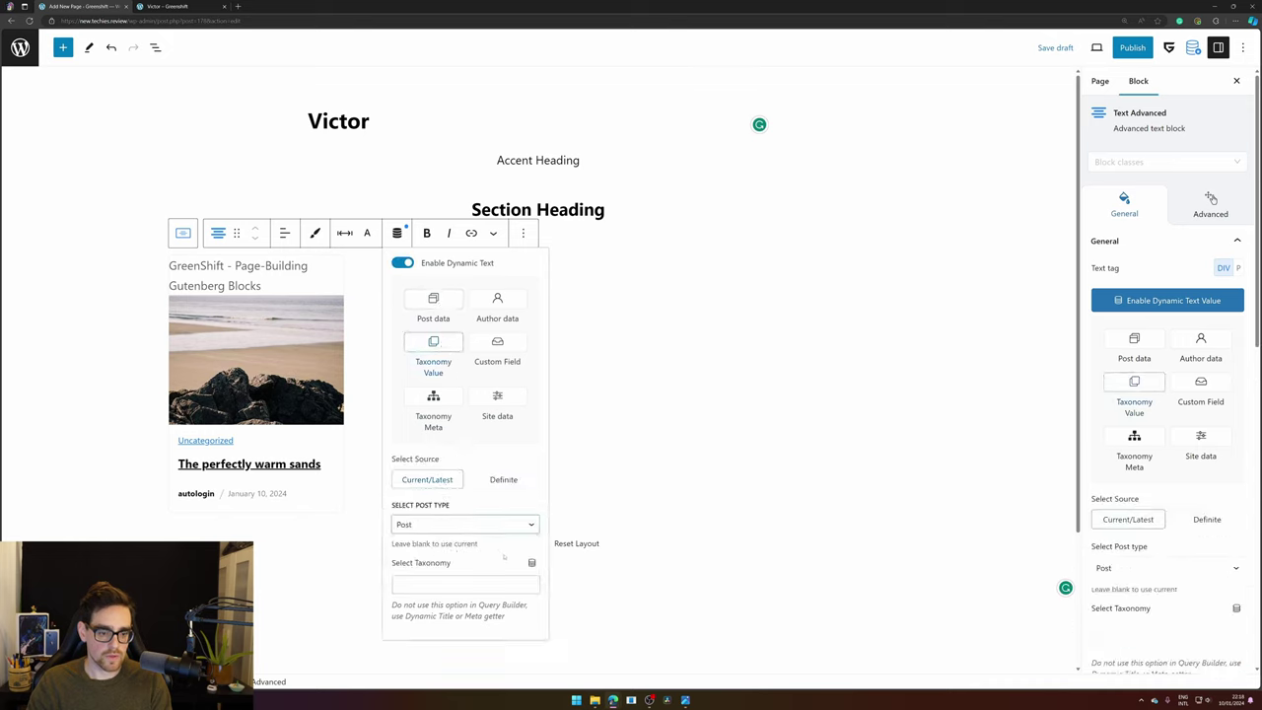
left_click(459, 589)
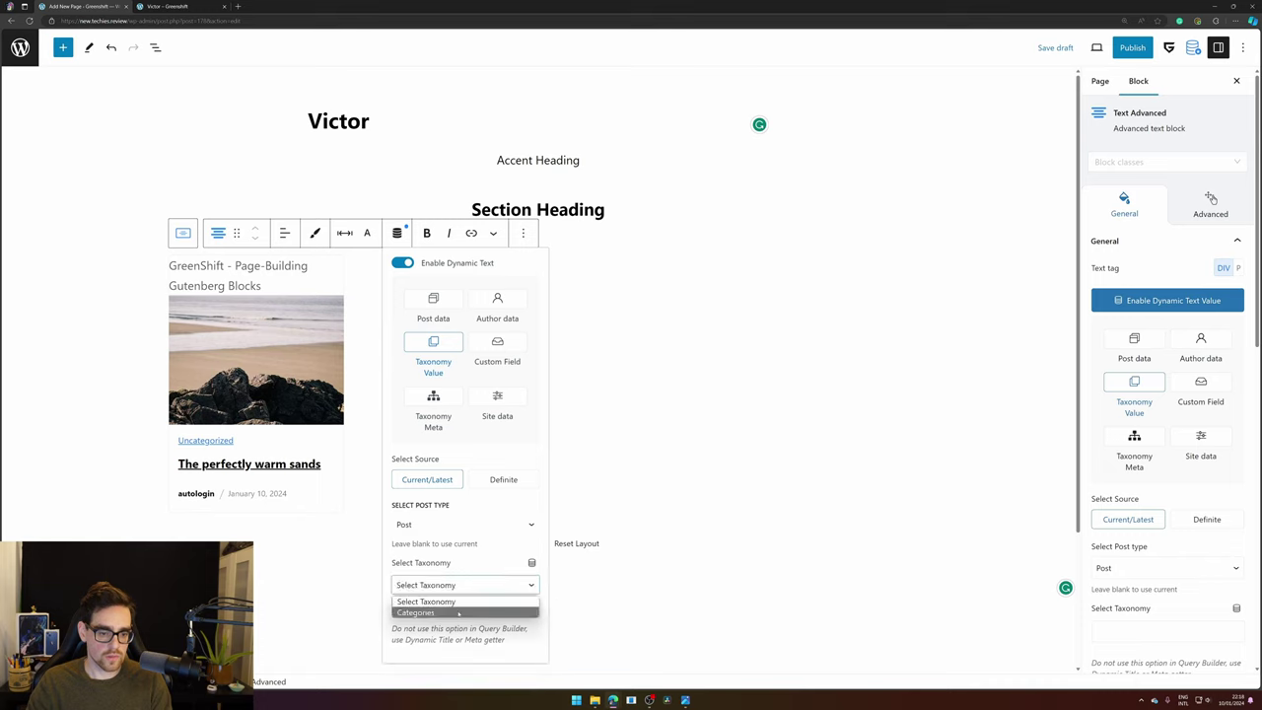
left_click(459, 613)
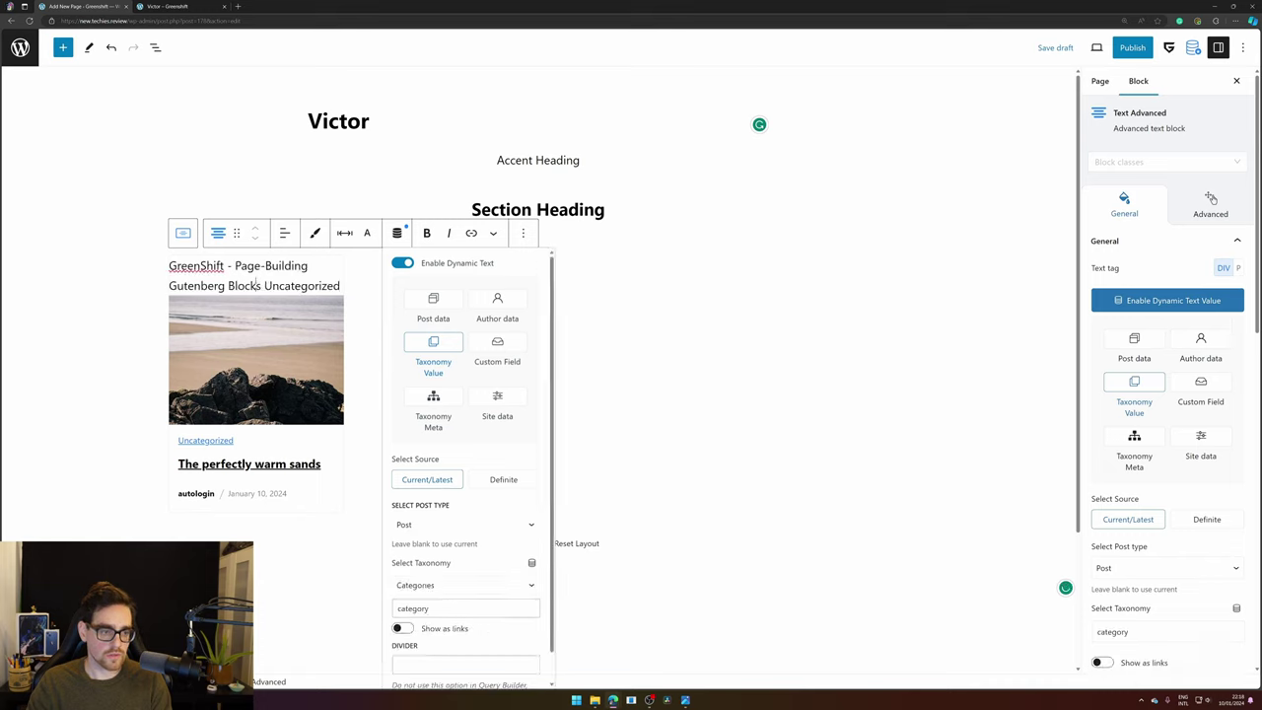
- Delete the "GreenShift - Page-Building Gutenberg Blocks" placeholder text before the dynamic category value
left_click_drag(261, 285, 169, 265)
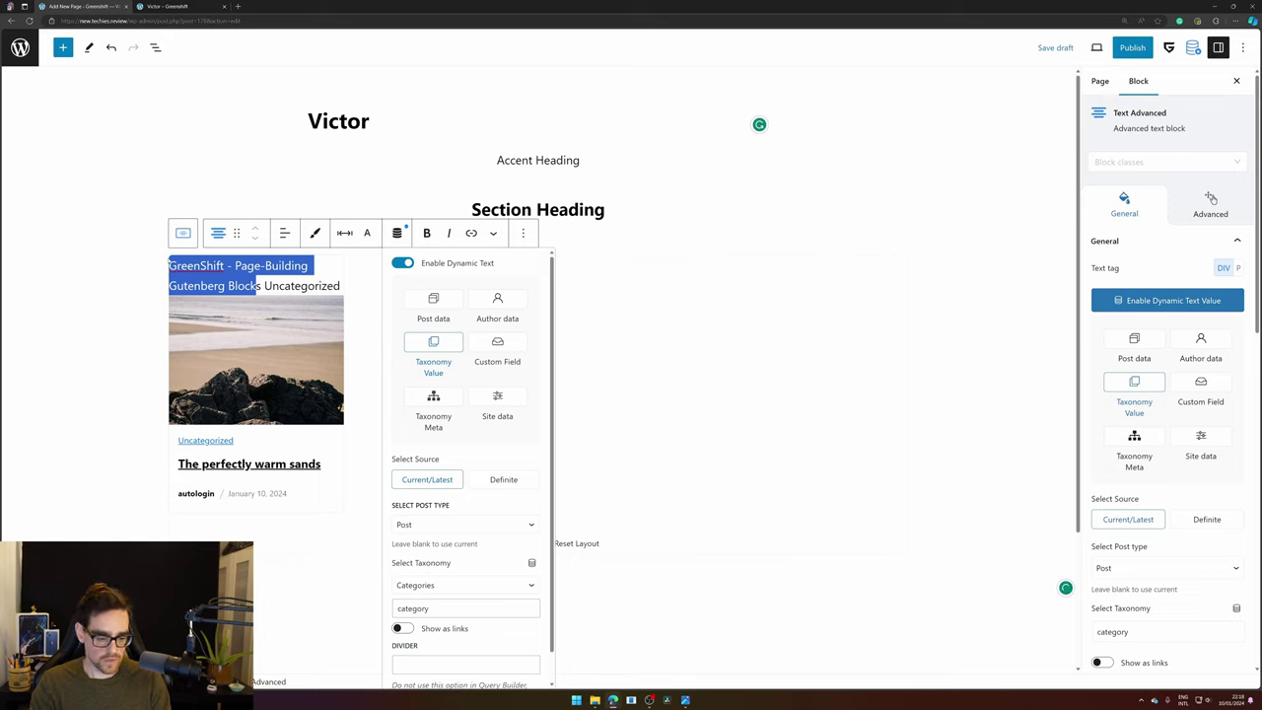
left_click(260, 284)
left_click_drag(261, 285, 170, 266)
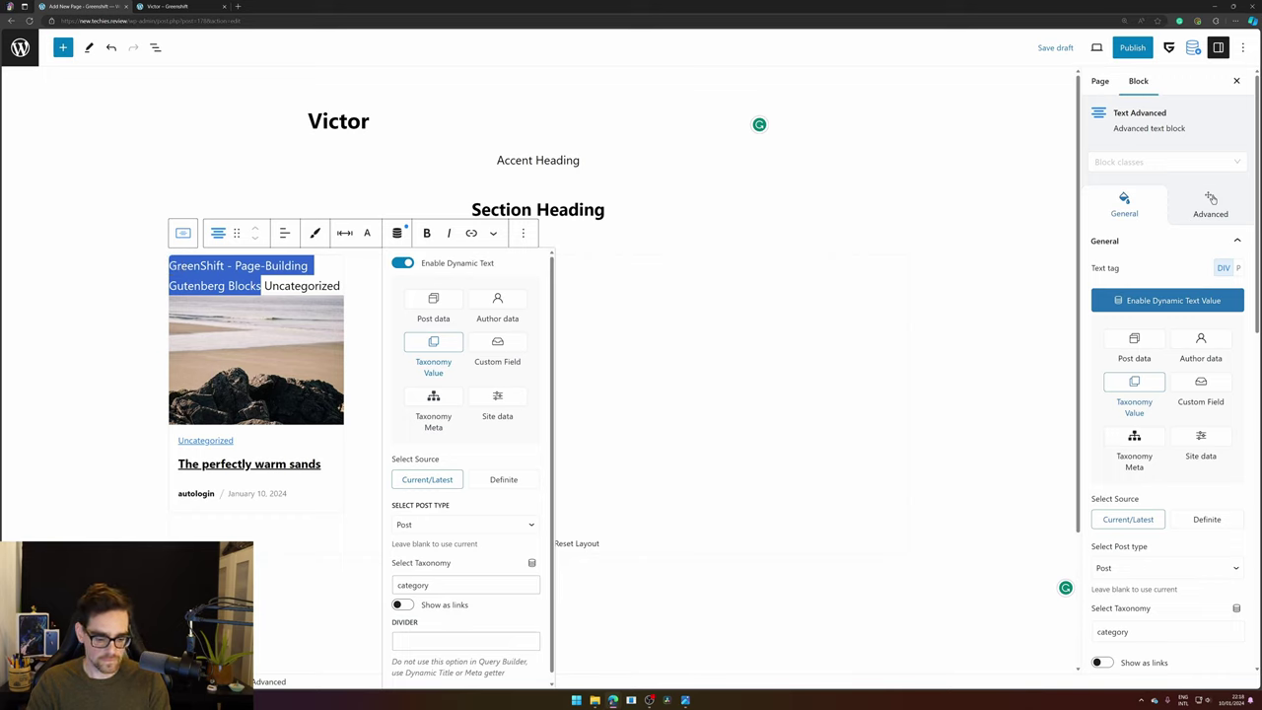
key("BackSpace")
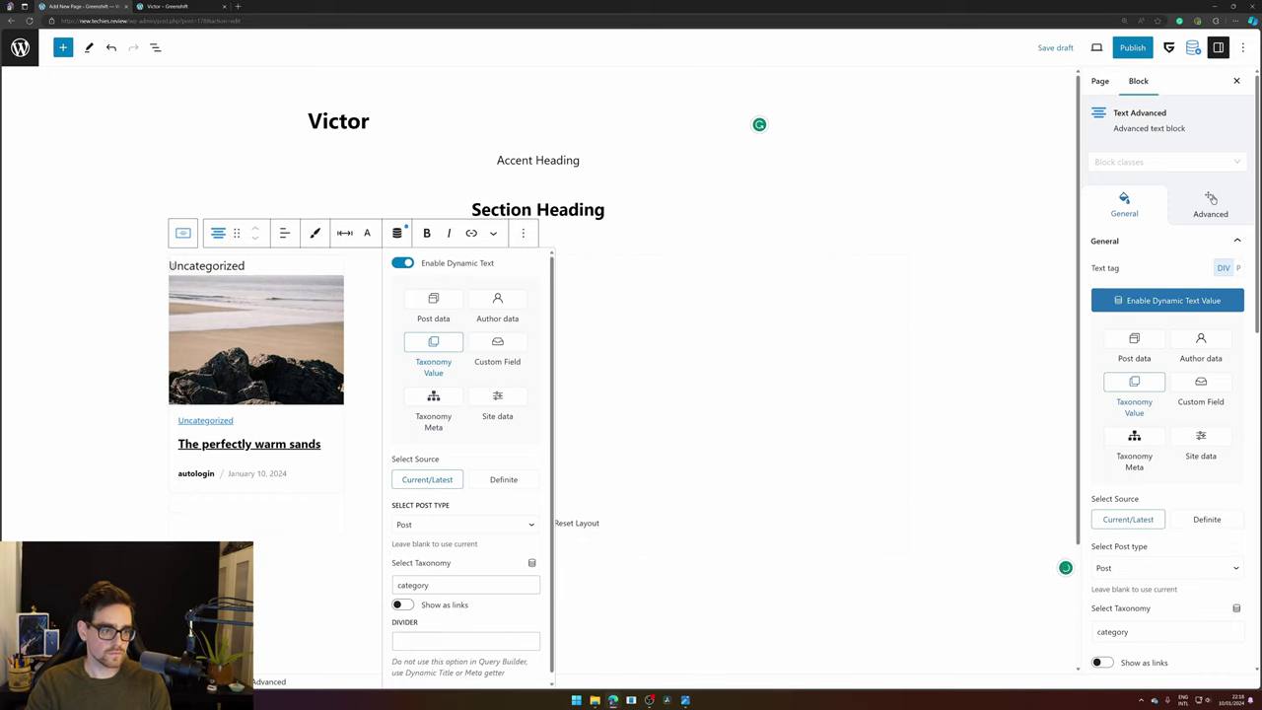
left_click(258, 266)
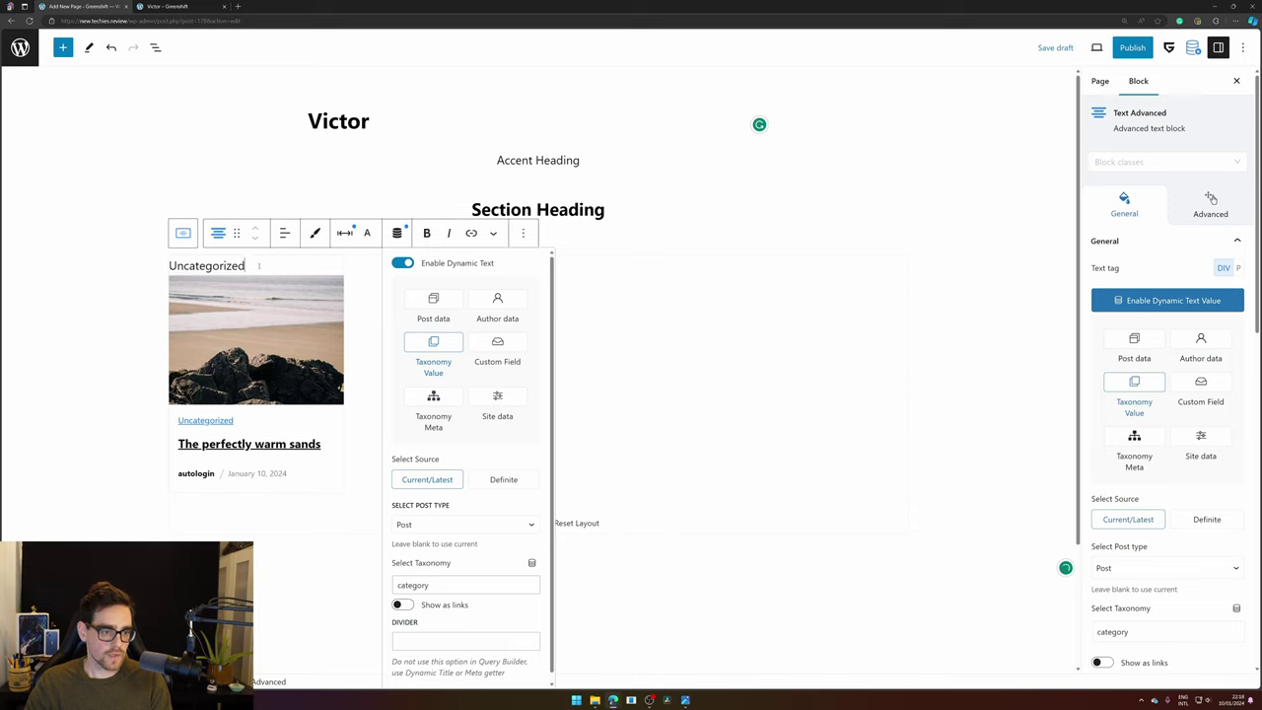
left_click(269, 340)
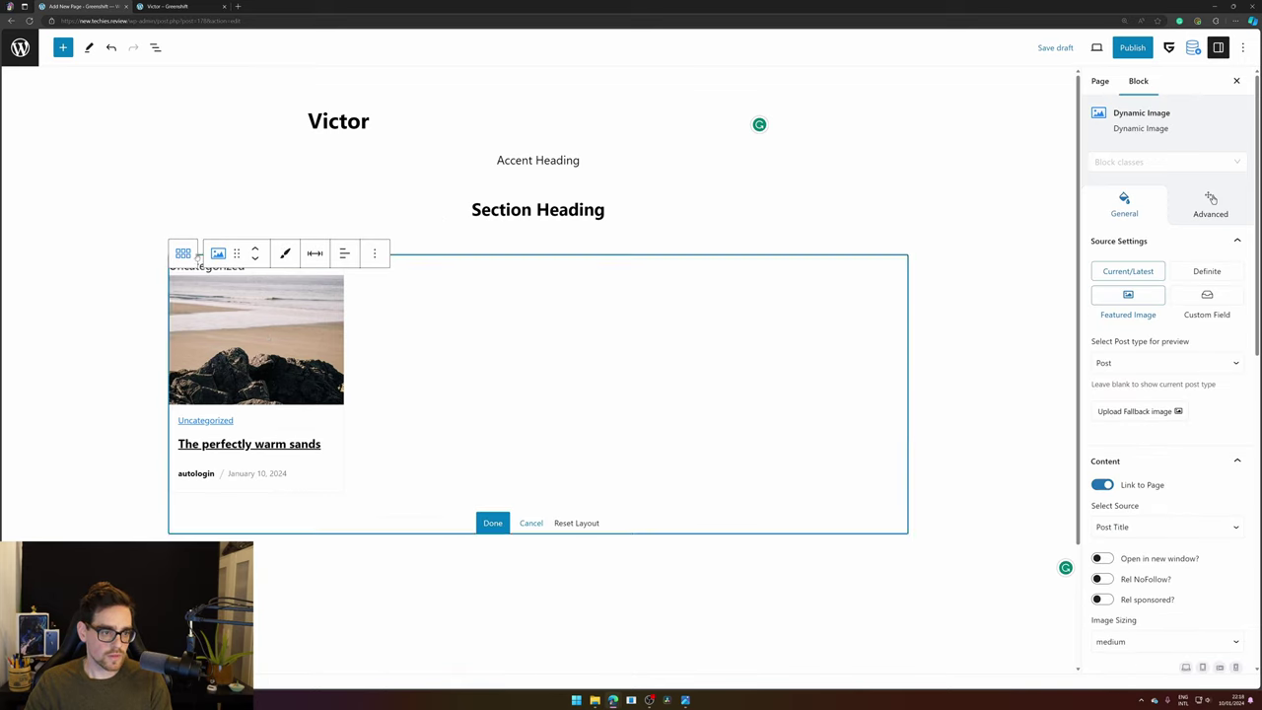
left_click_drag(236, 254, 254, 282)
left_click(293, 267)
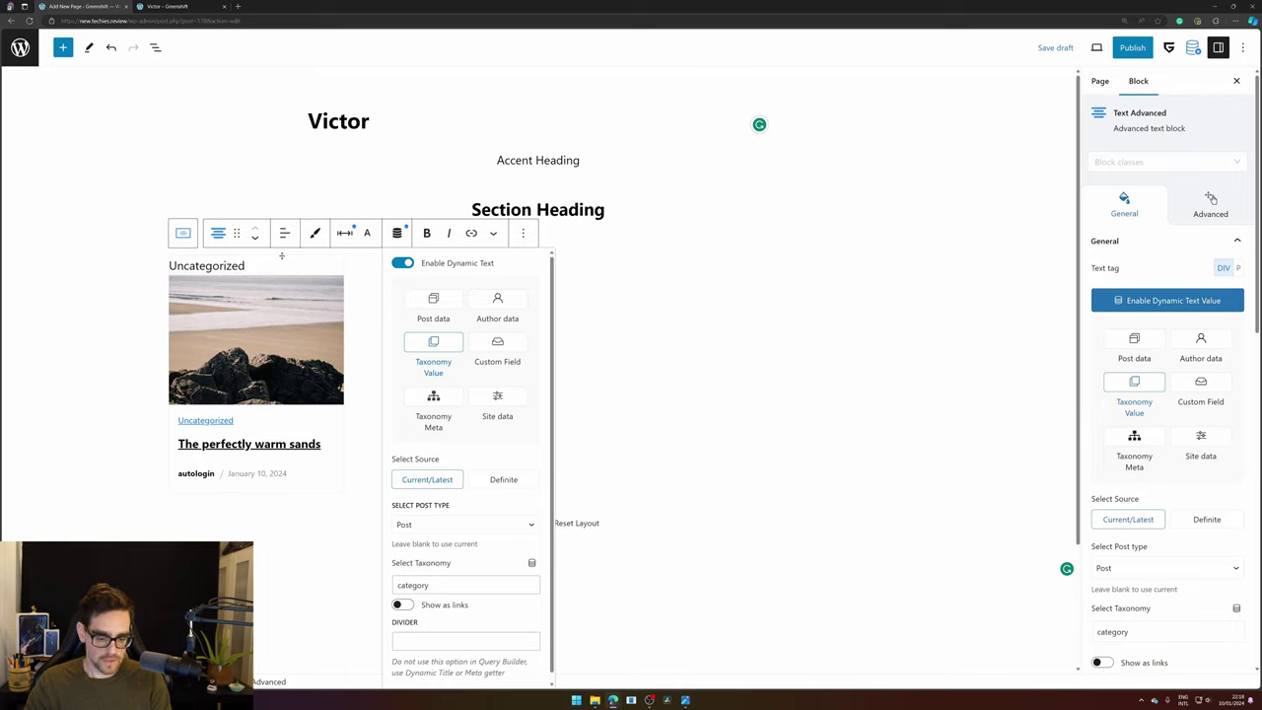
key("Escape")
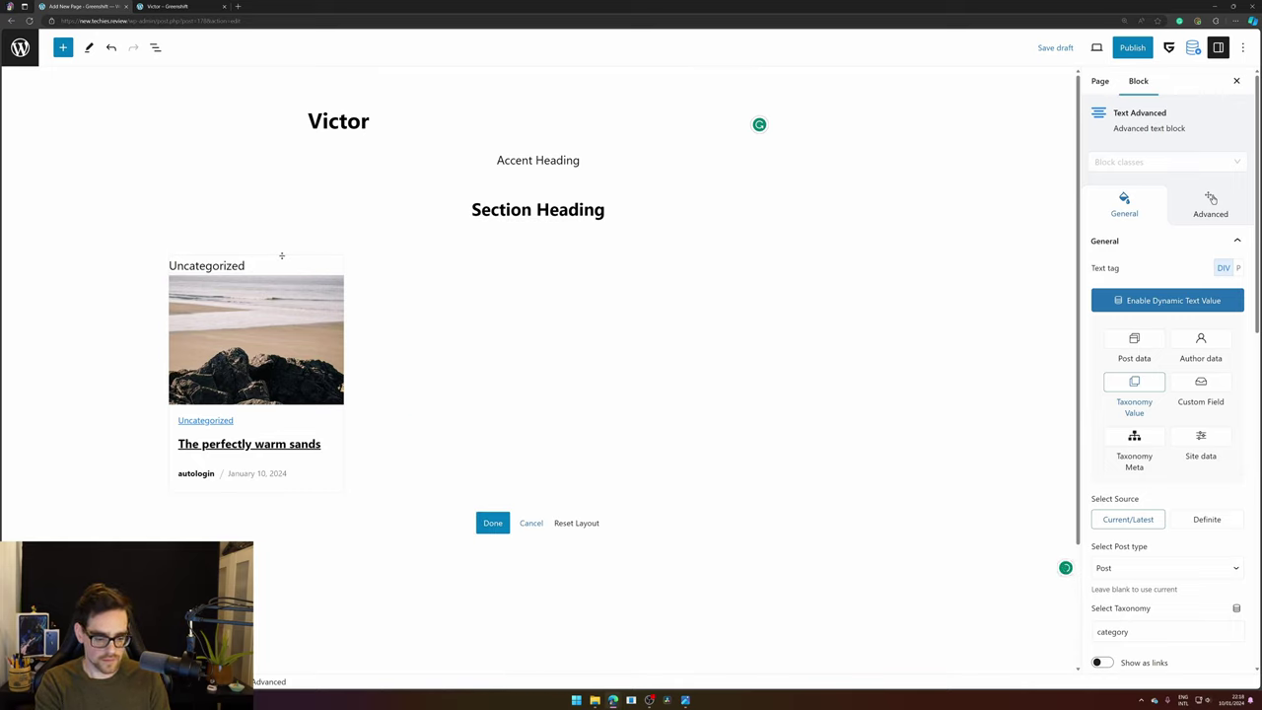
- Insert a Dynamic Title block after the category text block in the item layout
left_click(281, 256)
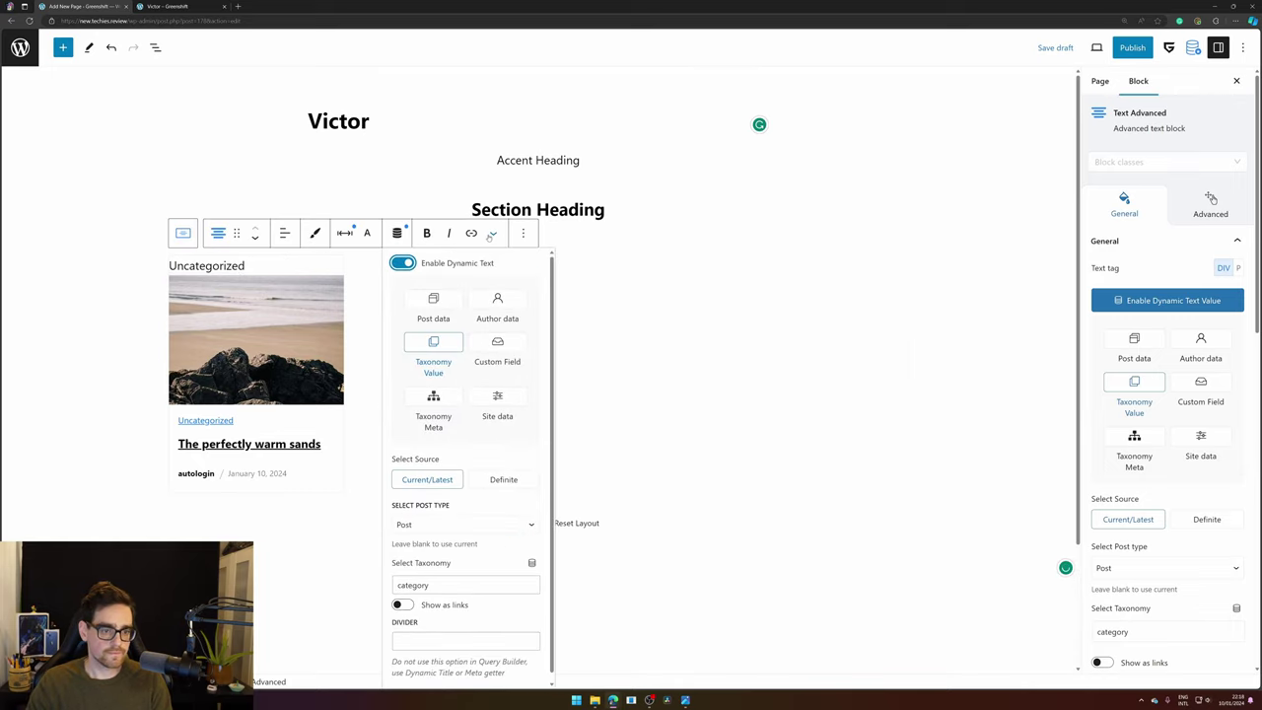
left_click(522, 233)
left_click(537, 355)
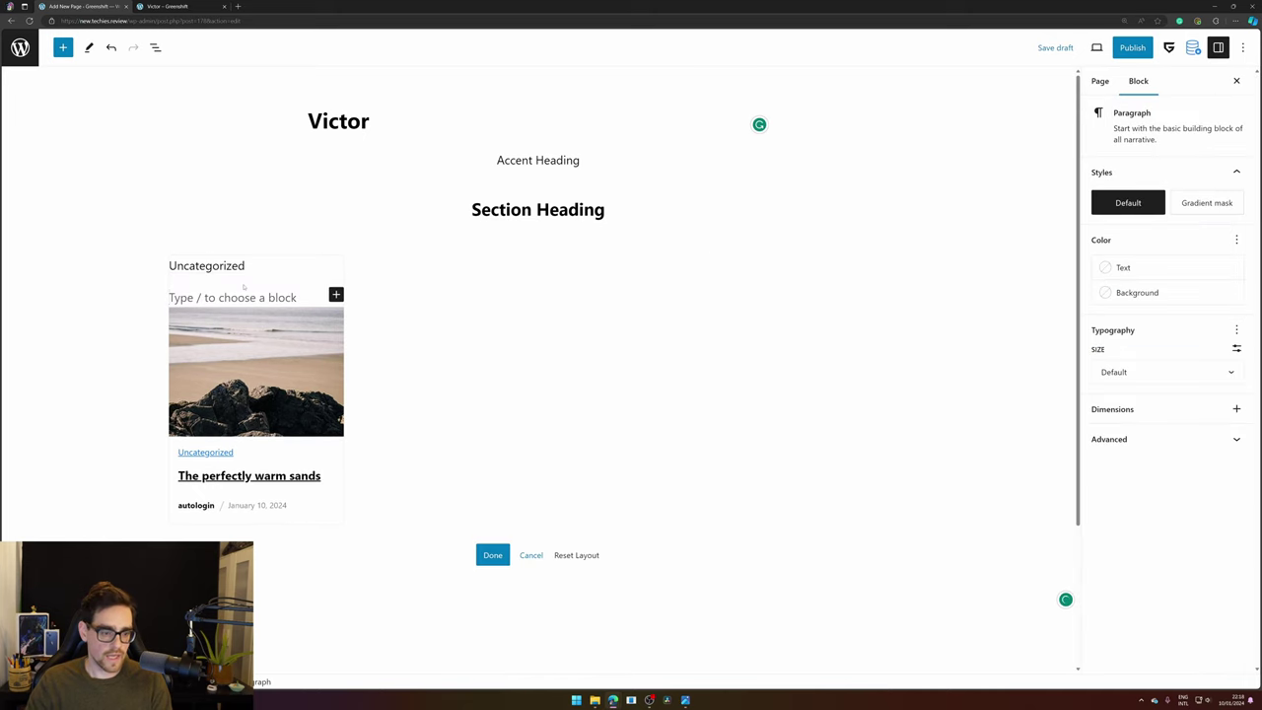
type("/head")
key("BackSpace")
key("BackSpace")
key("BackSpace")
key("BackSpace")
type("dyn")
key("Return")
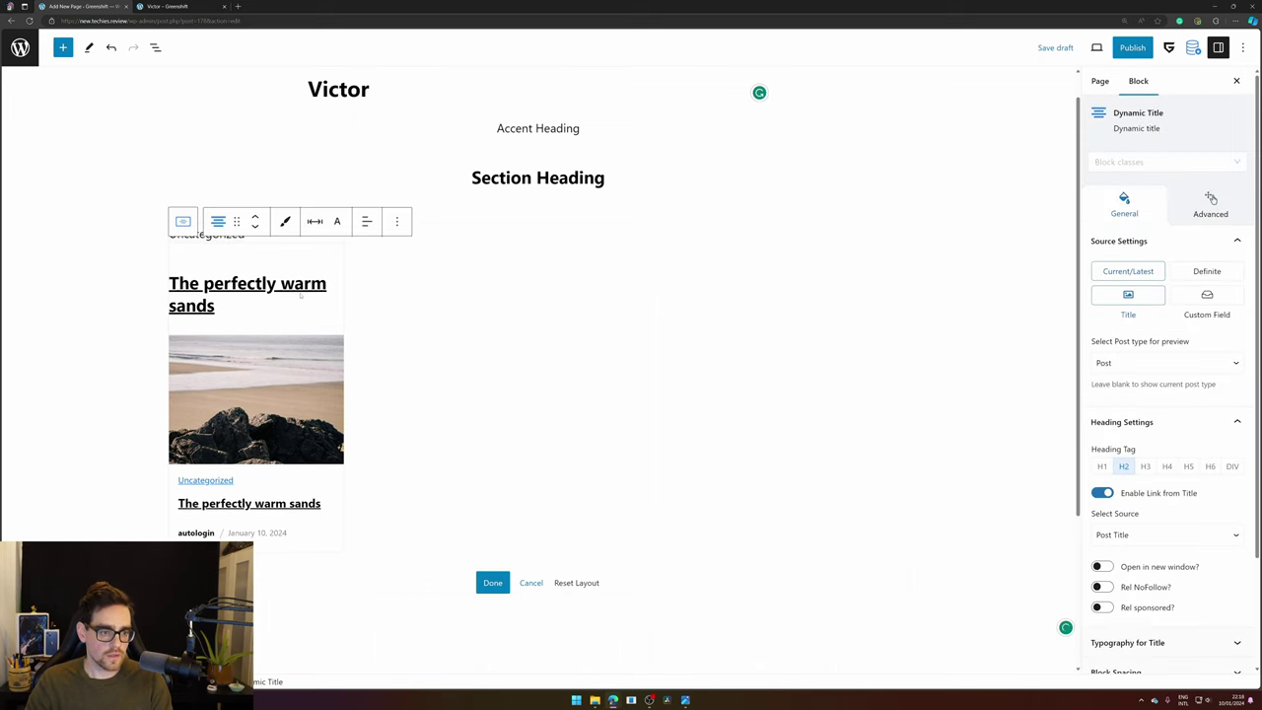
- Insert a Text Advanced block directly after the Dynamic Title
left_click(396, 221)
left_click(443, 347)
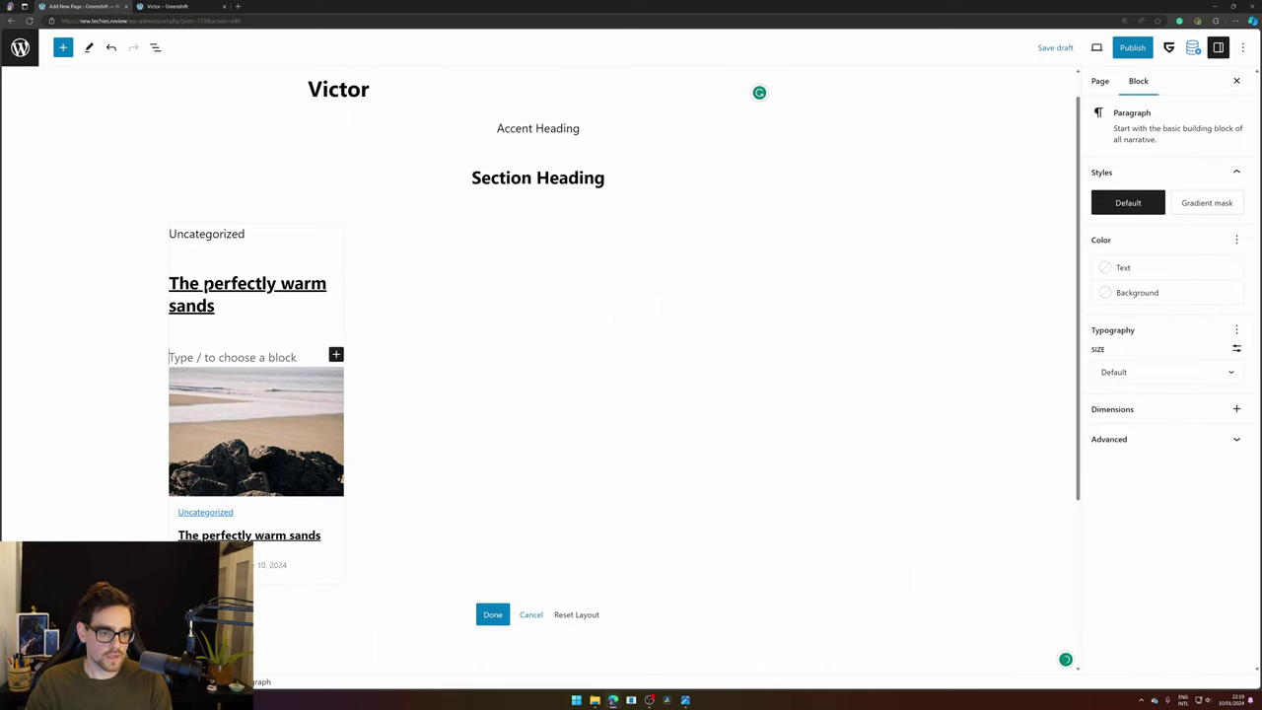
scroll(213, 321, "down", 1)
type("/text")
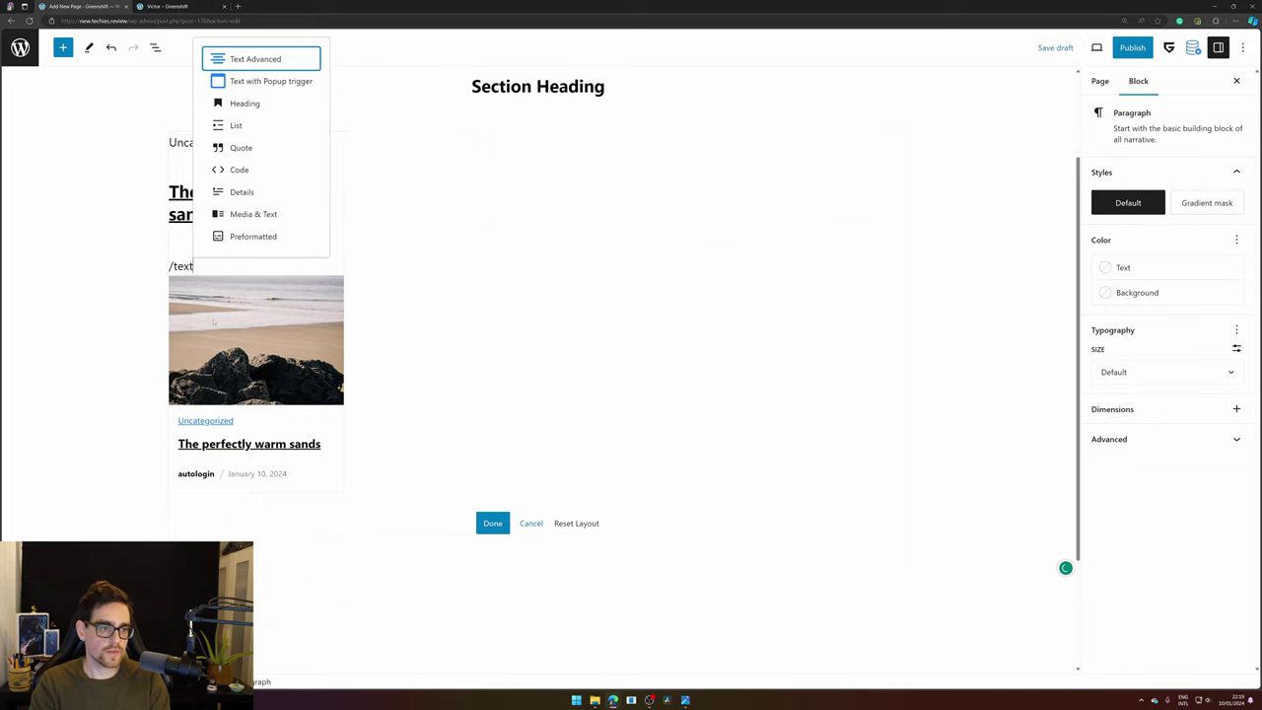
key("Return")
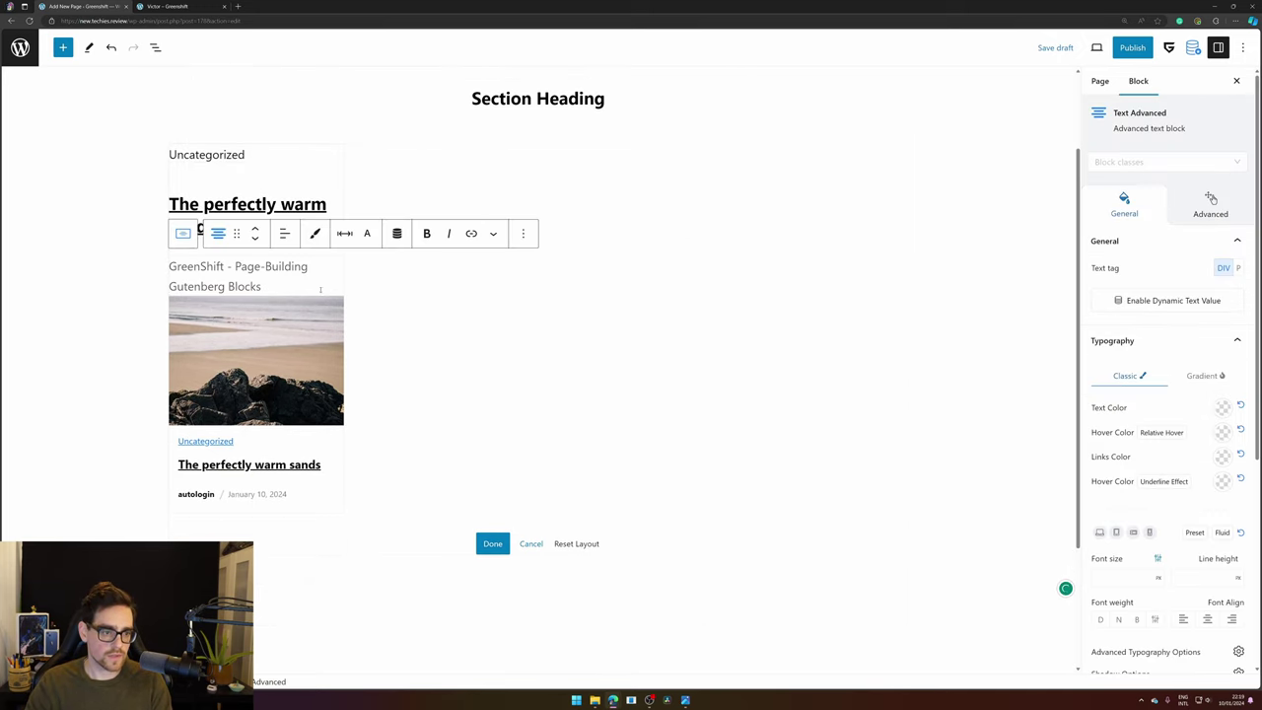
- Make the new text block dynamic using the Post data Excerpt from the current/latest source, with post type Post
left_click(397, 234)
left_click(402, 263)
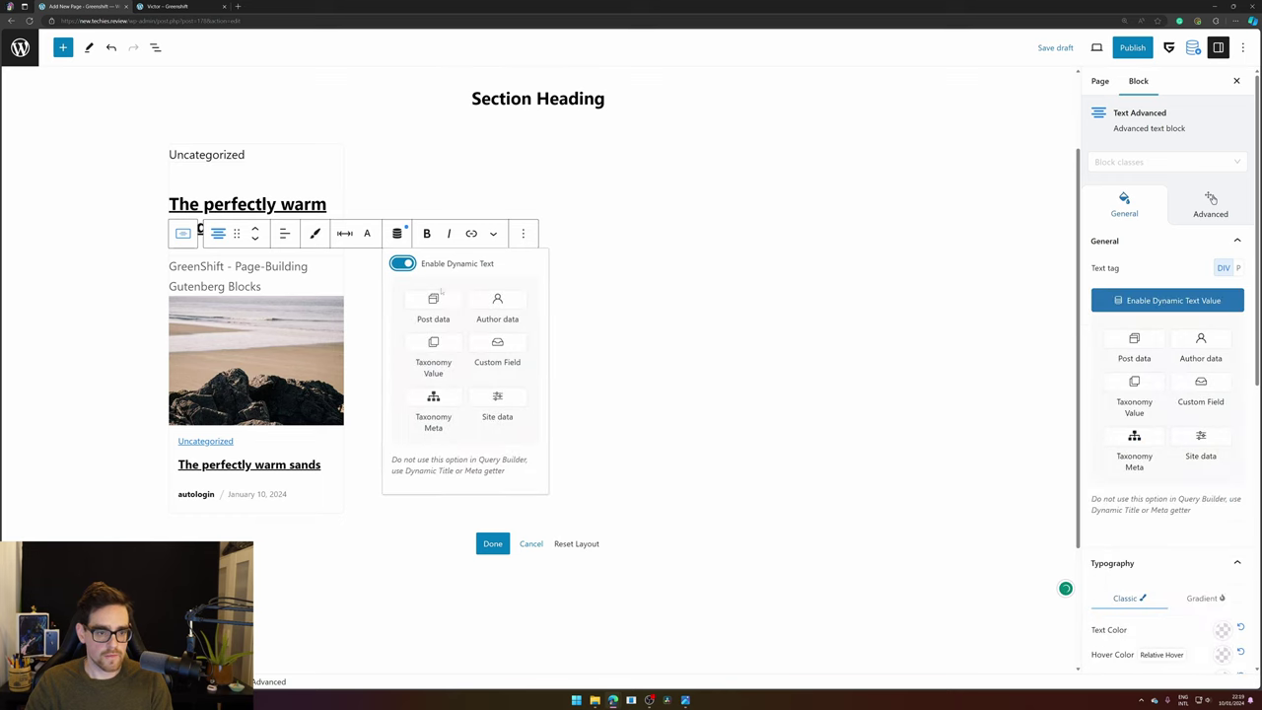
left_click(433, 306)
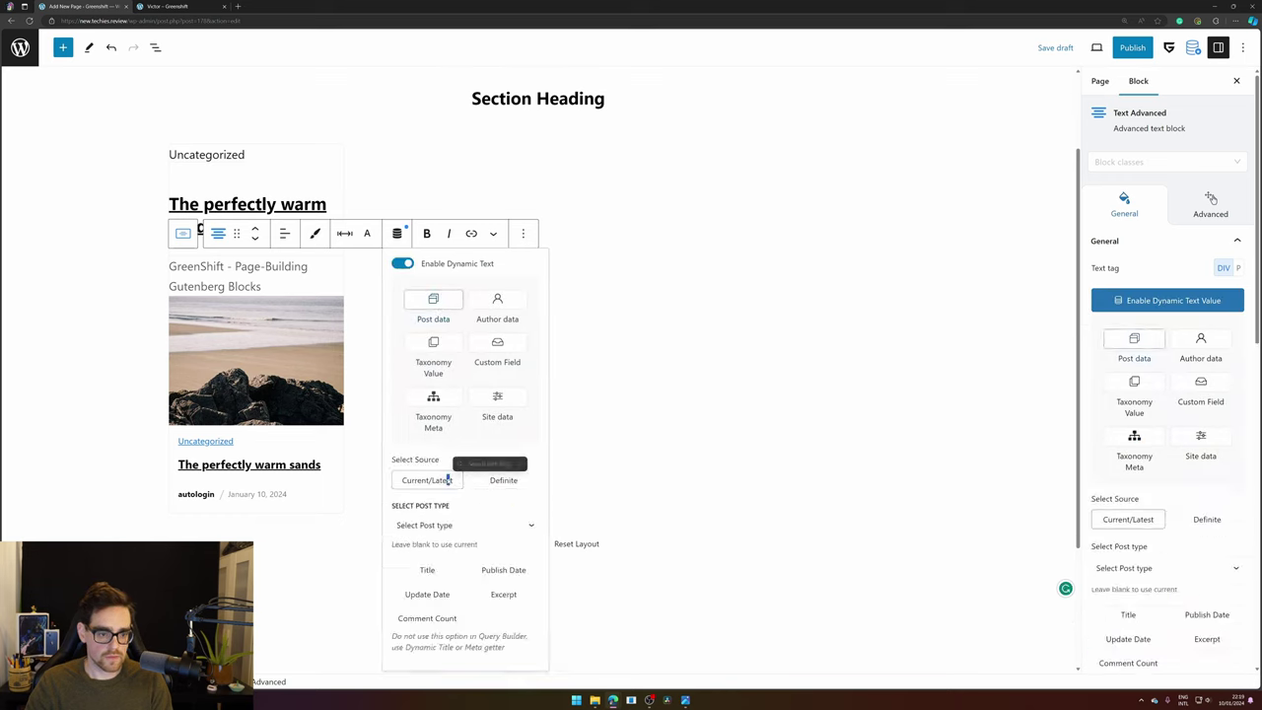
left_click(448, 524)
left_click(451, 549)
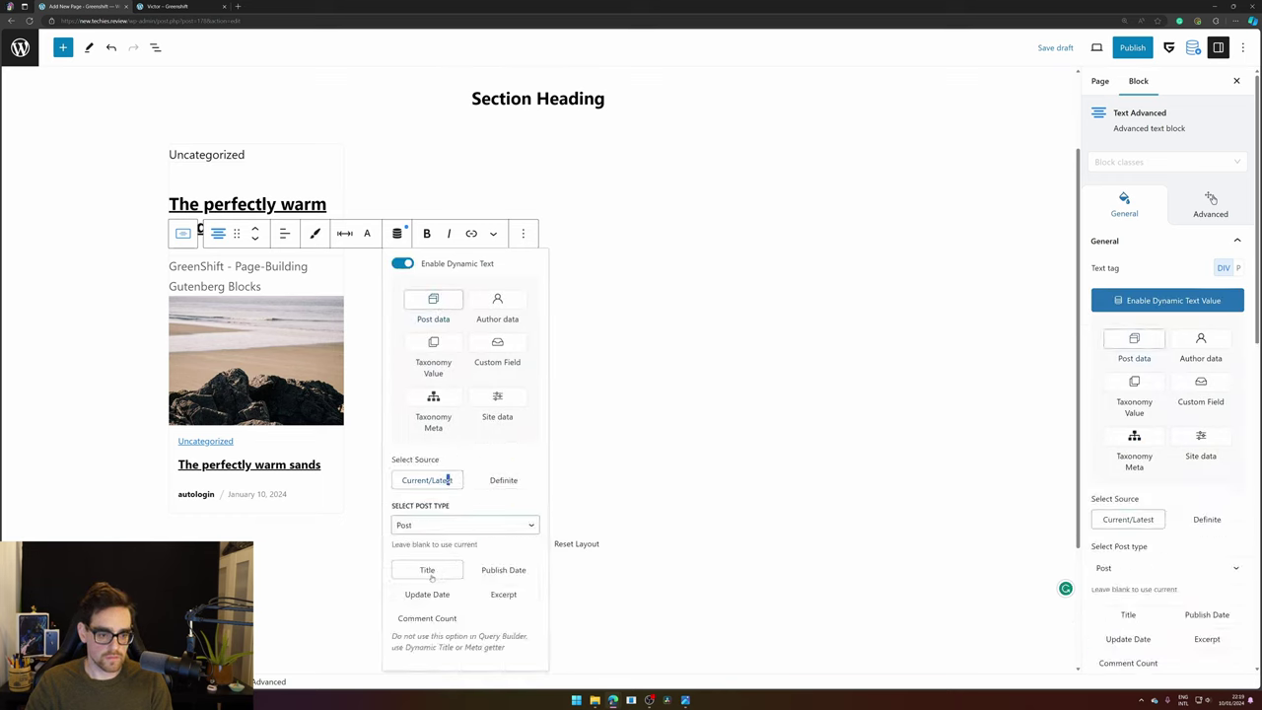
left_click(502, 595)
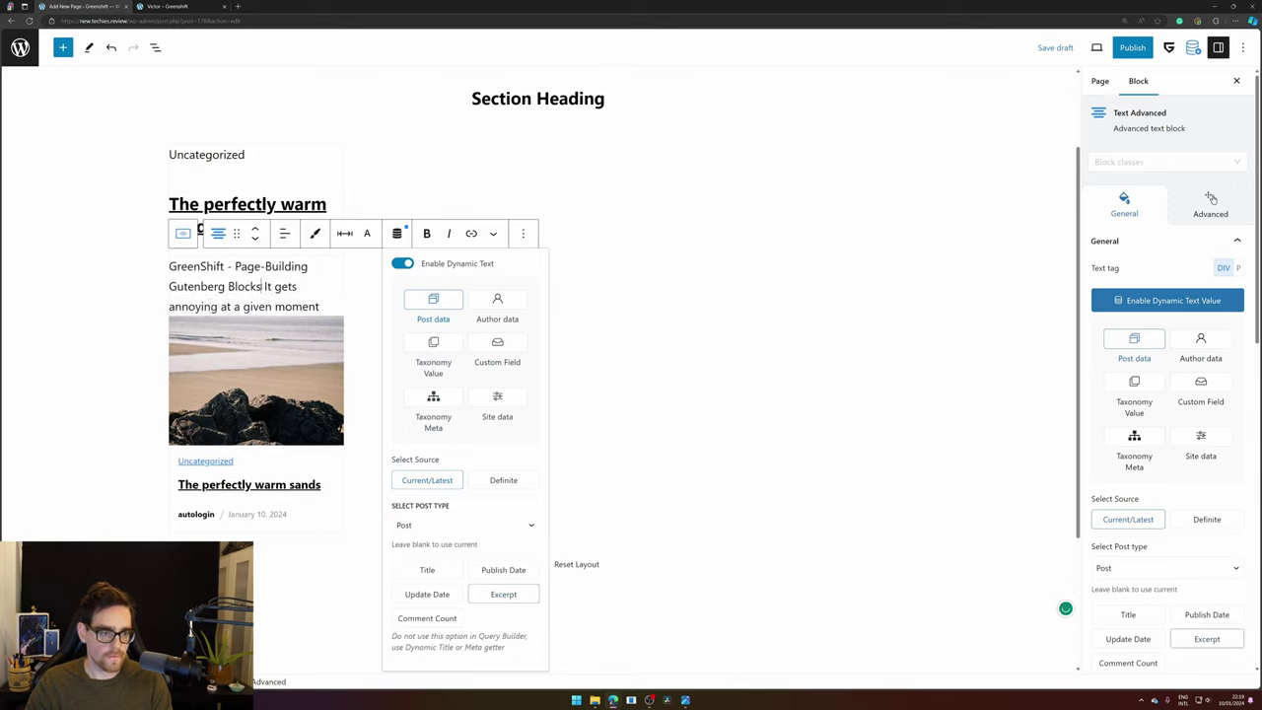
- Remove the "GreenShift - Page-Building Gutenberg Blocks" placeholder from the excerpt block's text content, keeping only the dynamic text tag
left_click_drag(261, 286, 159, 267)
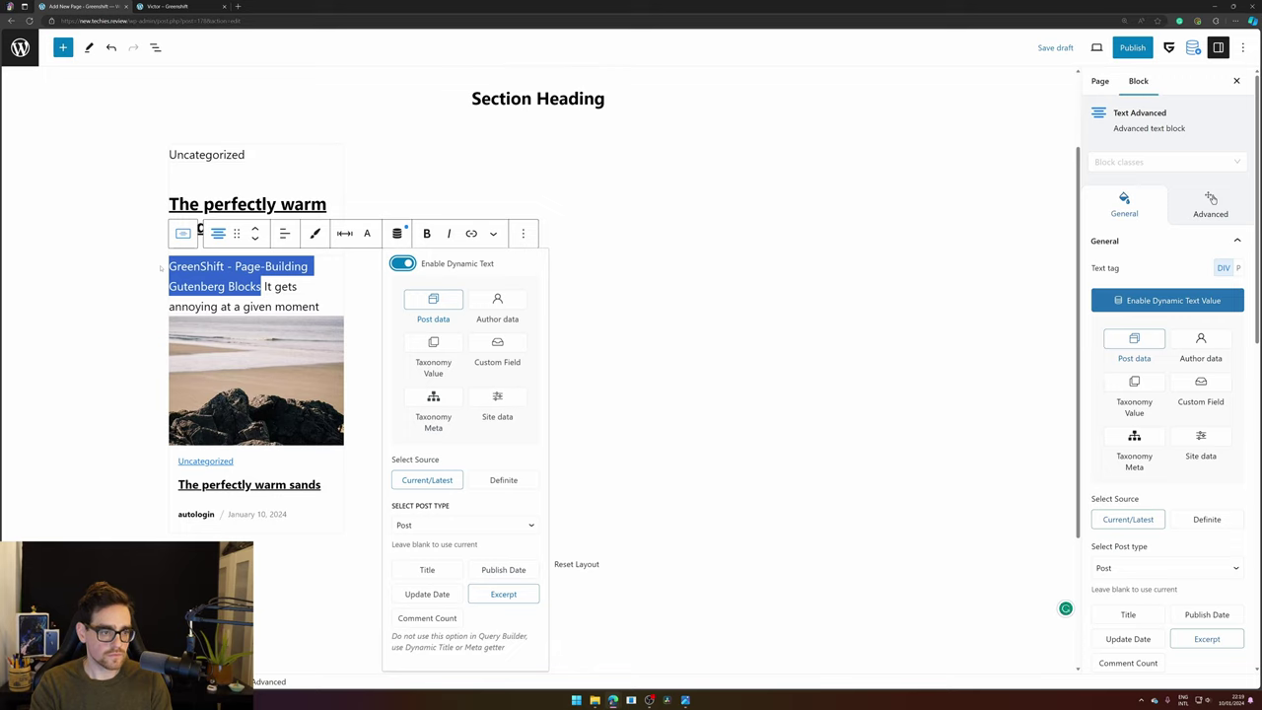
right_click(266, 286)
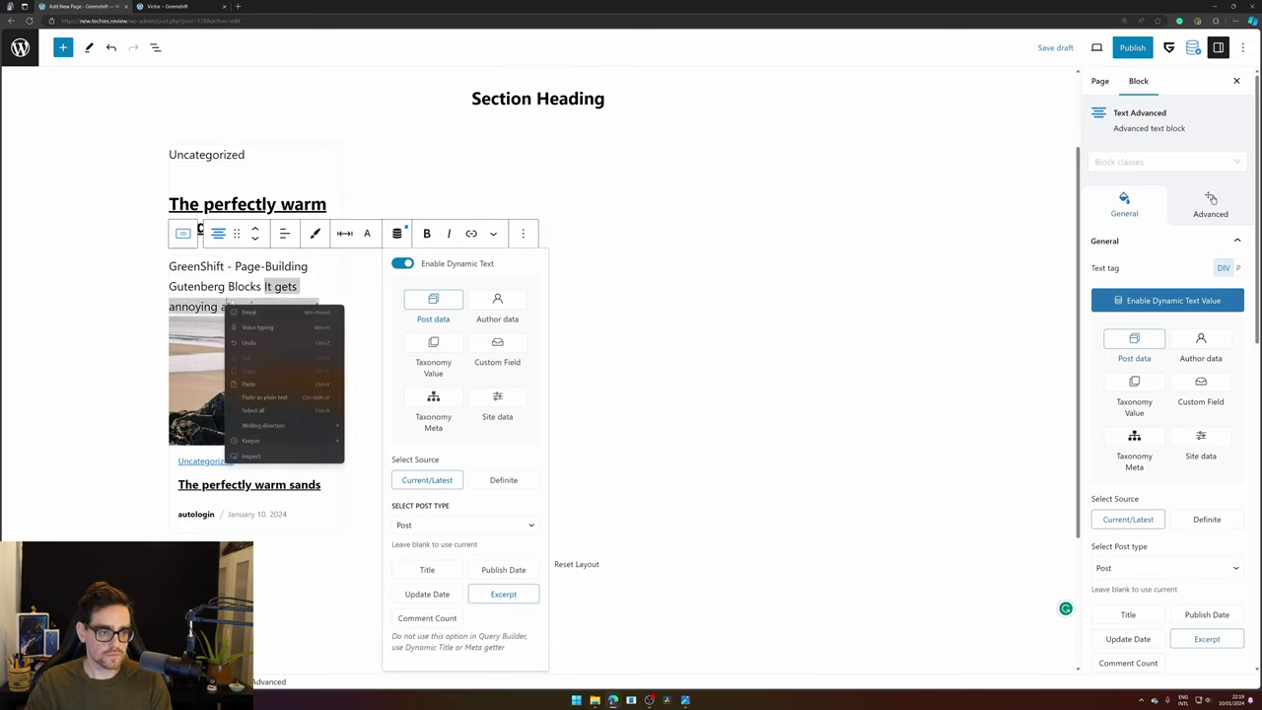
key("Escape")
key("Escape")
left_click(1210, 197)
scroll(1154, 594, "down", 3)
scroll(1153, 594, "down", 1)
left_click(1153, 653)
scroll(1153, 594, "down", 1)
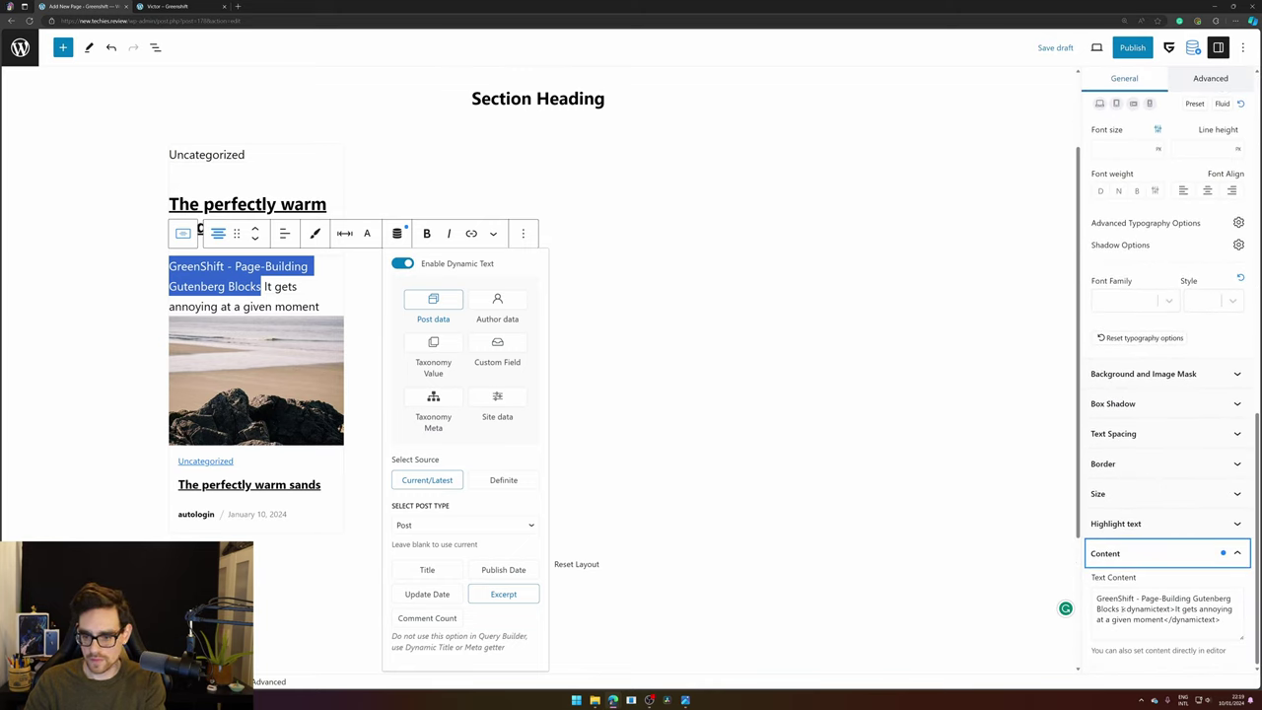
left_click_drag(1123, 609, 1097, 595)
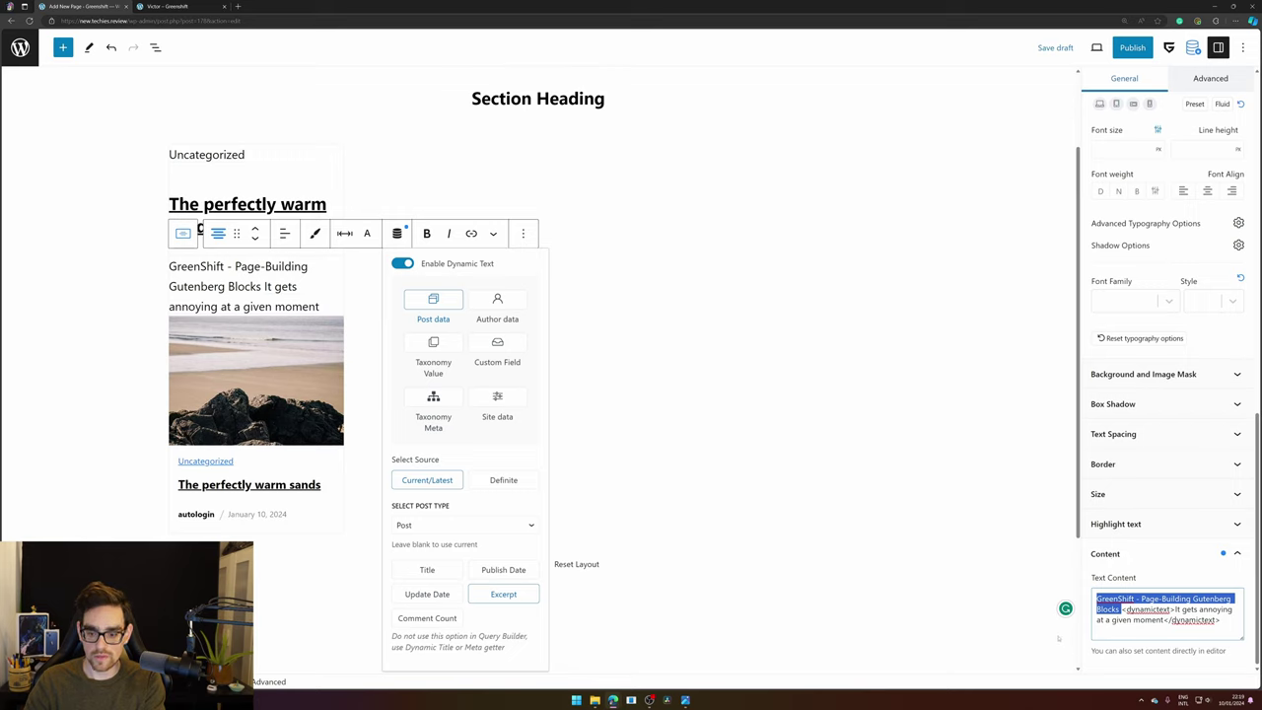
key("BackSpace")
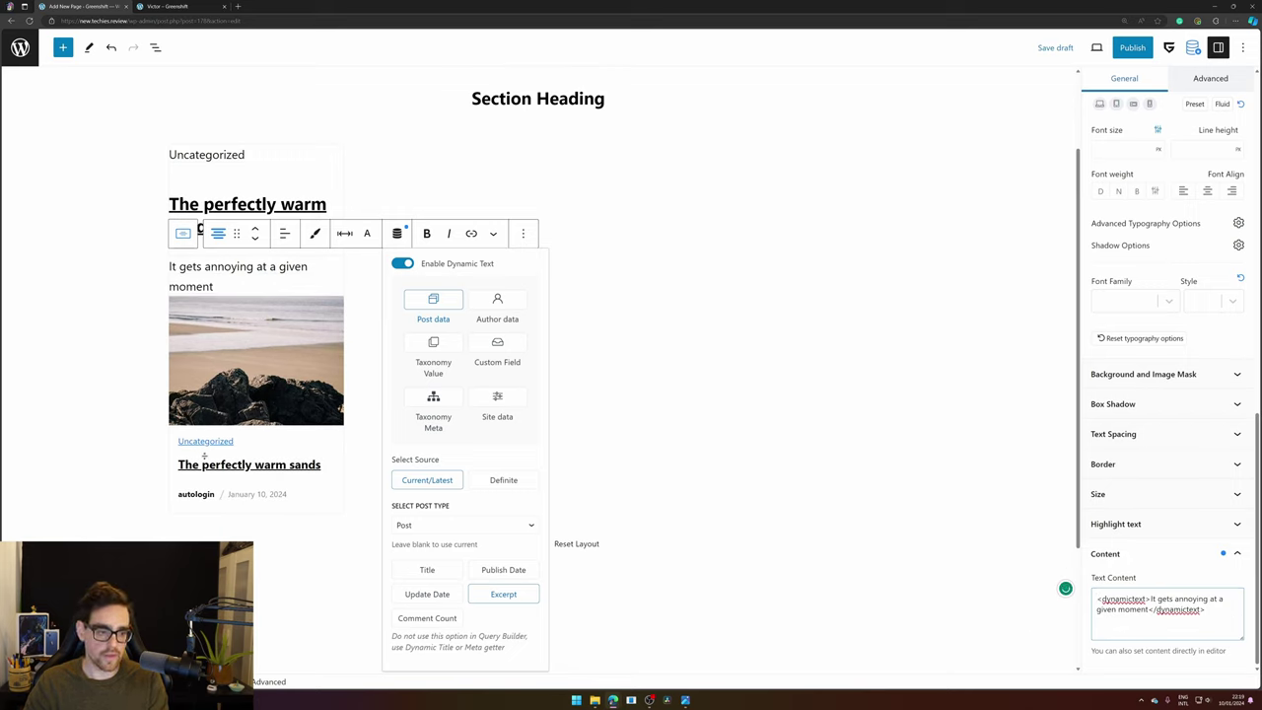
- Wrap the Dynamic Title and excerpt text together in a Container / Wrapper, and delete the Group block below the outer container
left_click(155, 48)
left_click(107, 267)
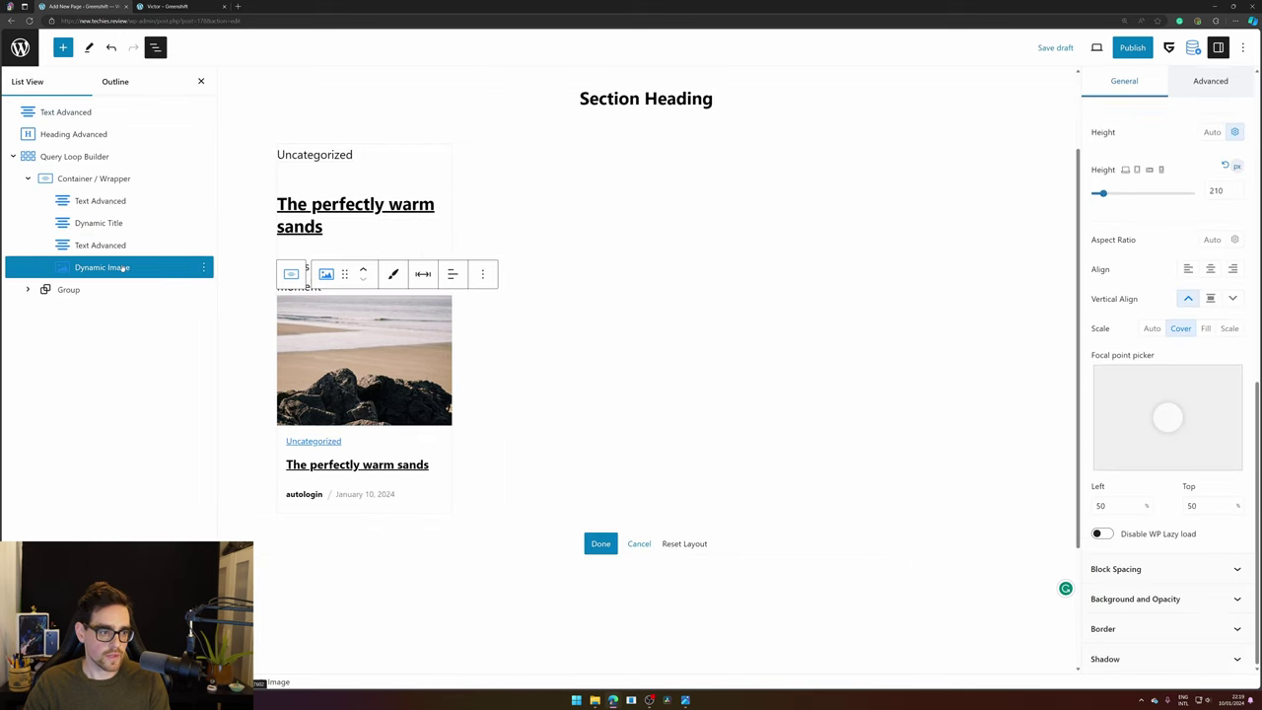
left_click(103, 222)
left_click(120, 245, "shift")
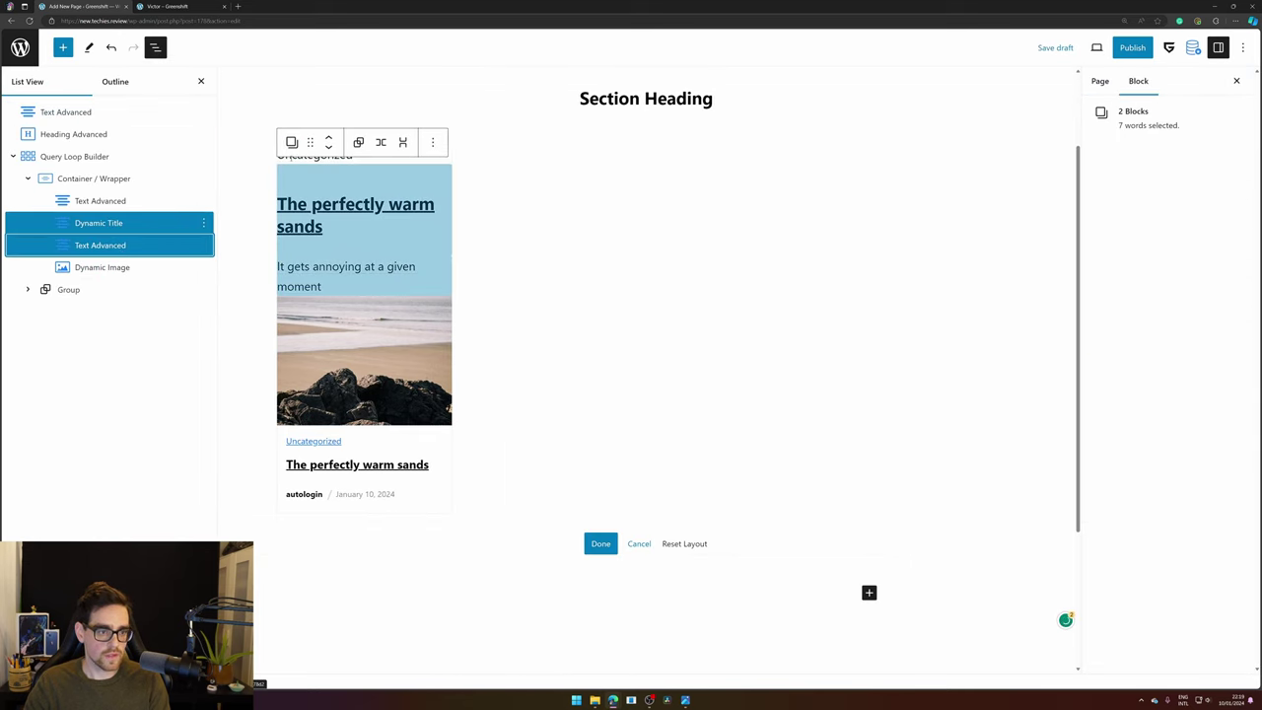
left_click(291, 142)
left_click(340, 230)
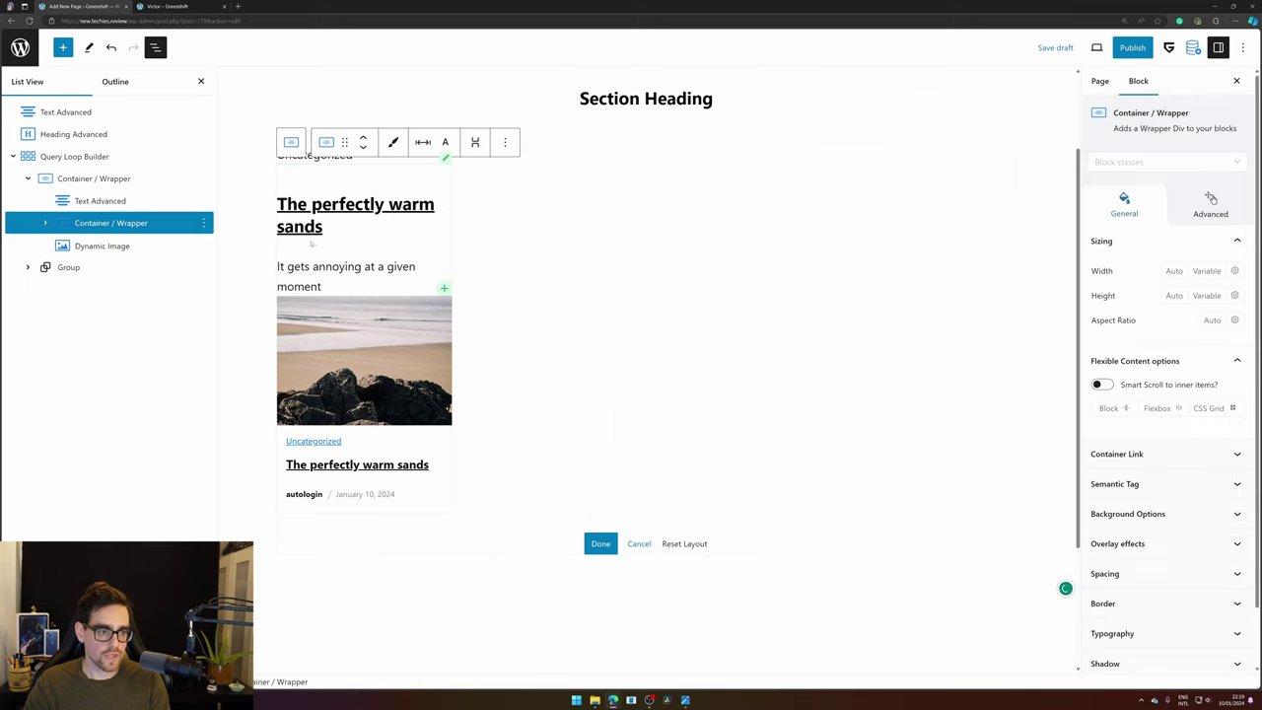
left_click(78, 267)
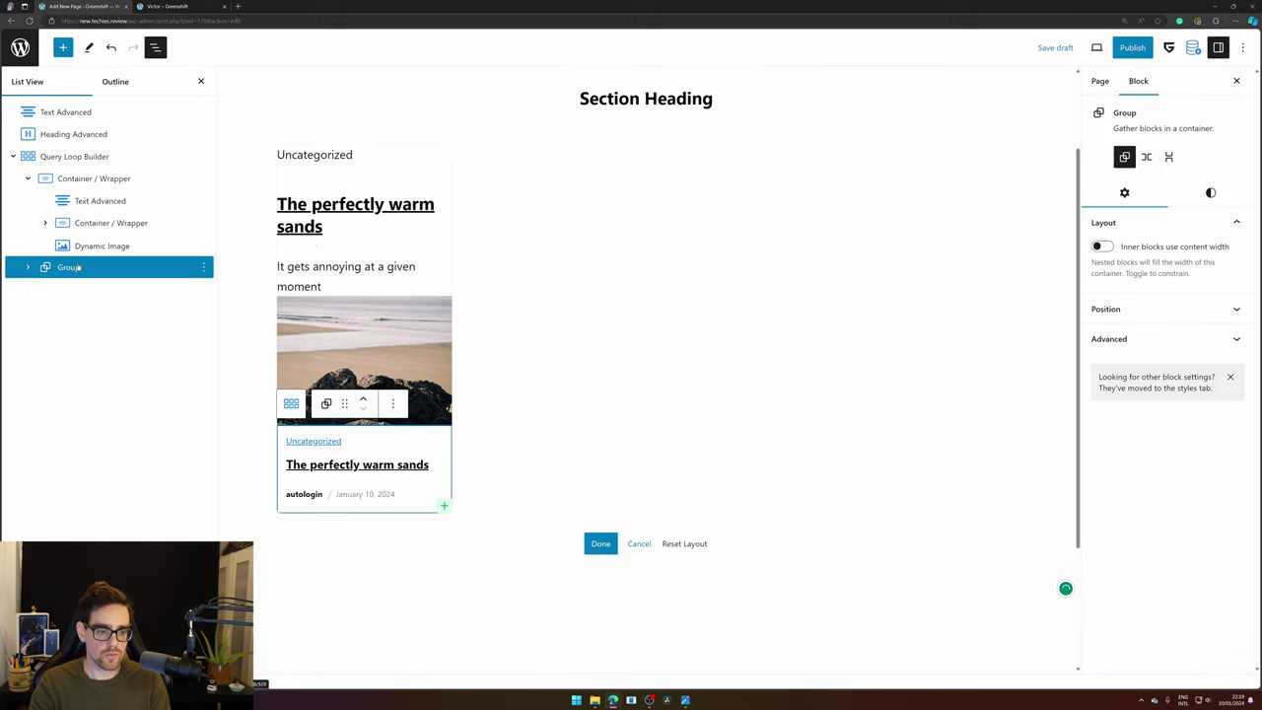
key("Delete")
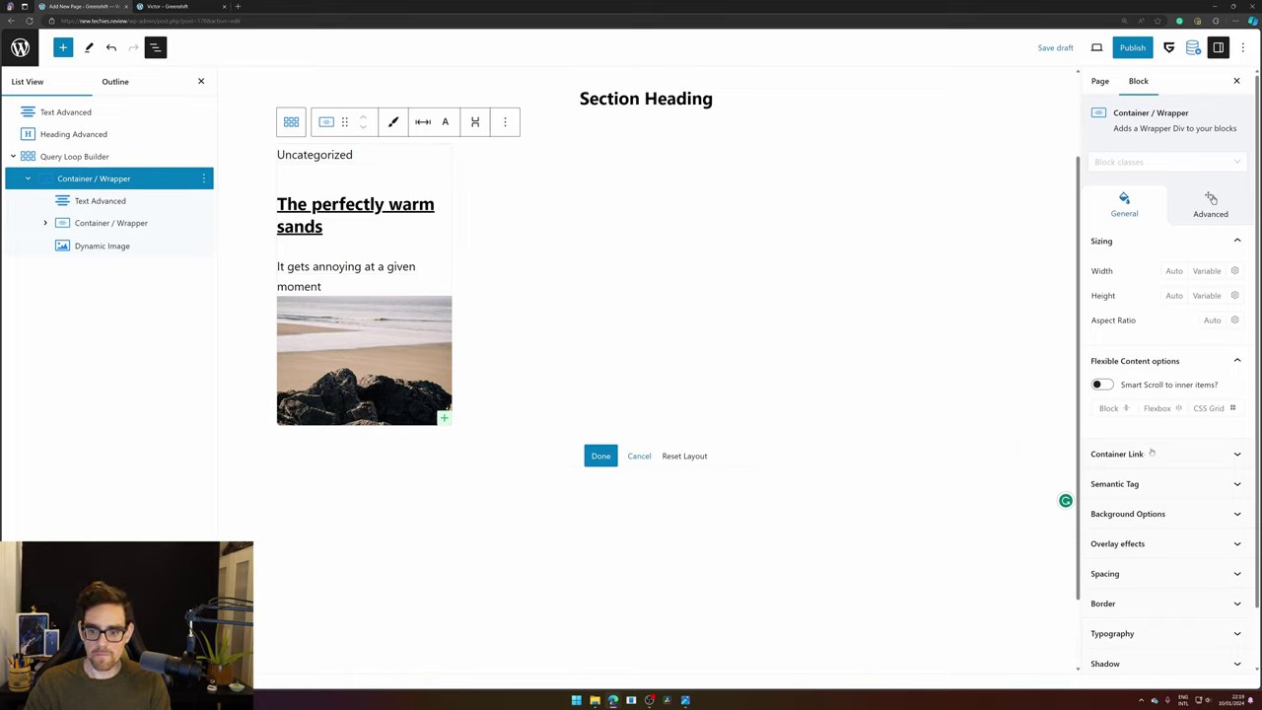
- Set the outer Container / Wrapper's background color to #eeeeee
scroll(1151, 452, "down", 1)
left_click(1107, 451)
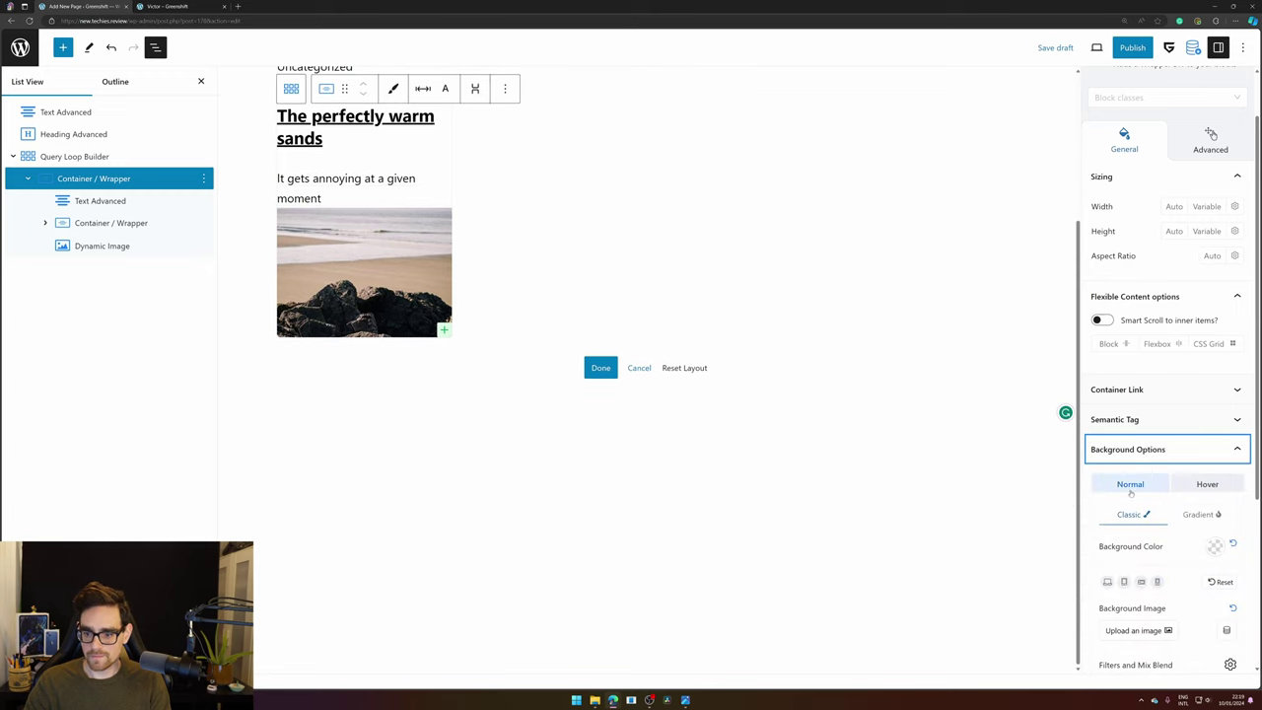
left_click(1214, 546)
left_click(1112, 342)
double_click(1109, 342)
type("F5F5F5")
left_click_drag(1086, 177, 1085, 179)
scroll(703, 289, "up", 2)
scroll(703, 289, "down", 1)
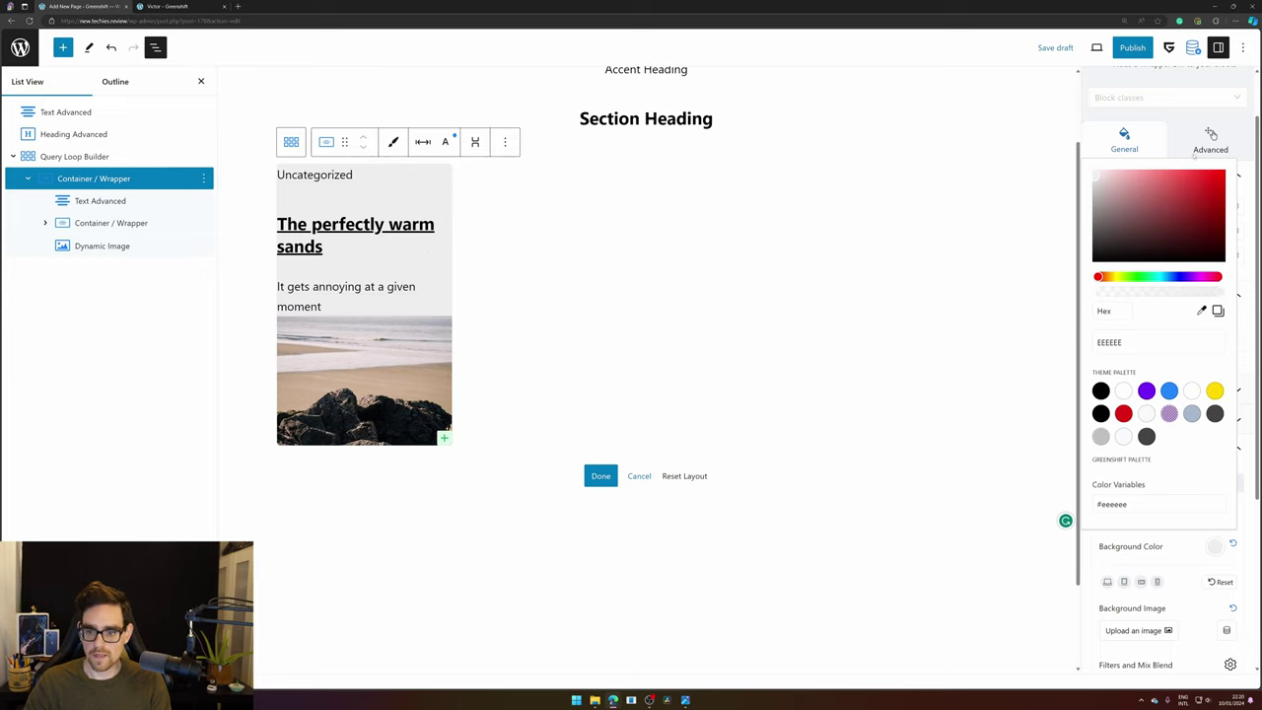
left_click(1165, 124)
scroll(1149, 246, "down", 4)
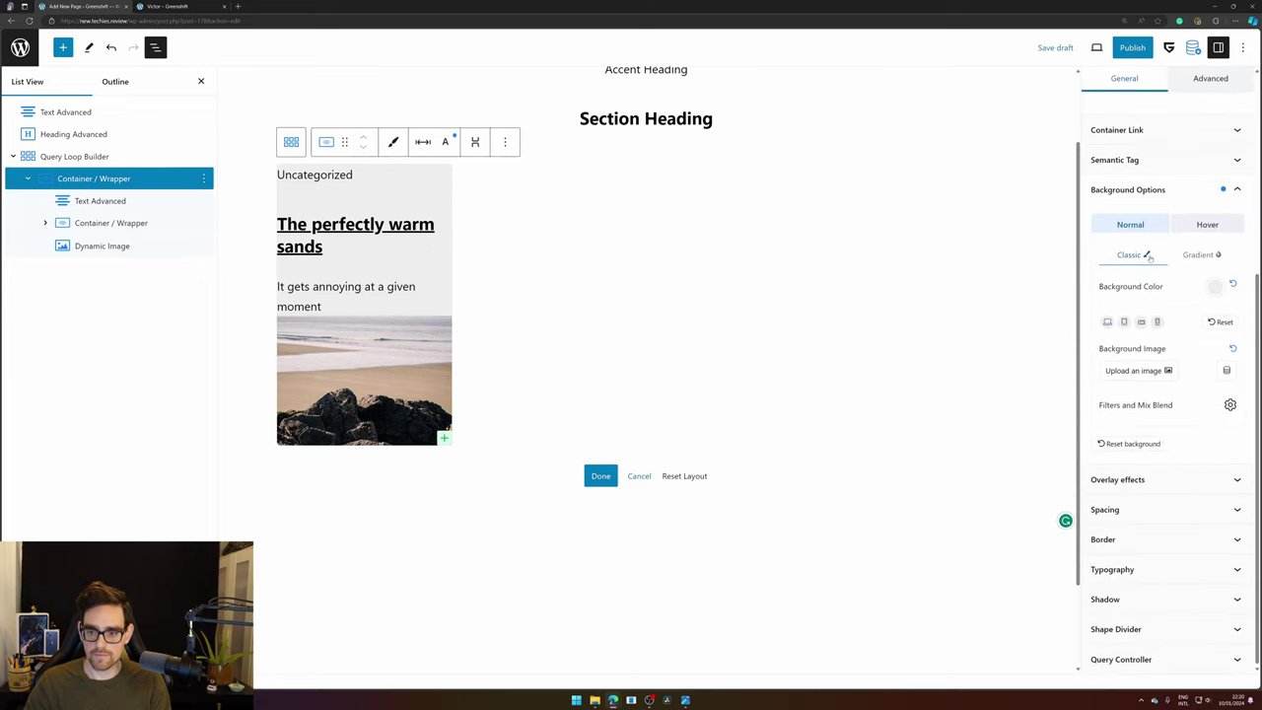
left_click(1150, 191)
- Set the outer container's border radius to 0.5 em on all four corners
left_click(1143, 536)
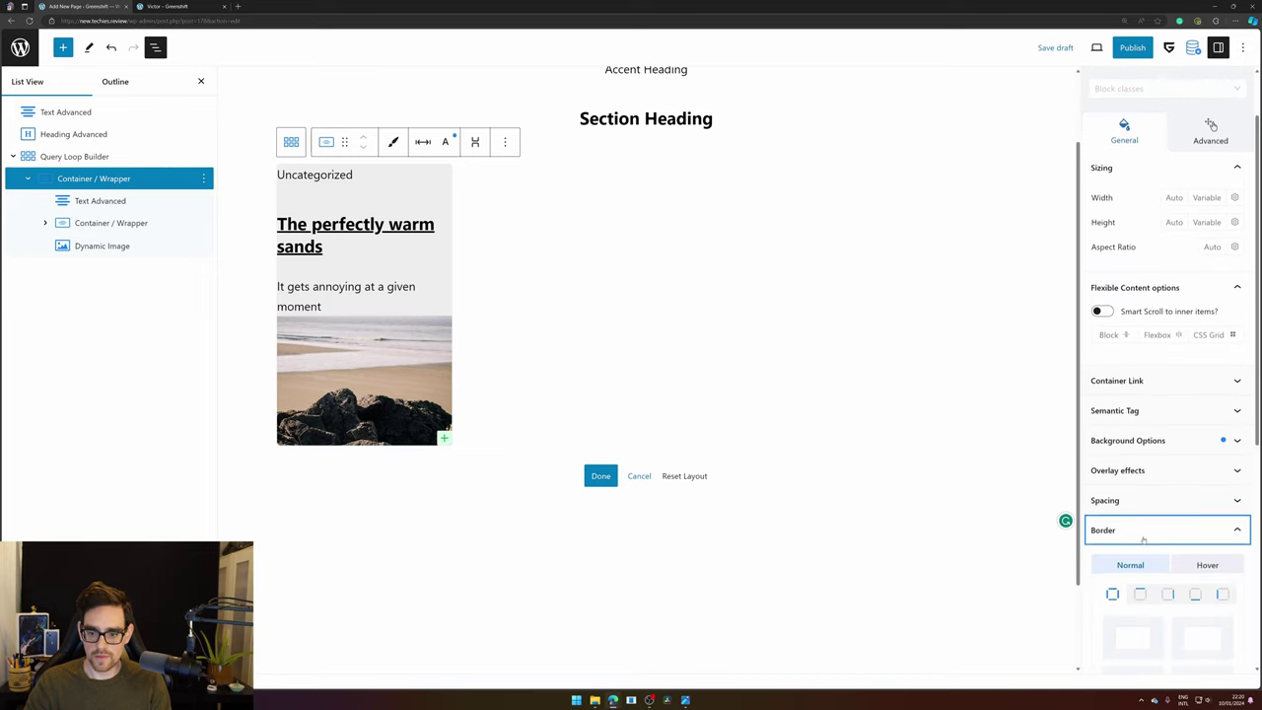
left_click(1116, 491)
left_click(1117, 512)
left_click(1102, 492)
type("1")
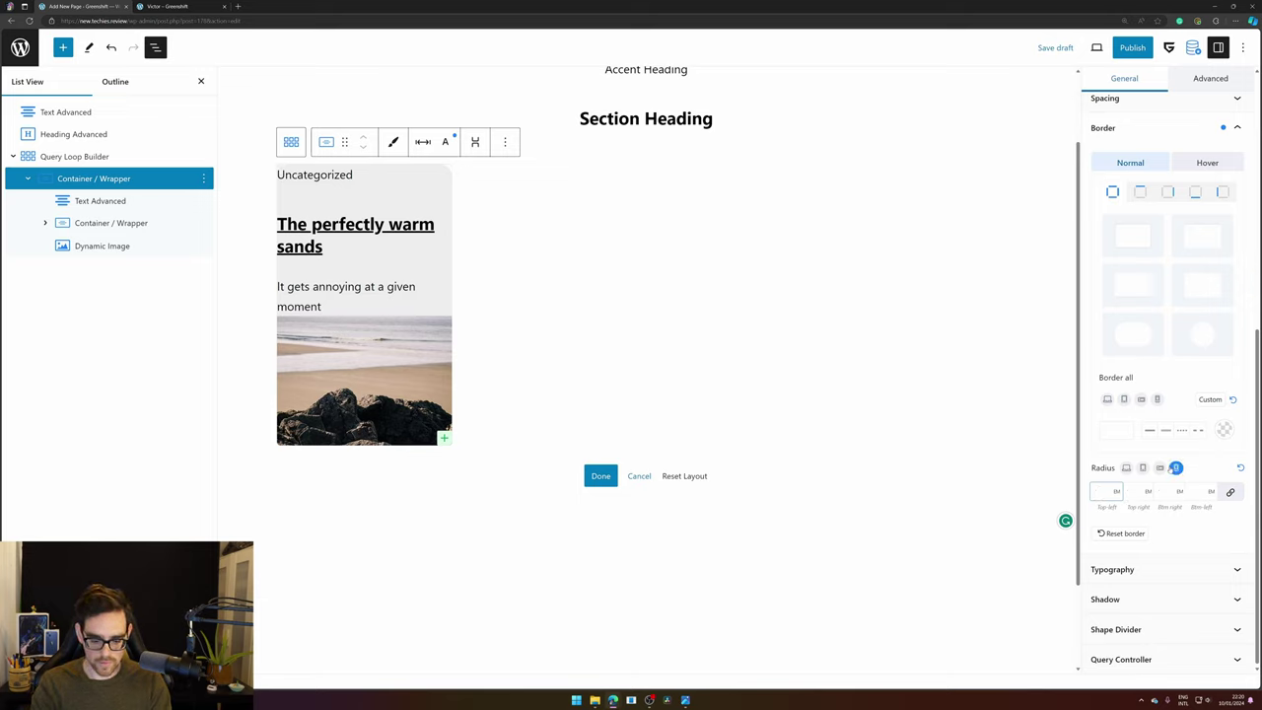
type("0.5")
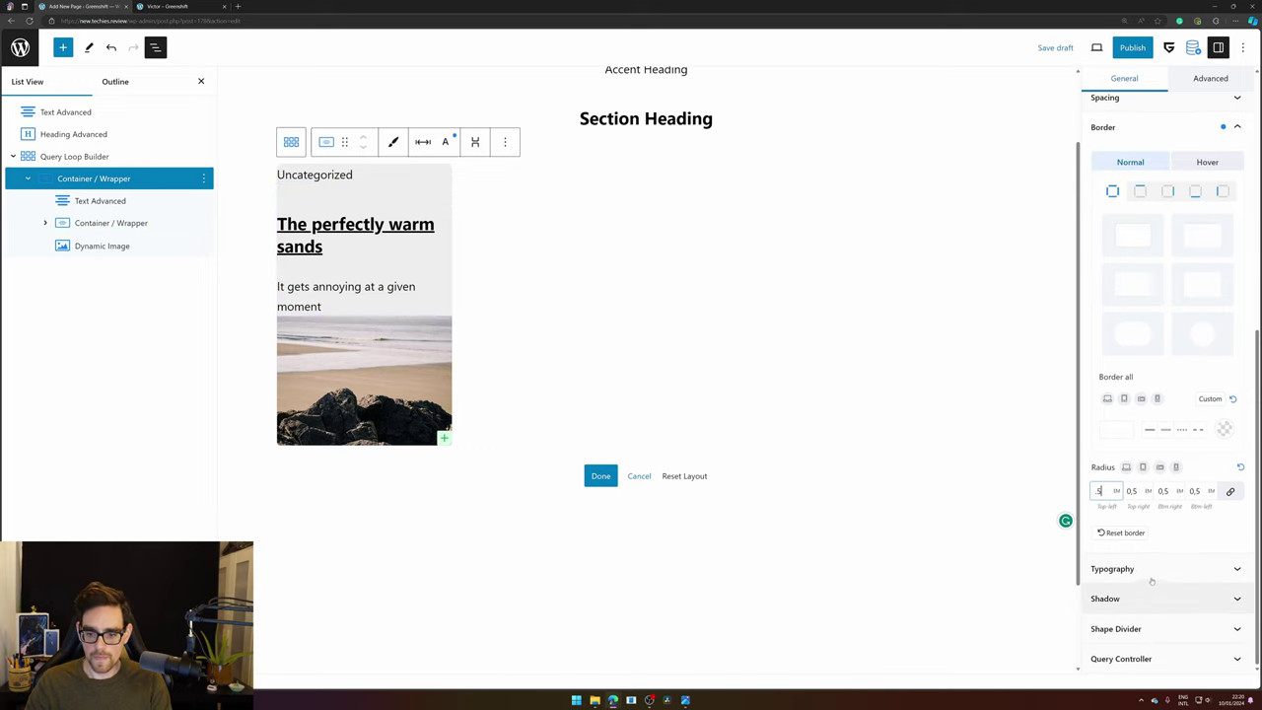
- Set the outer Container / Wrapper's padding to 1 em on all four sides
scroll(1151, 581, "up", 3)
left_click(1150, 281)
scroll(1124, 325, "down", 1)
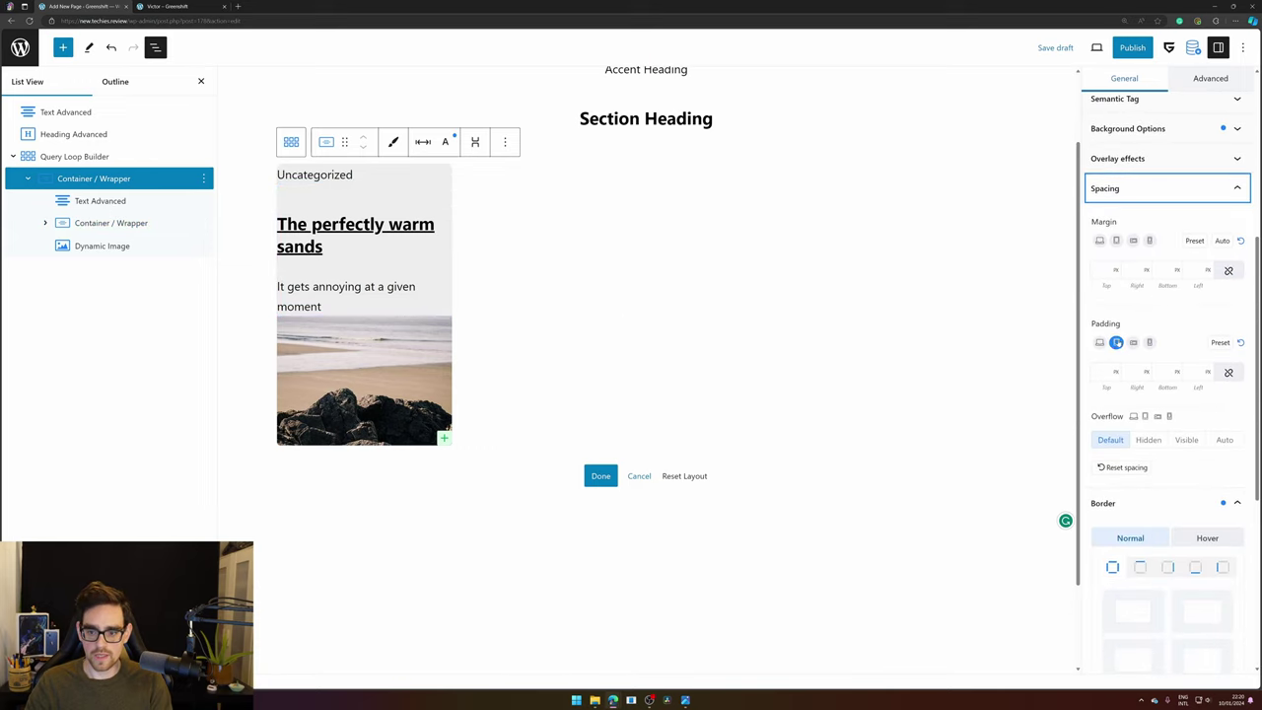
left_click(1116, 371)
left_click(1117, 404)
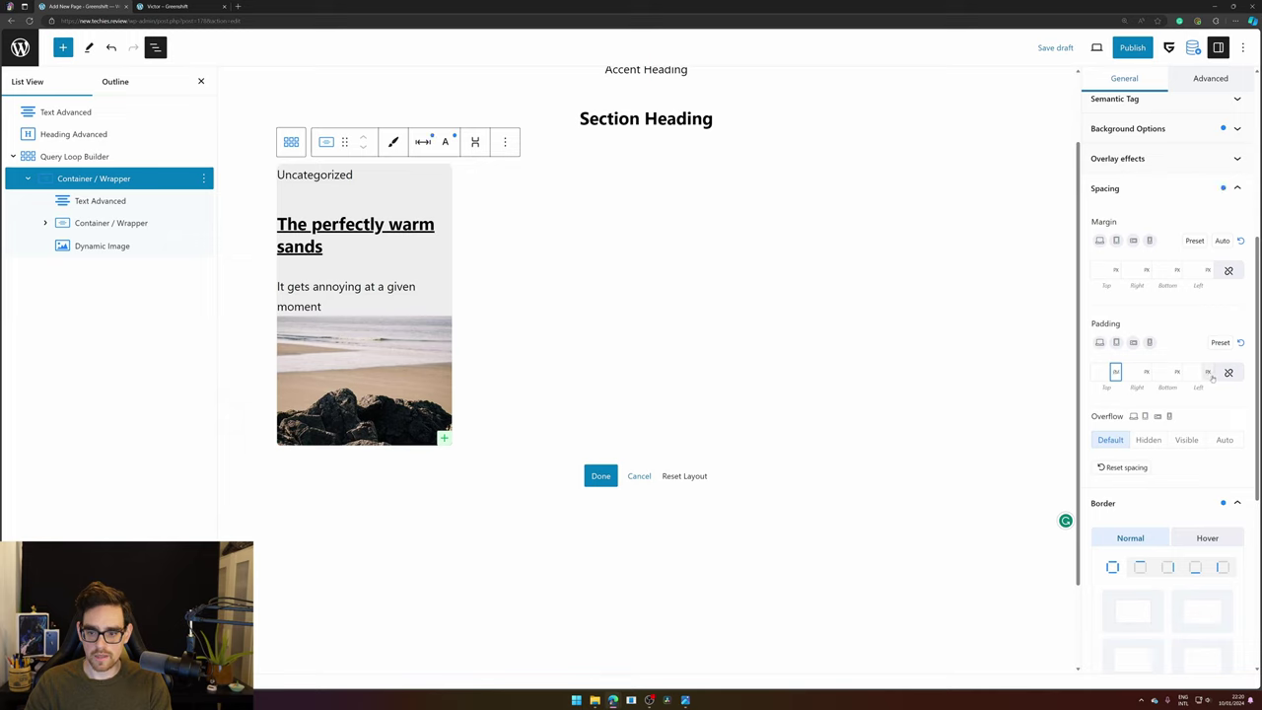
left_click(1228, 371)
type("1")
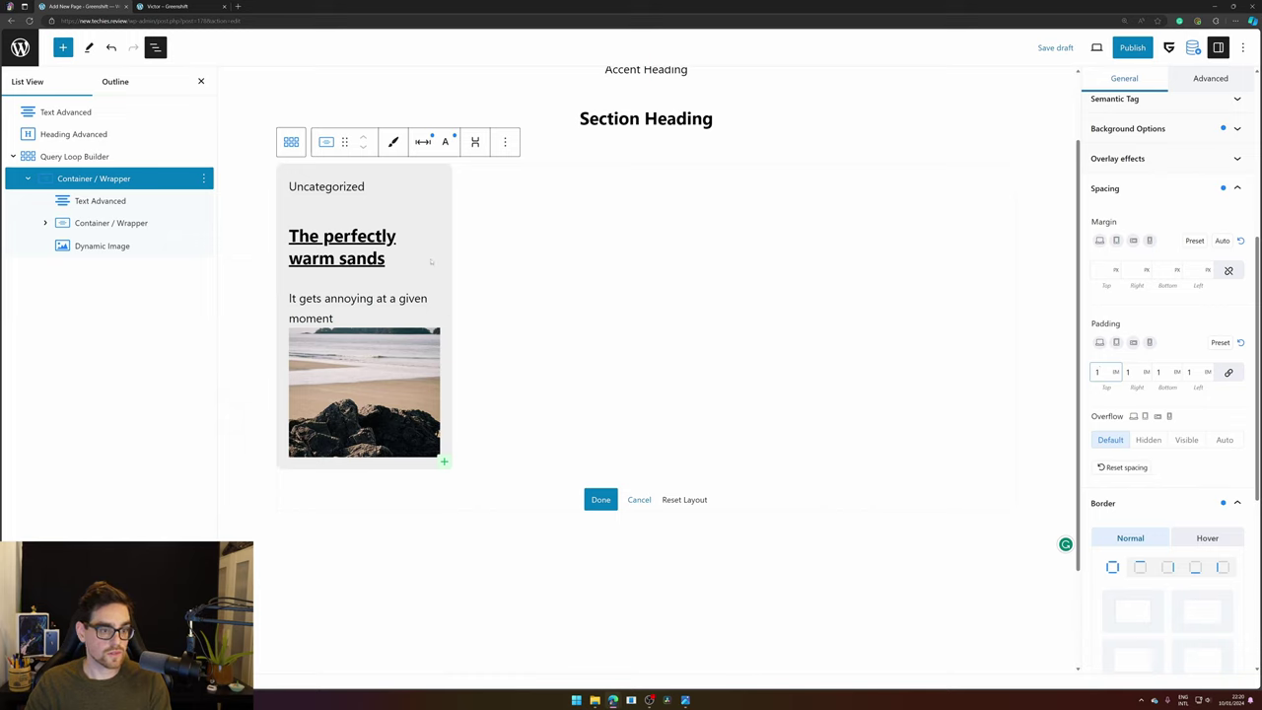
- Set the font size of the category text block in the post card to 0.8 em
left_click(104, 200)
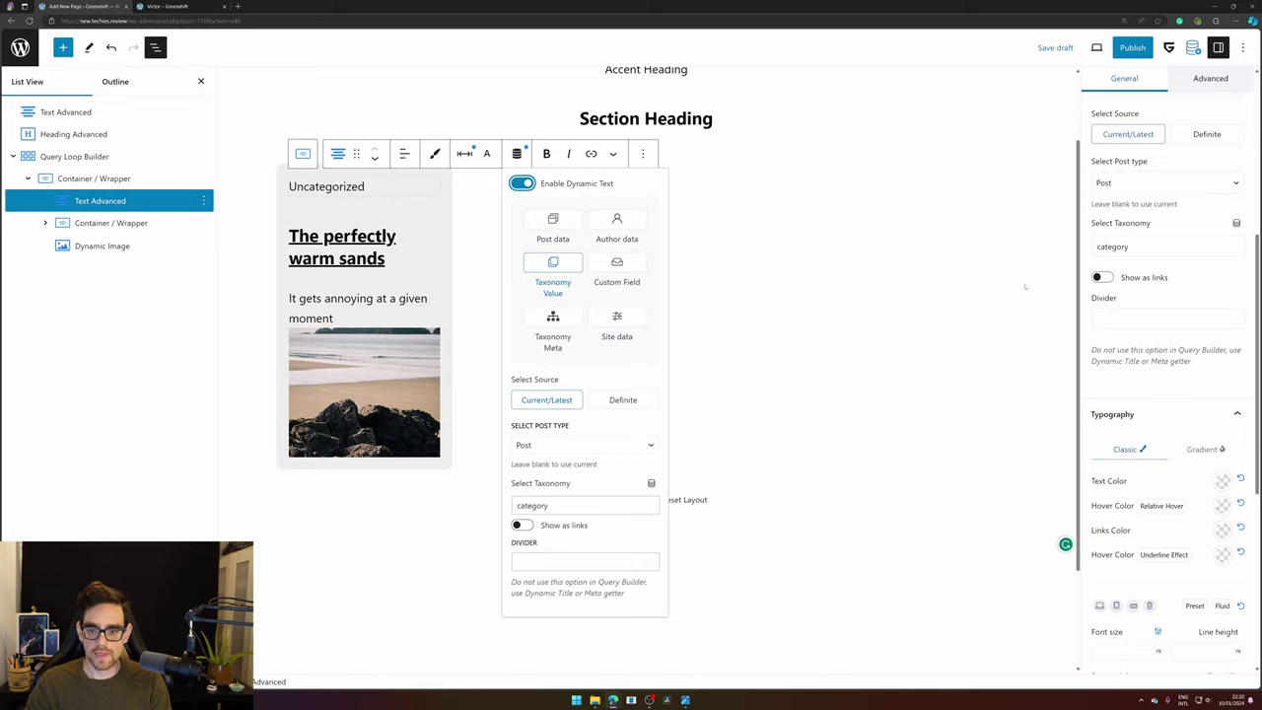
left_click(486, 154)
left_click(526, 336)
left_click(526, 364)
left_click(492, 338)
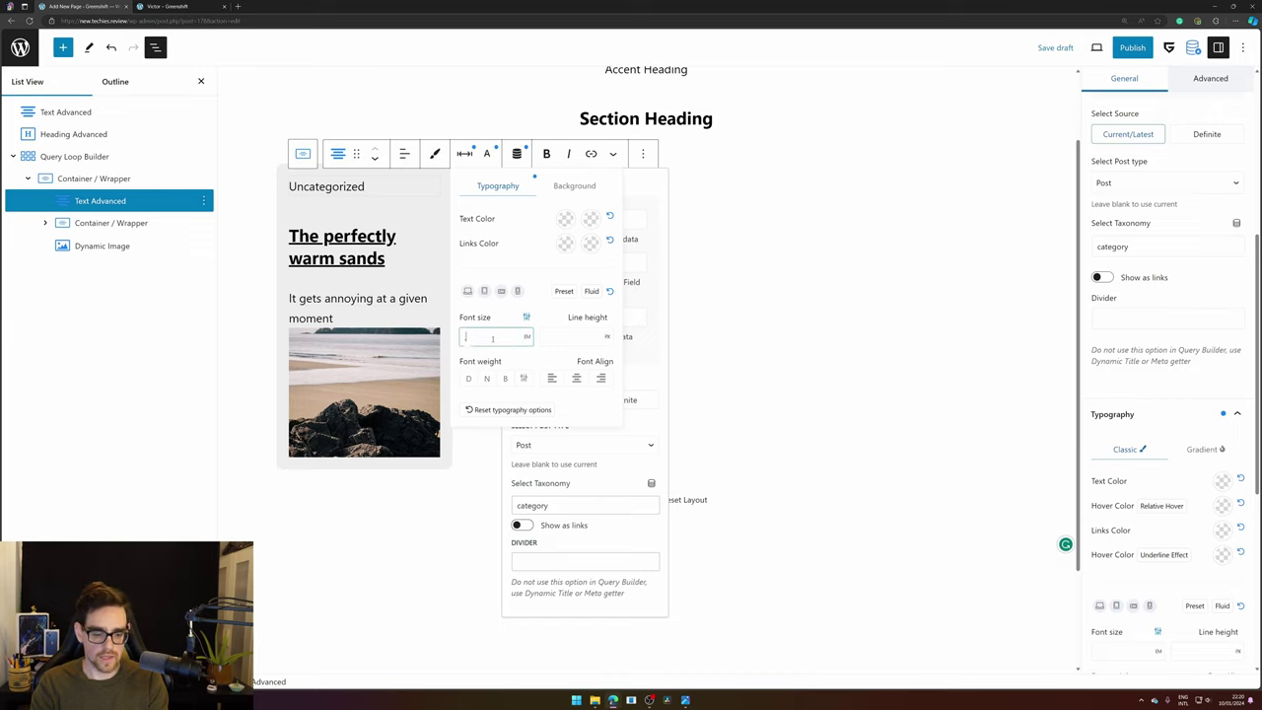
type(".8")
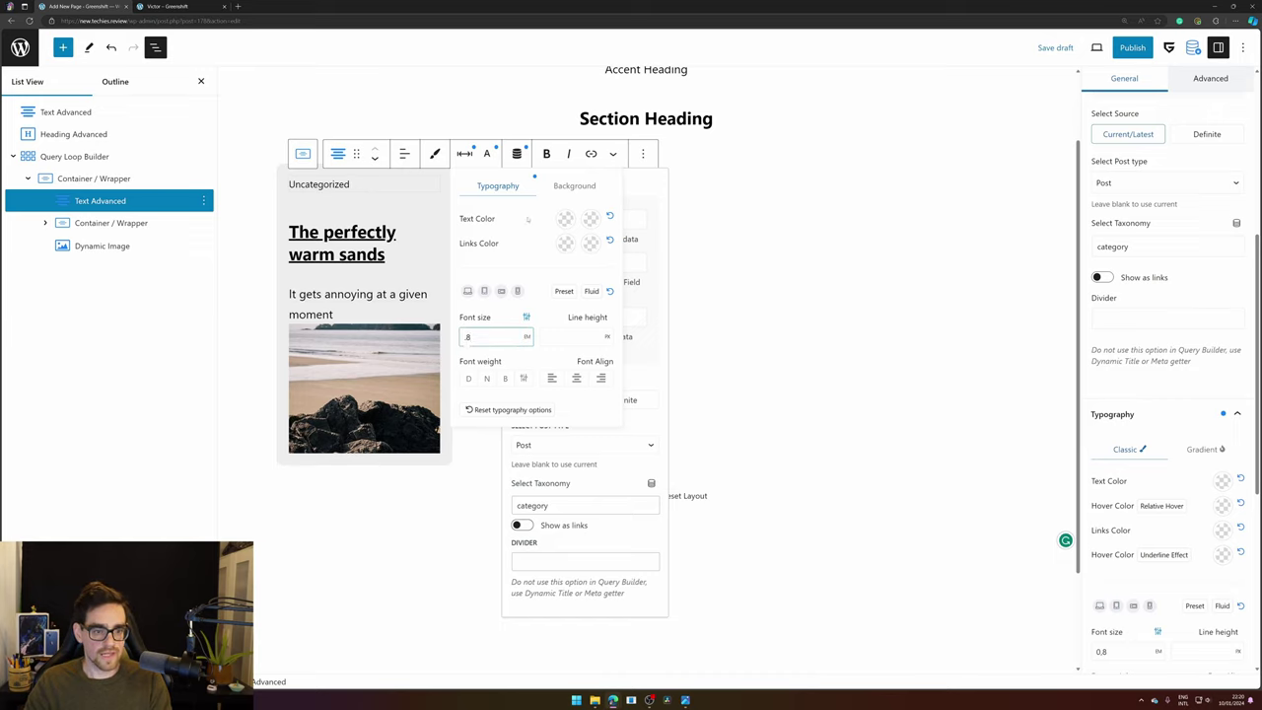
- Give the category text block a #cccccc background color
left_click(573, 185)
left_click(581, 273)
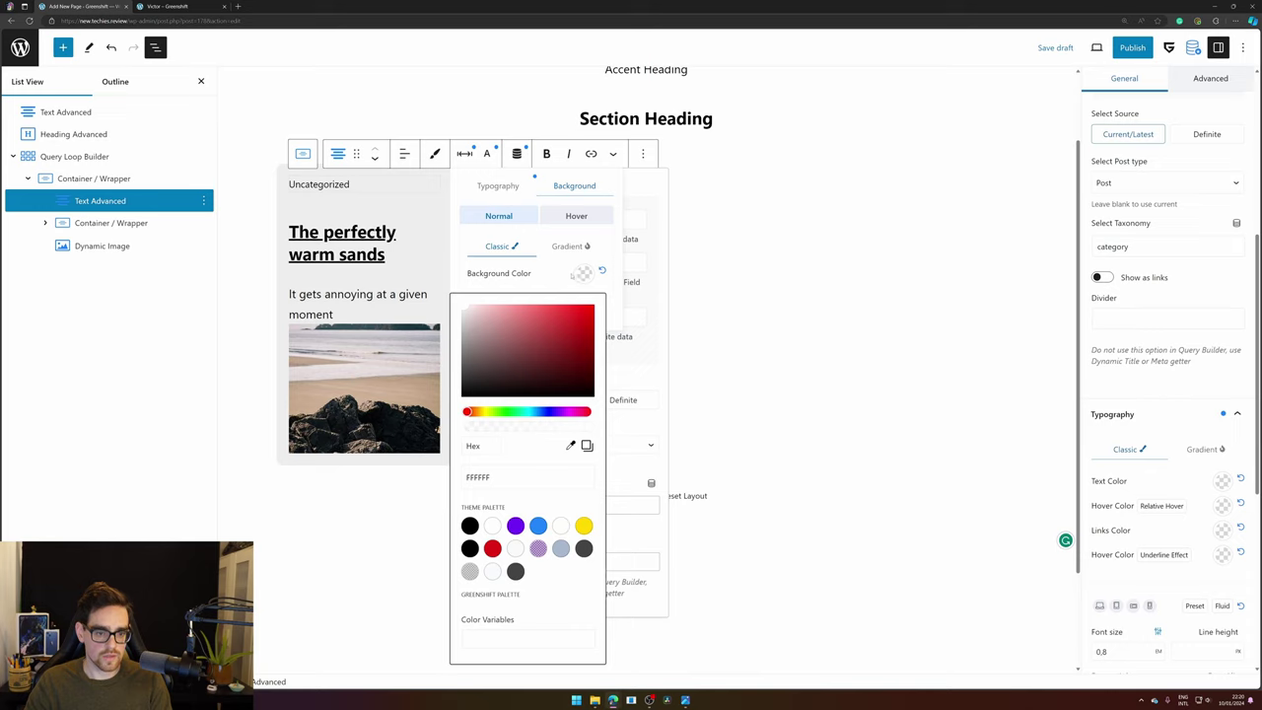
left_click(477, 477)
type("c")
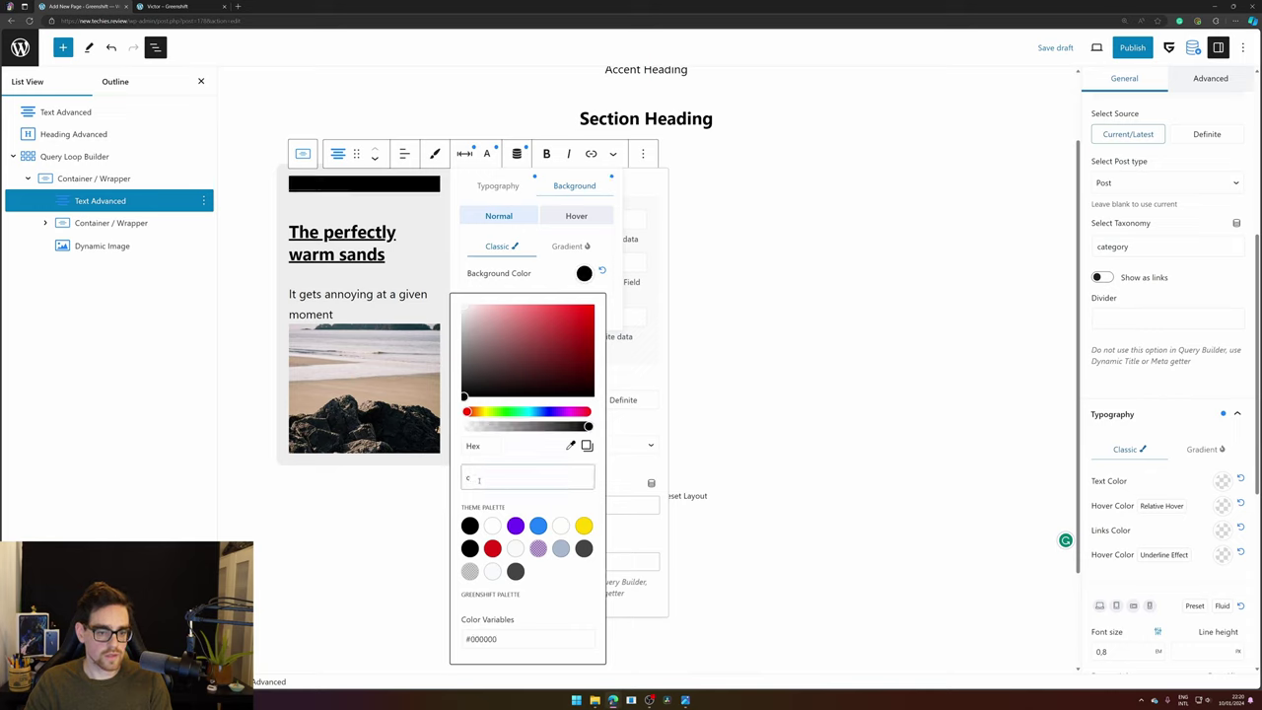
type("cc")
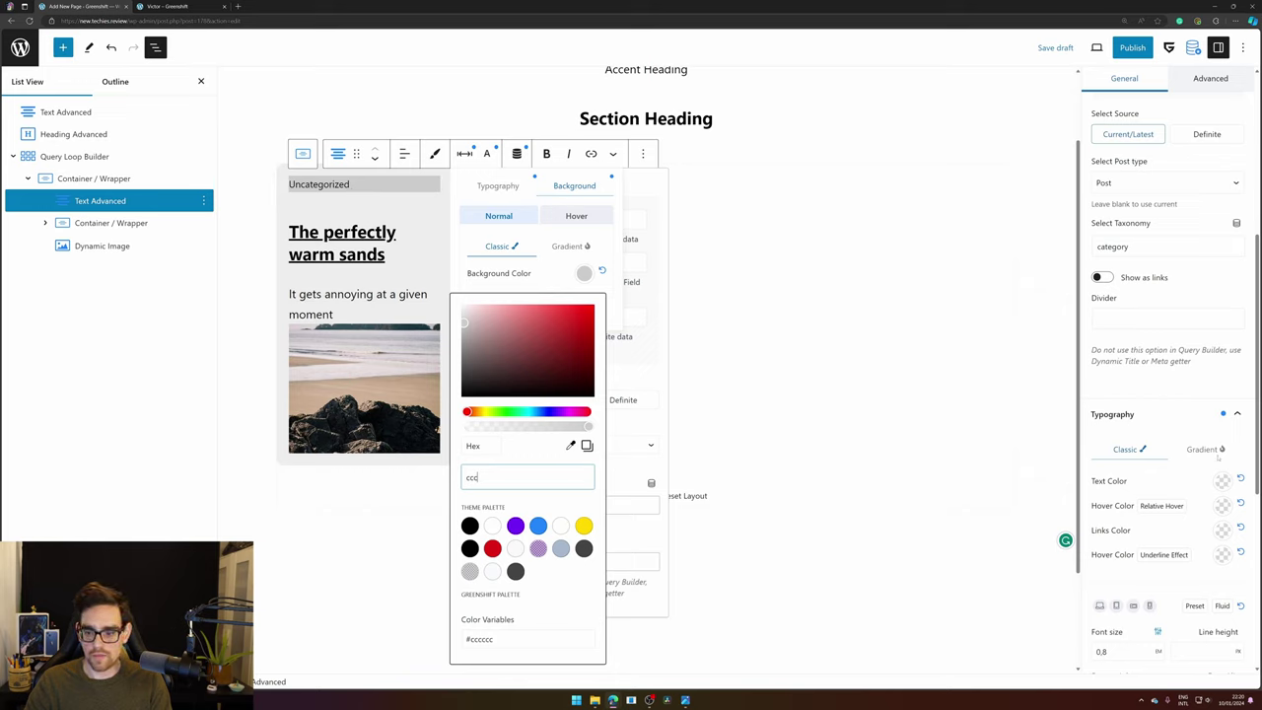
- Set the category text block's width to max-content
scroll(1164, 543, "down", 5)
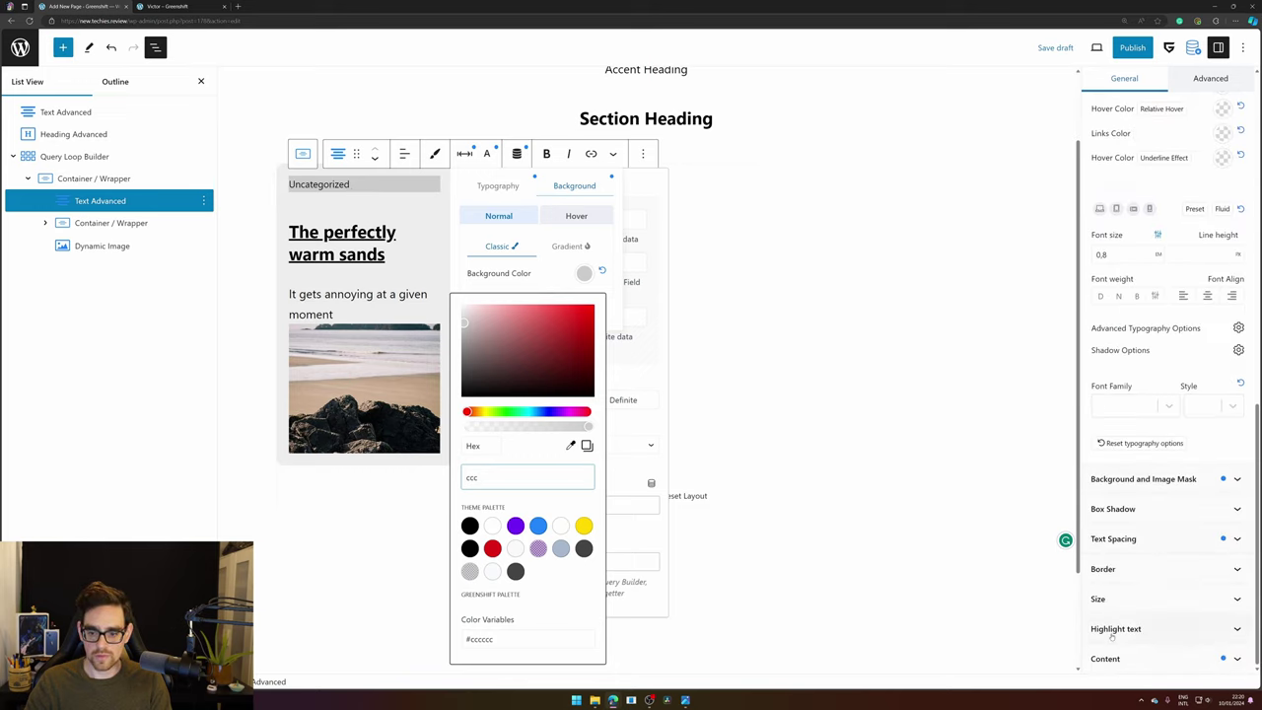
left_click(1109, 598)
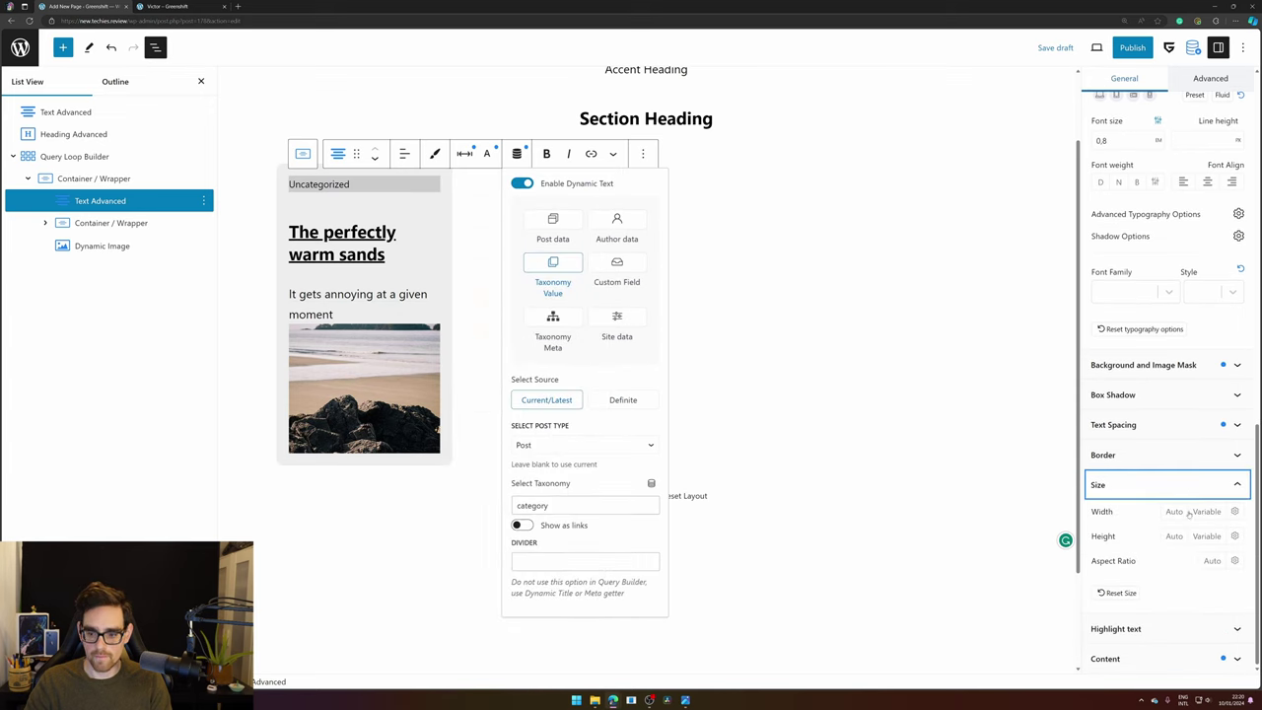
left_click(1234, 512)
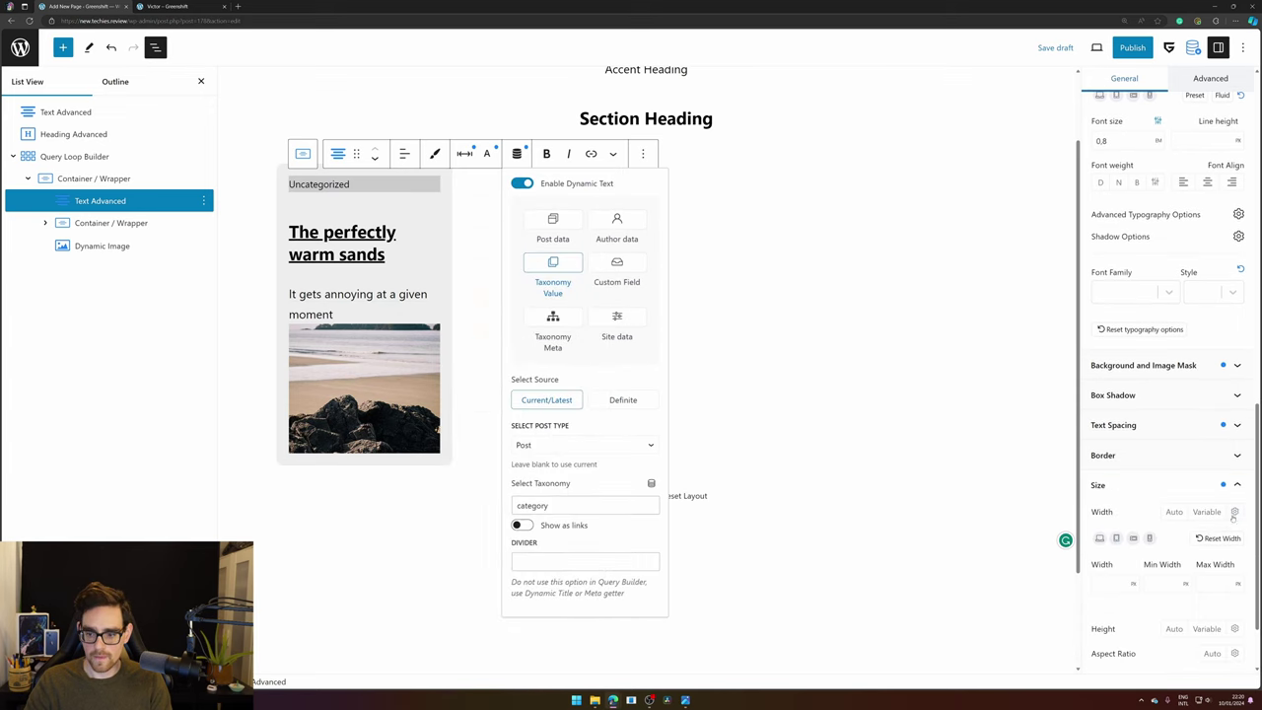
left_click(1106, 595)
type("max-content")
key("Return")
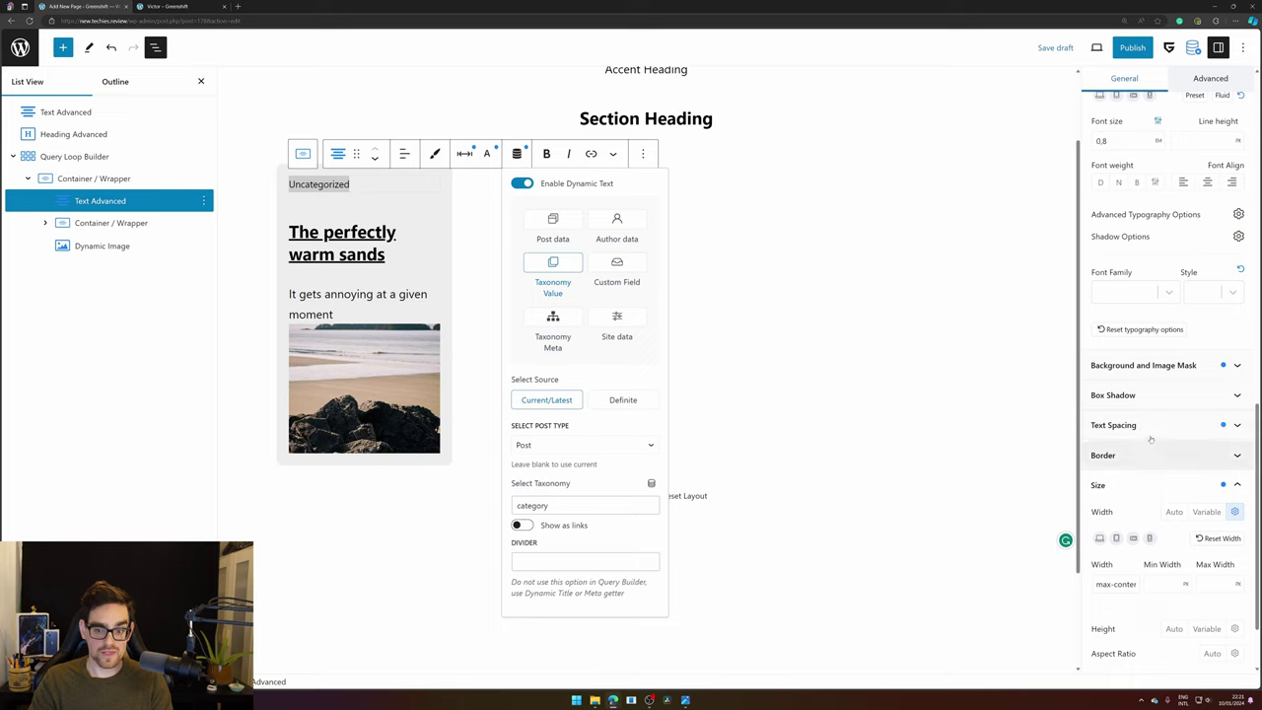
- Set the category text block's padding to 0.2 em, linked across all four sides
left_click(1156, 440)
scroll(1158, 439, "down", 2)
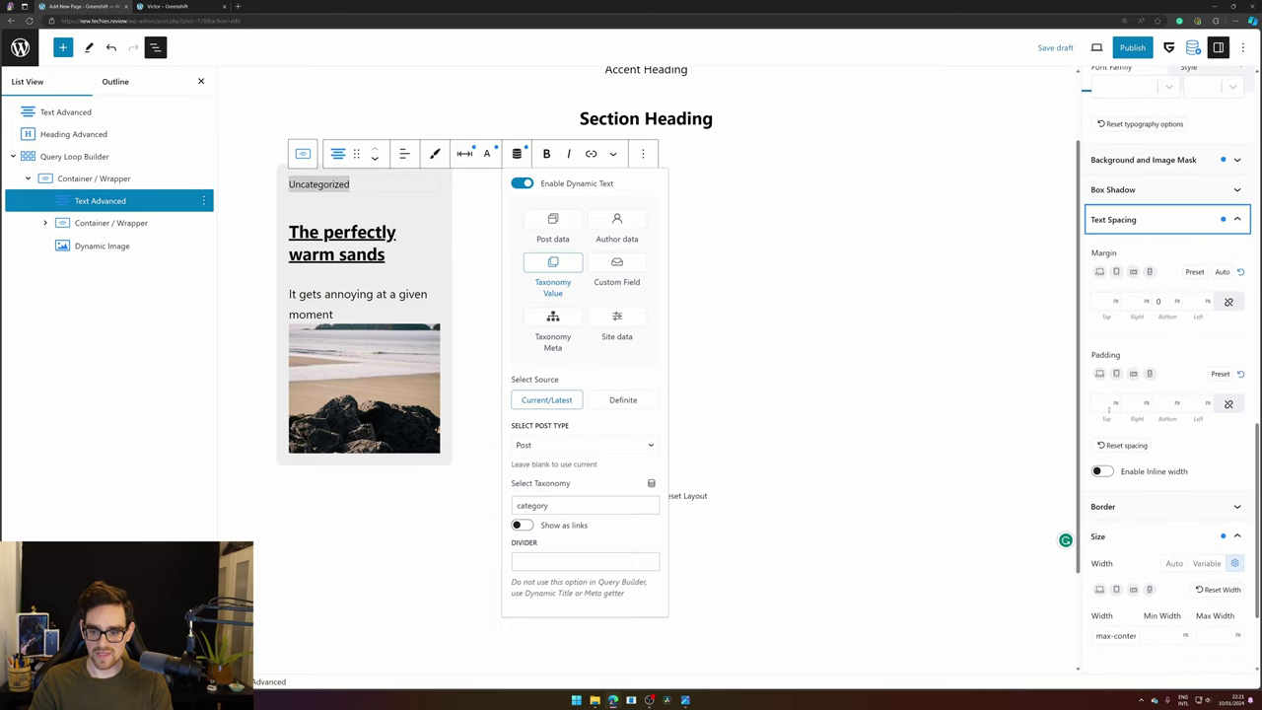
left_click(1115, 404)
left_click(1114, 432)
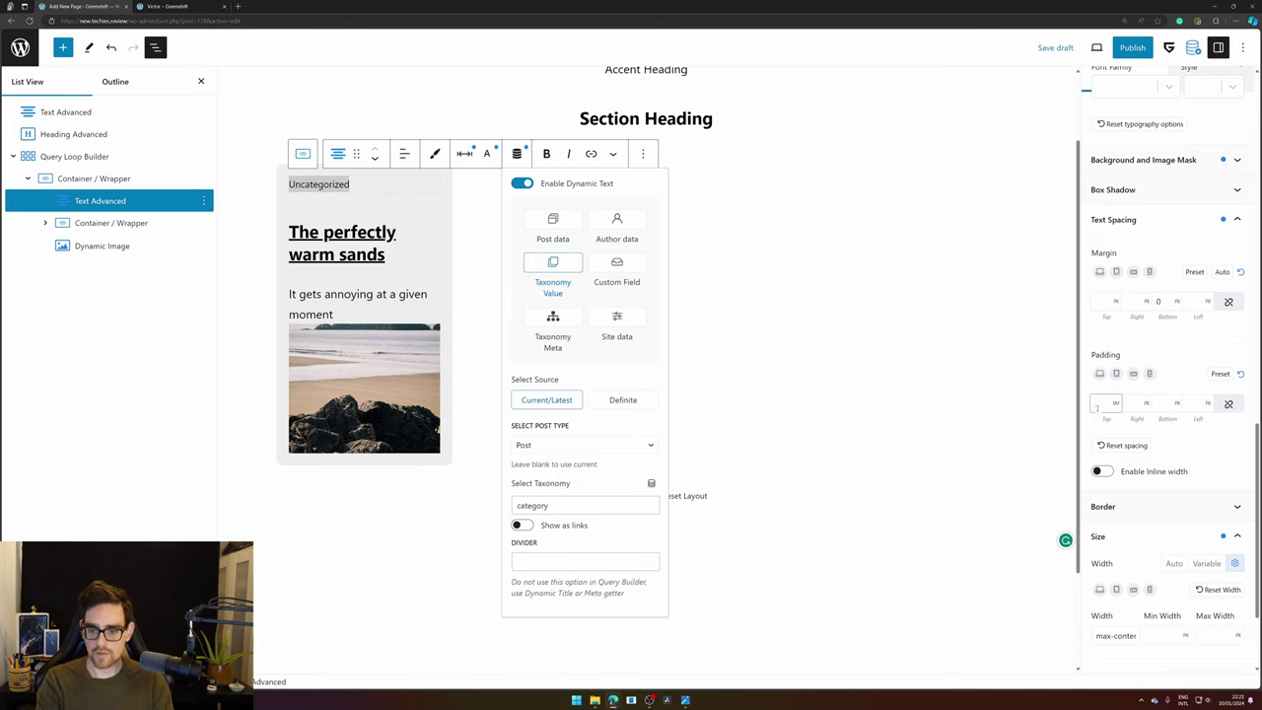
type("1")
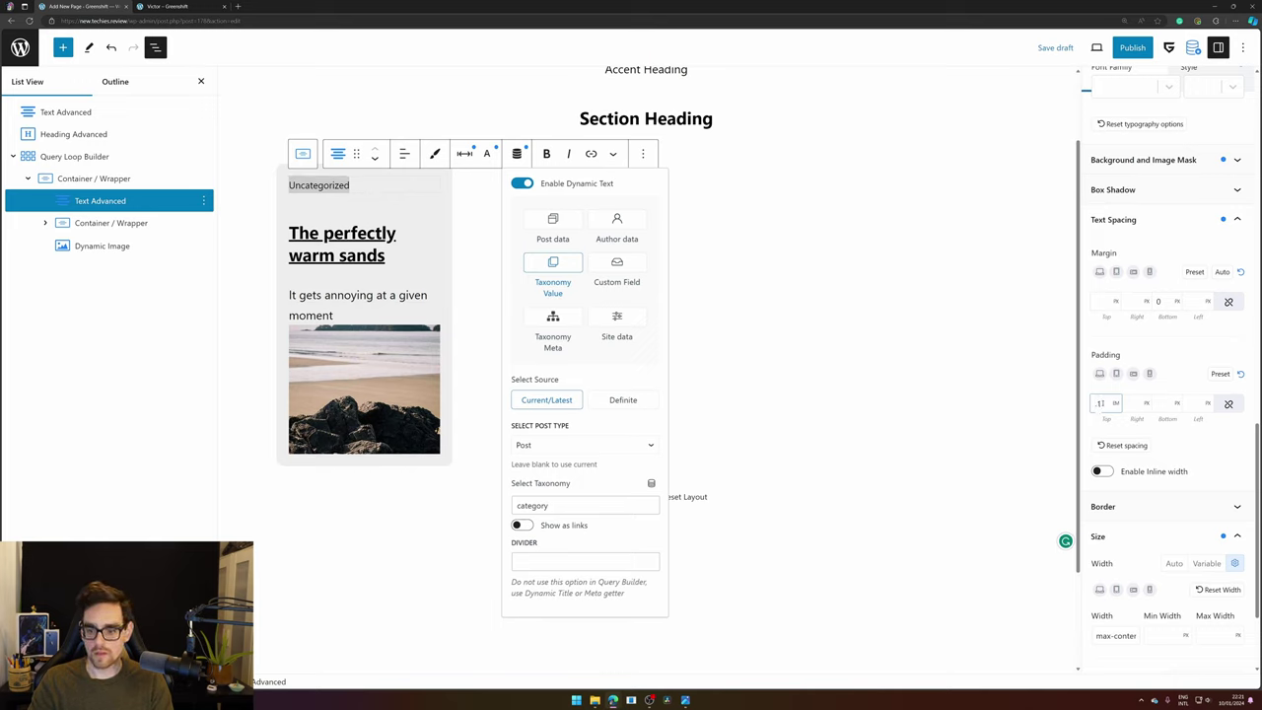
double_click(1098, 403)
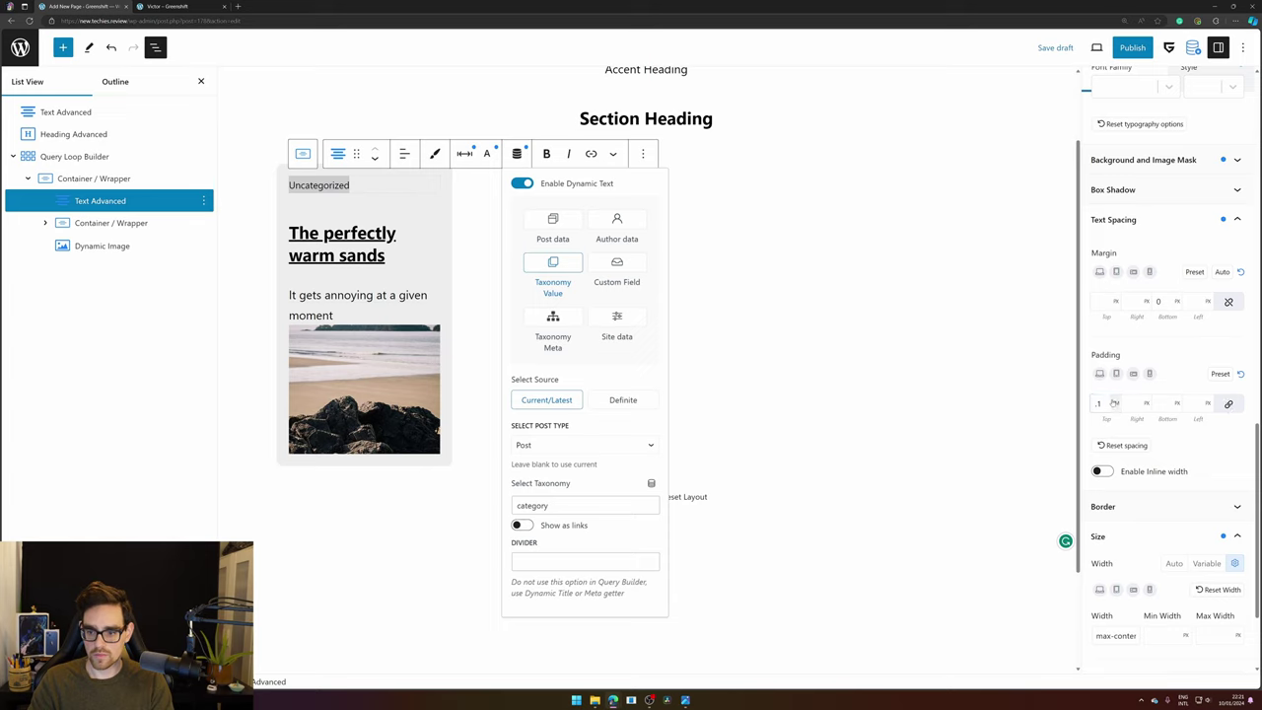
type(".1")
key("BackSpace")
type("2")
left_click(1228, 403)
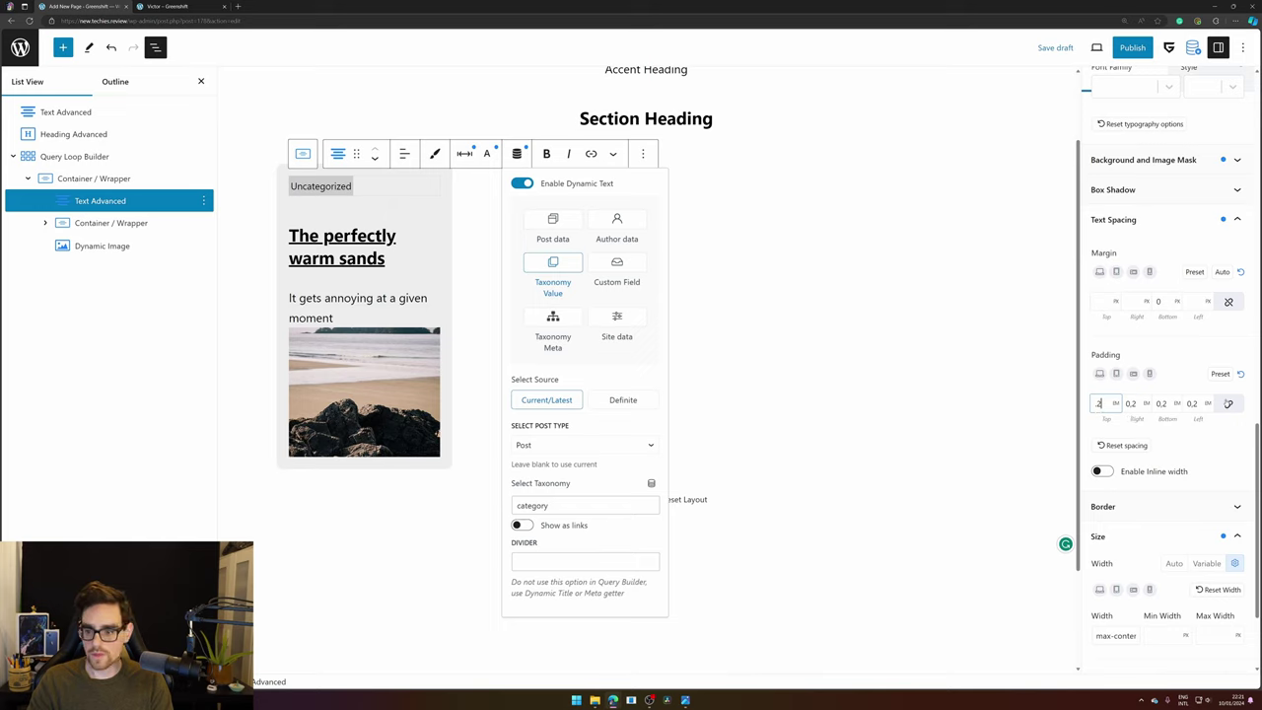
- Change the category label's right and left padding to 0.4 em each
left_click(1130, 404)
key("BackSpace")
type("4")
left_click(1193, 403)
key("BackSpace")
type("4")
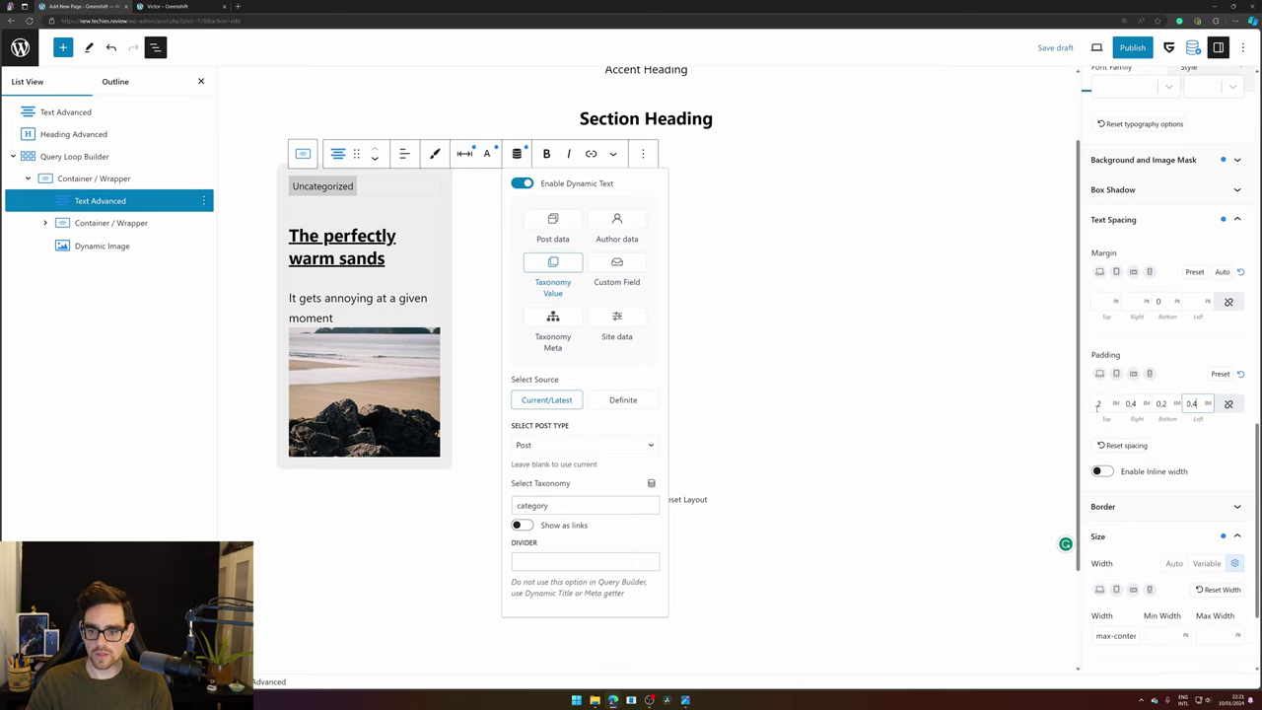
- Set the category text block's border radius to 0.2 em on all four corners
scroll(1169, 359, "up", 2)
scroll(1134, 394, "down", 5)
left_click(1134, 363)
left_click(1115, 454)
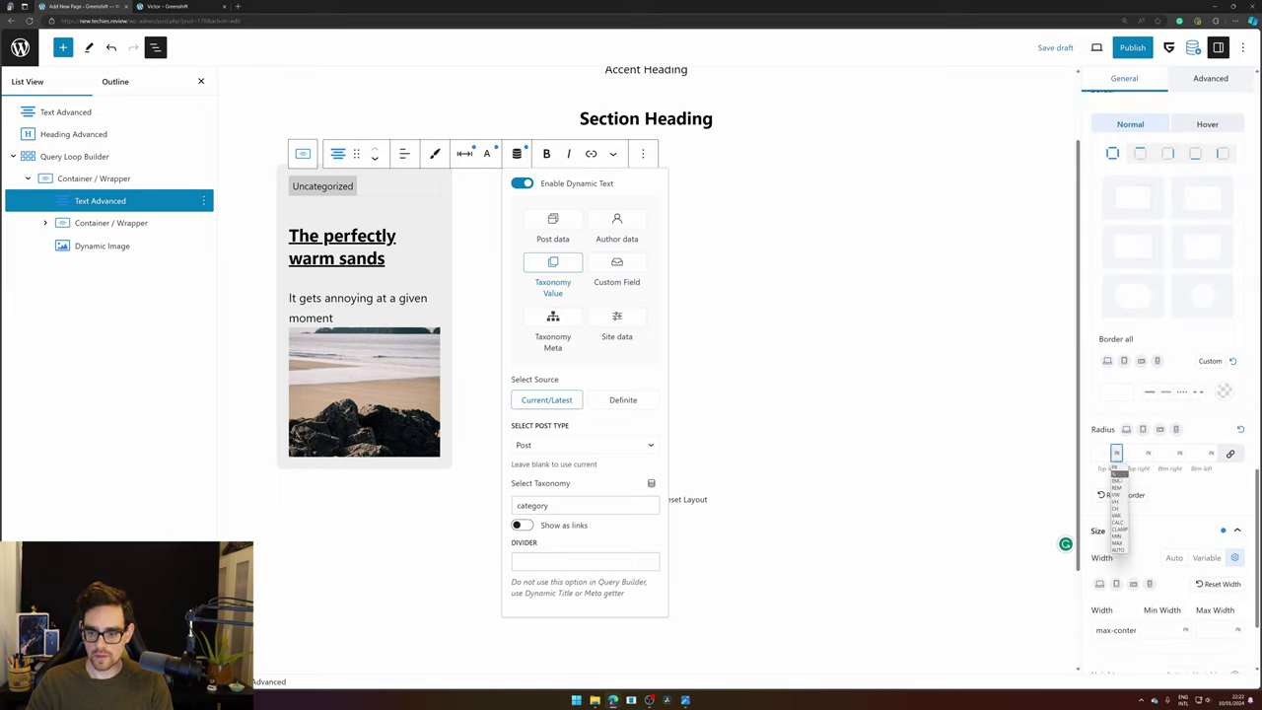
left_click(1118, 476)
left_click(1103, 454)
type("0.1")
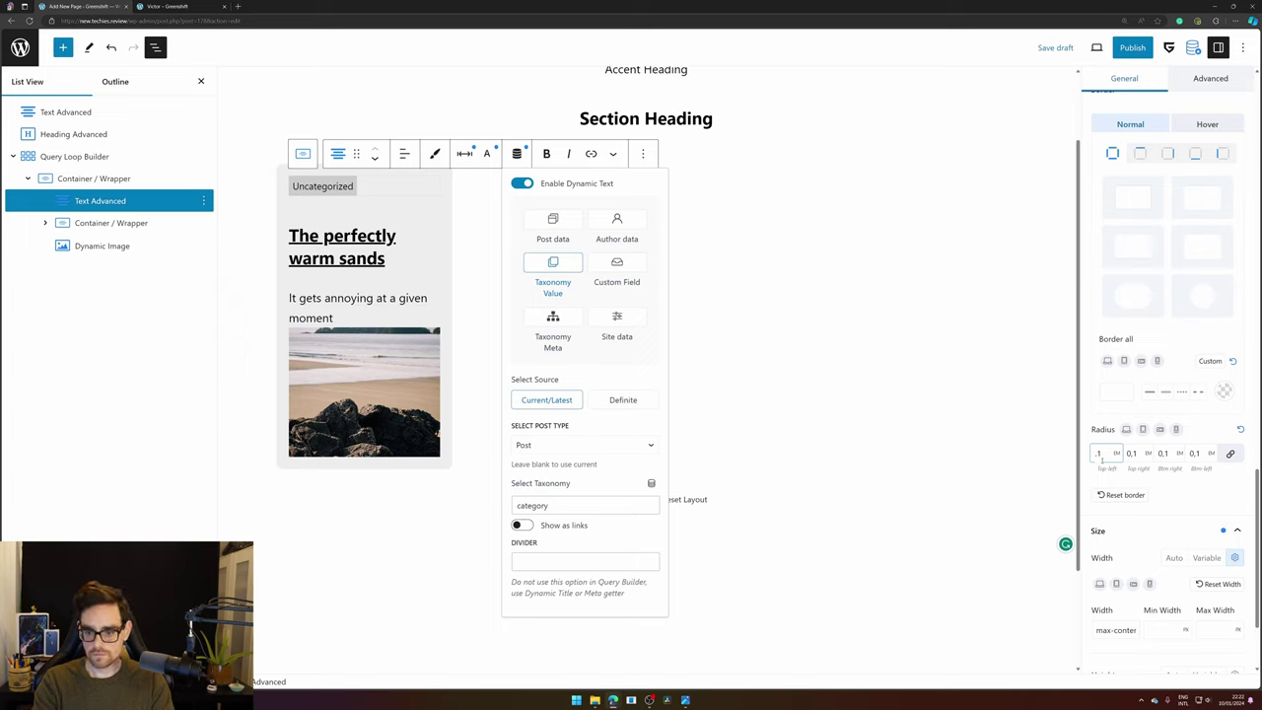
key("BackSpace")
type("2")
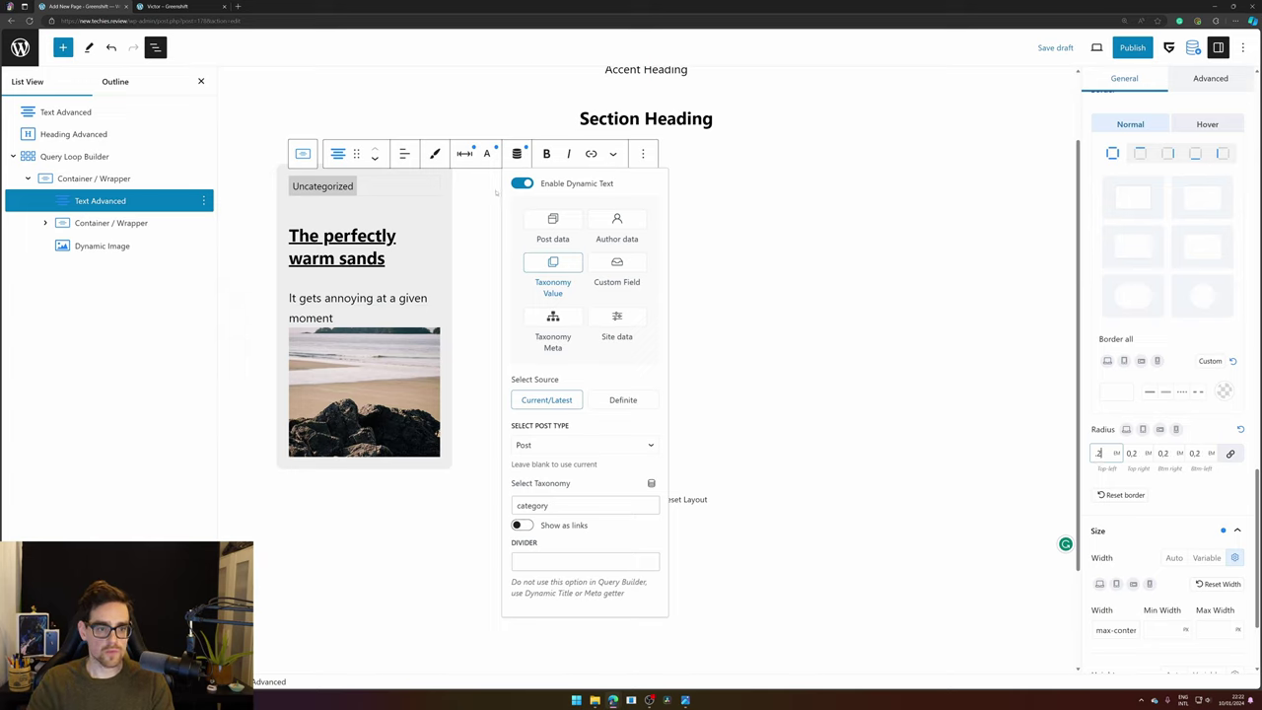
- Remove the underline from the Dynamic Title by setting its text decoration to R in the advanced typography options
left_click(360, 251)
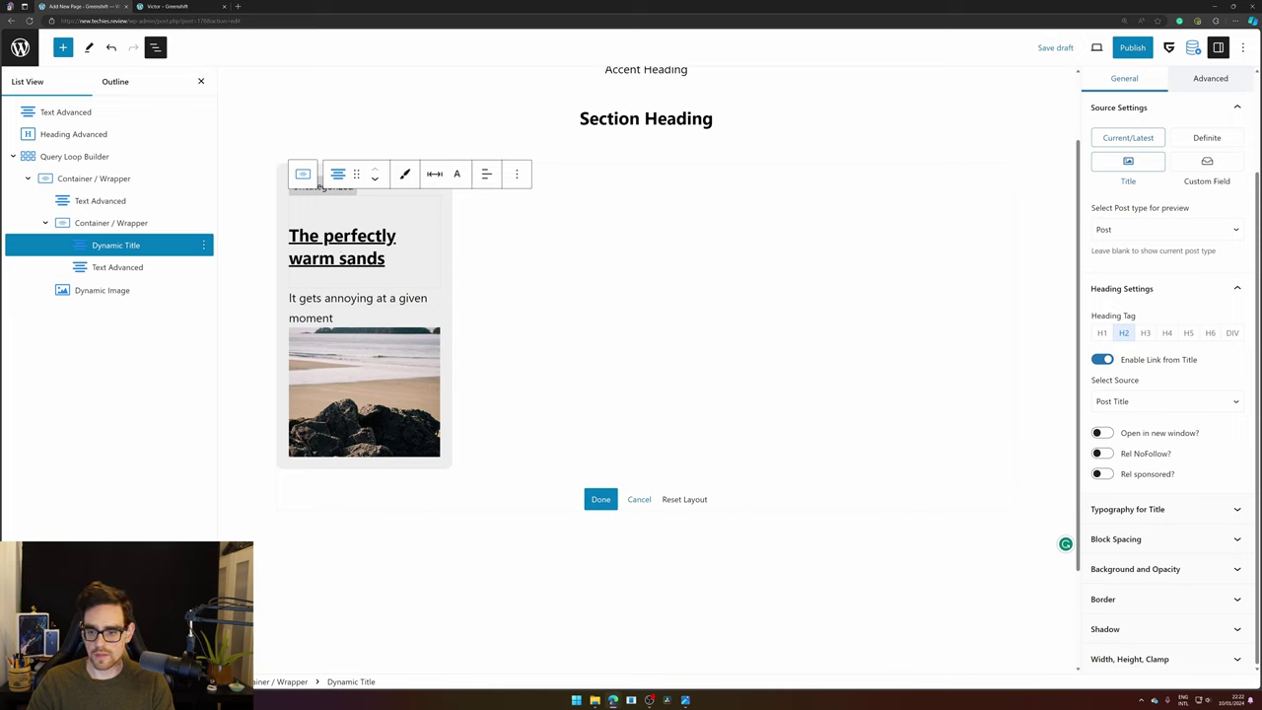
left_click(1144, 509)
scroll(1157, 192, "up", 1)
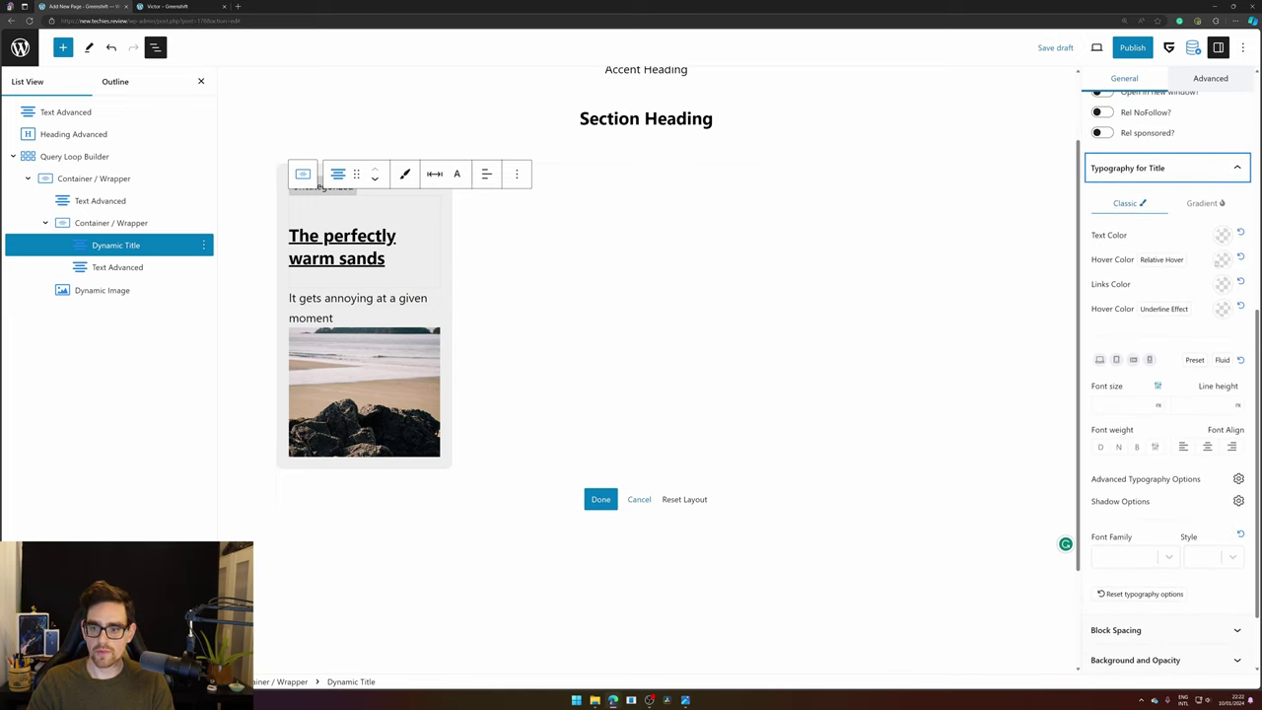
scroll(1172, 387, "down", 1)
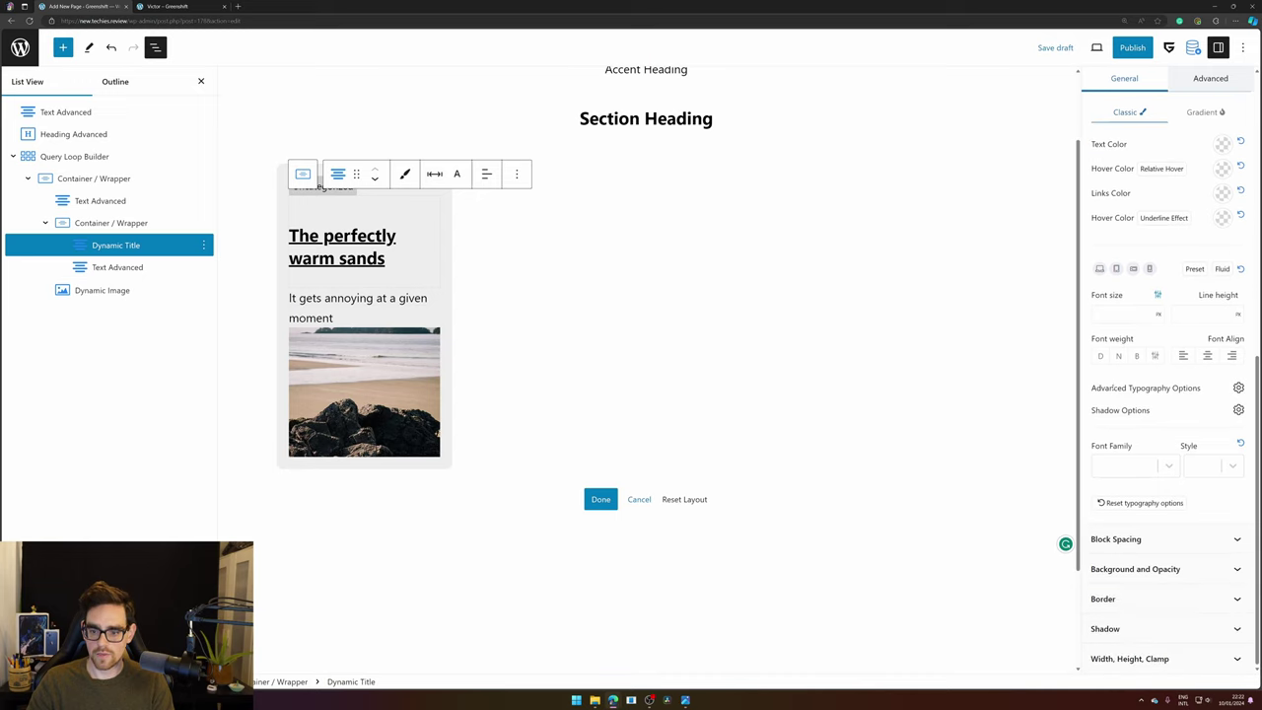
left_click(1238, 387)
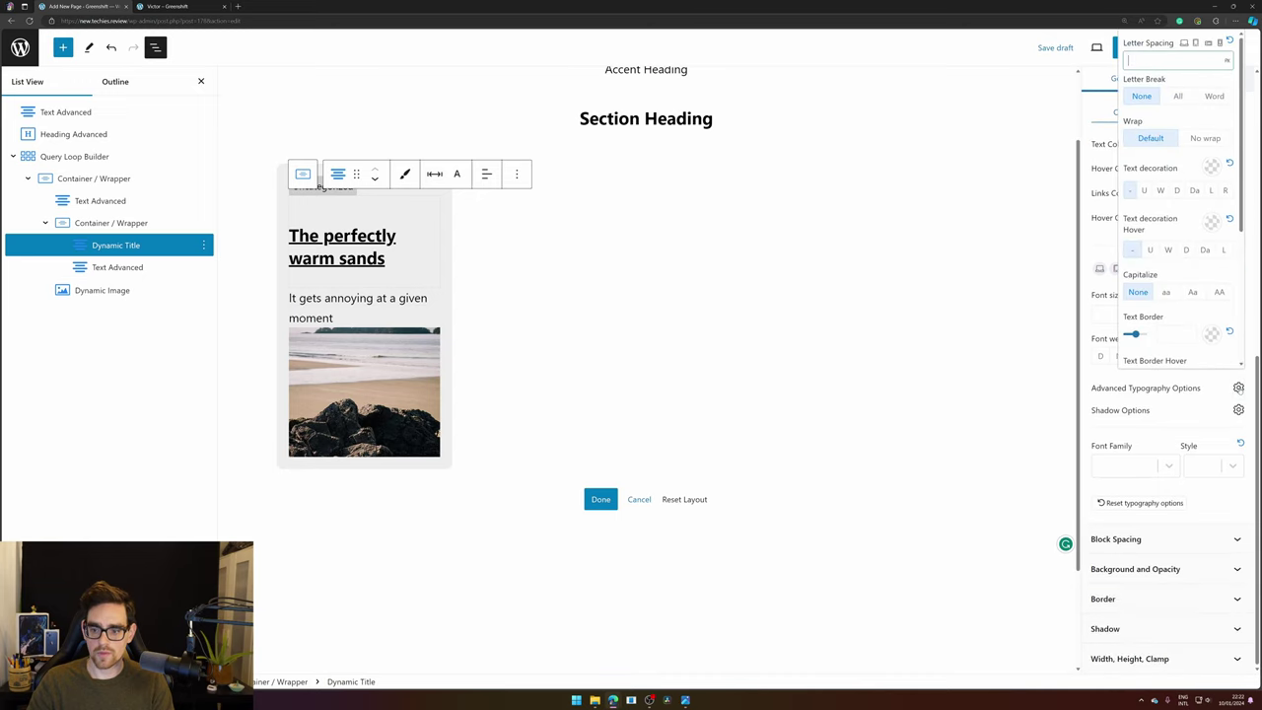
left_click(1225, 190)
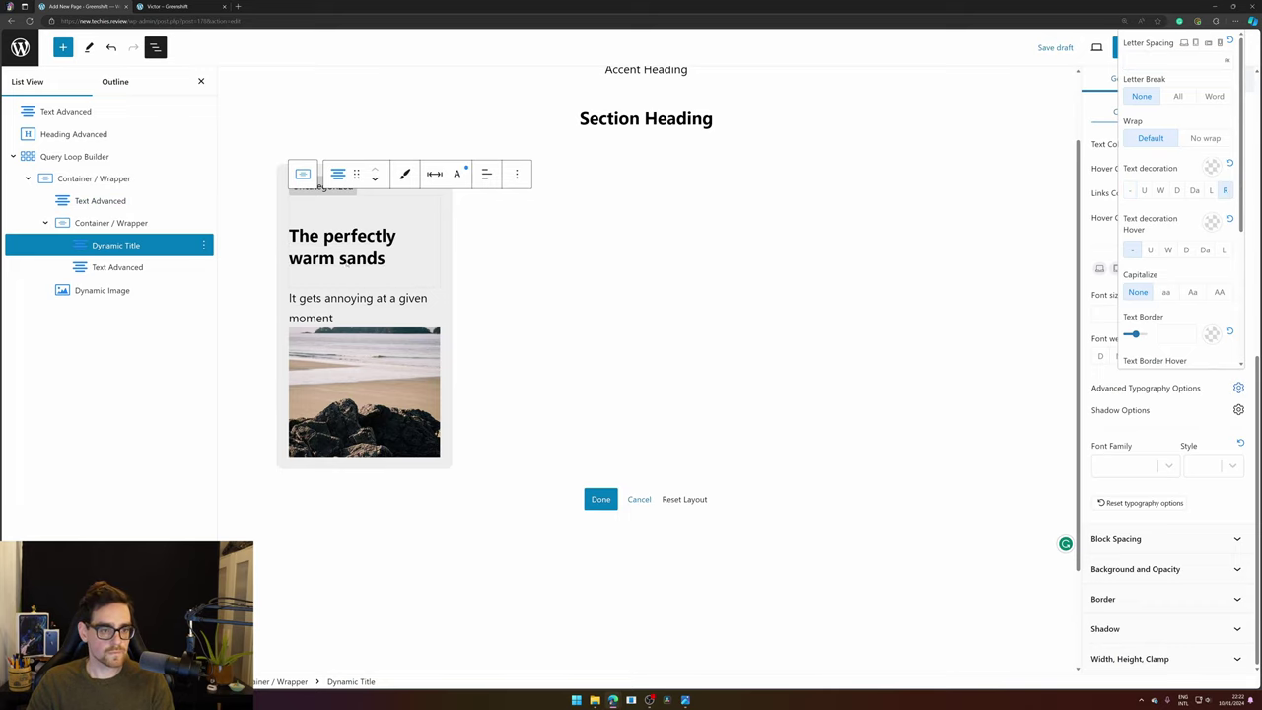
scroll(319, 186, "up", 2)
- Position the Dynamic Image absolutely with z-index 1 and 0 px offsets on all four sides, and set its height to 100%
left_click(112, 290)
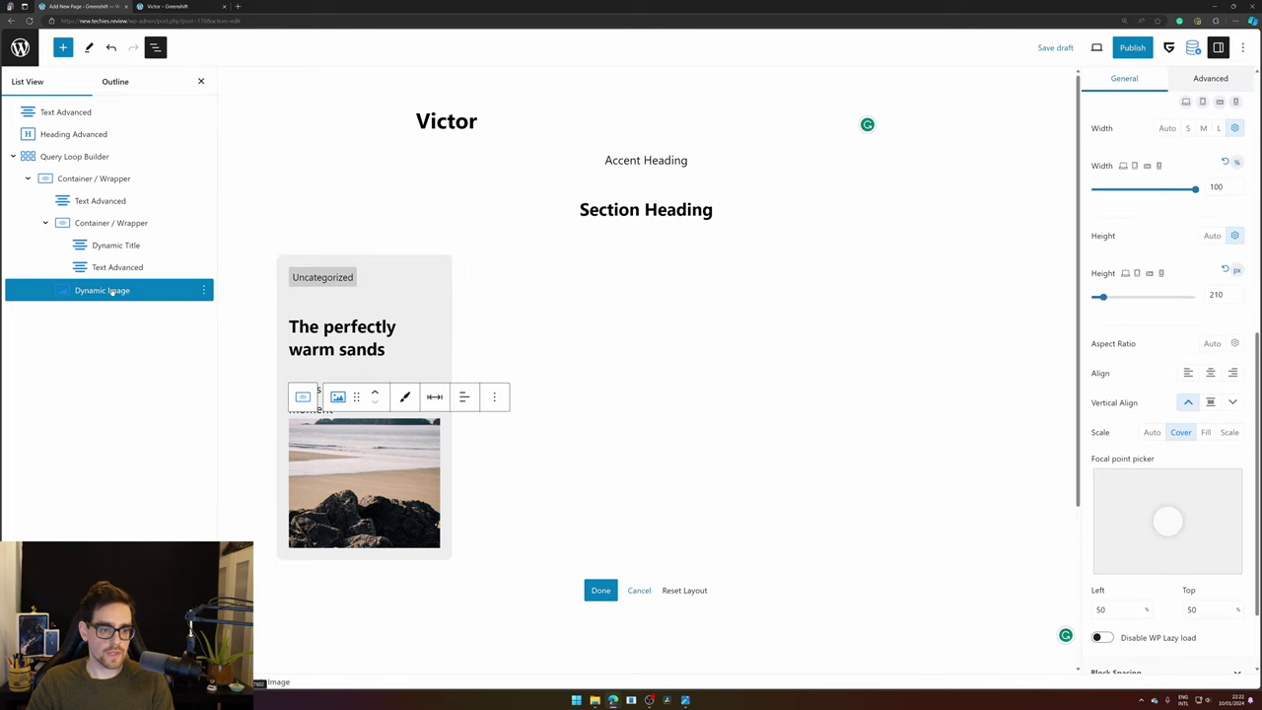
left_click(1208, 78)
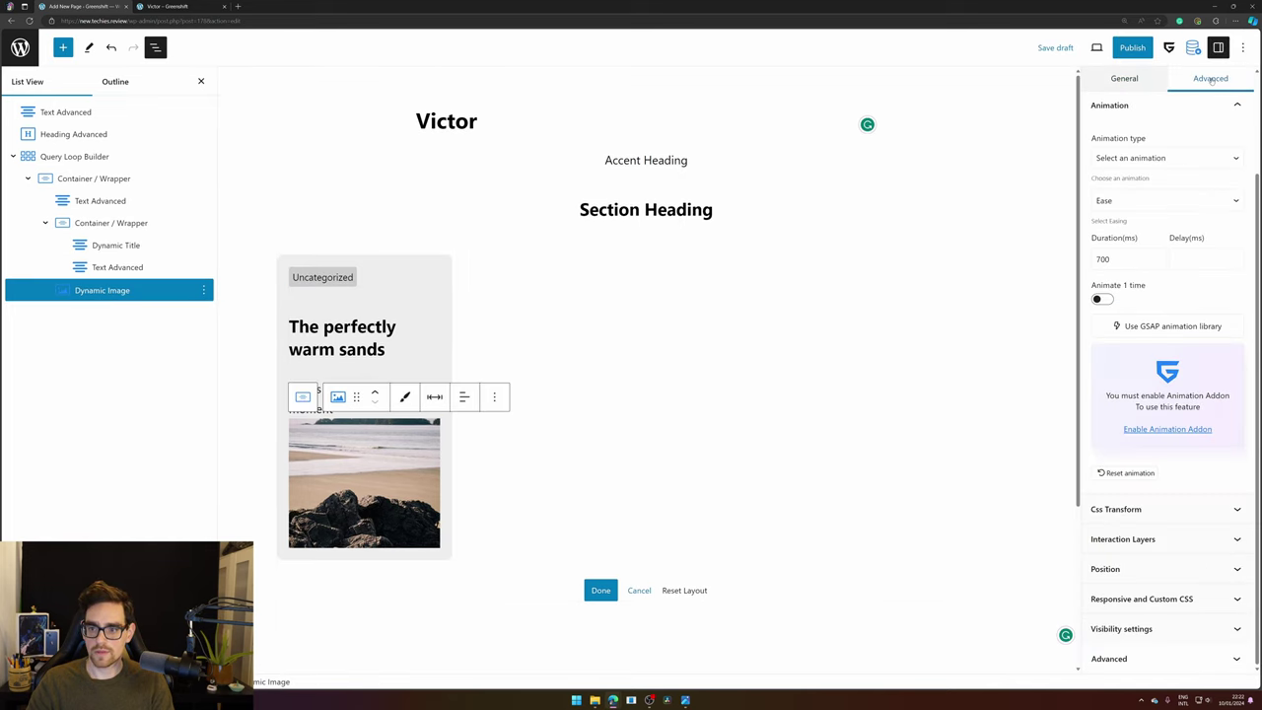
left_click(1163, 569)
left_click(1115, 290)
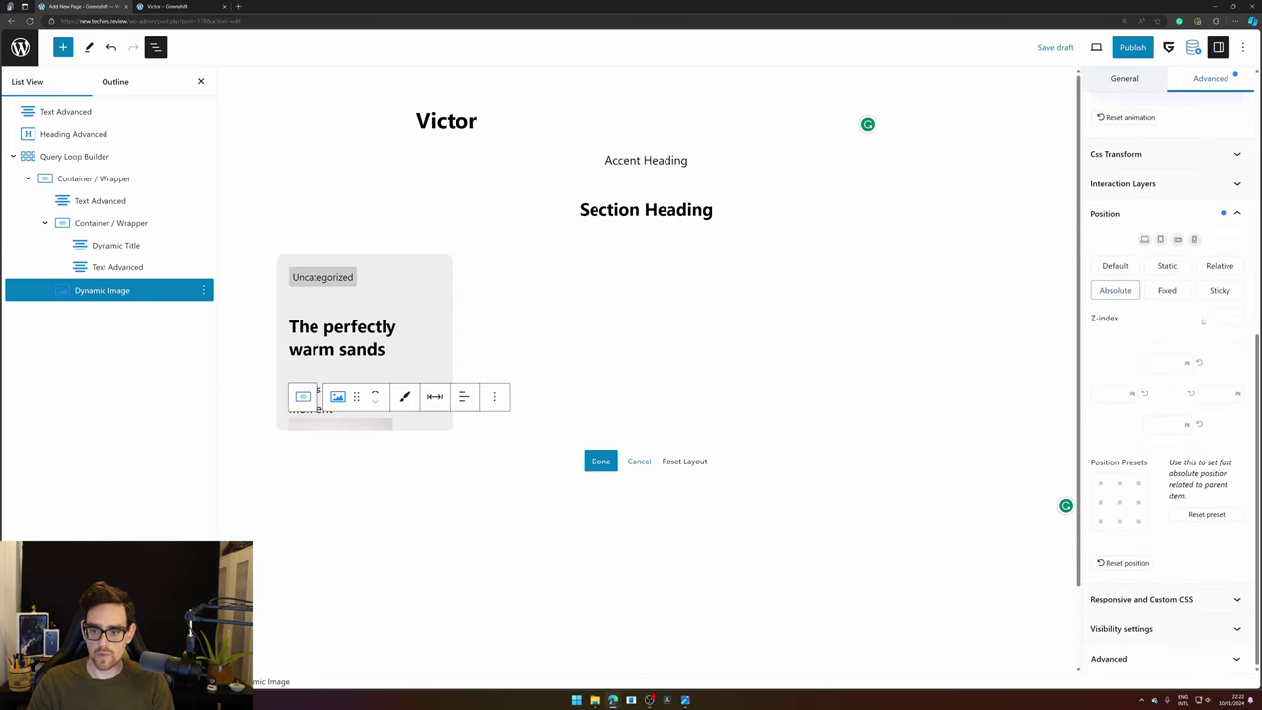
type("1")
left_click(1164, 367)
type("0")
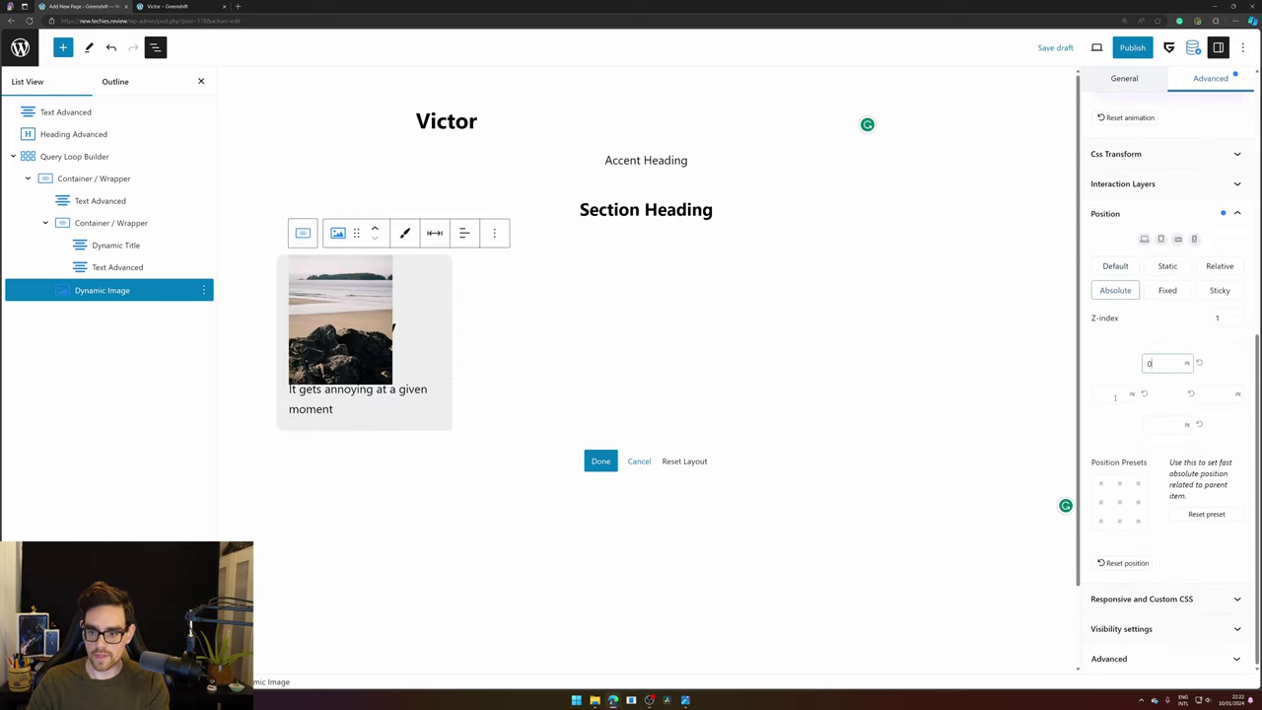
key("Tab")
type("0")
key("Tab")
type("0")
key("Tab")
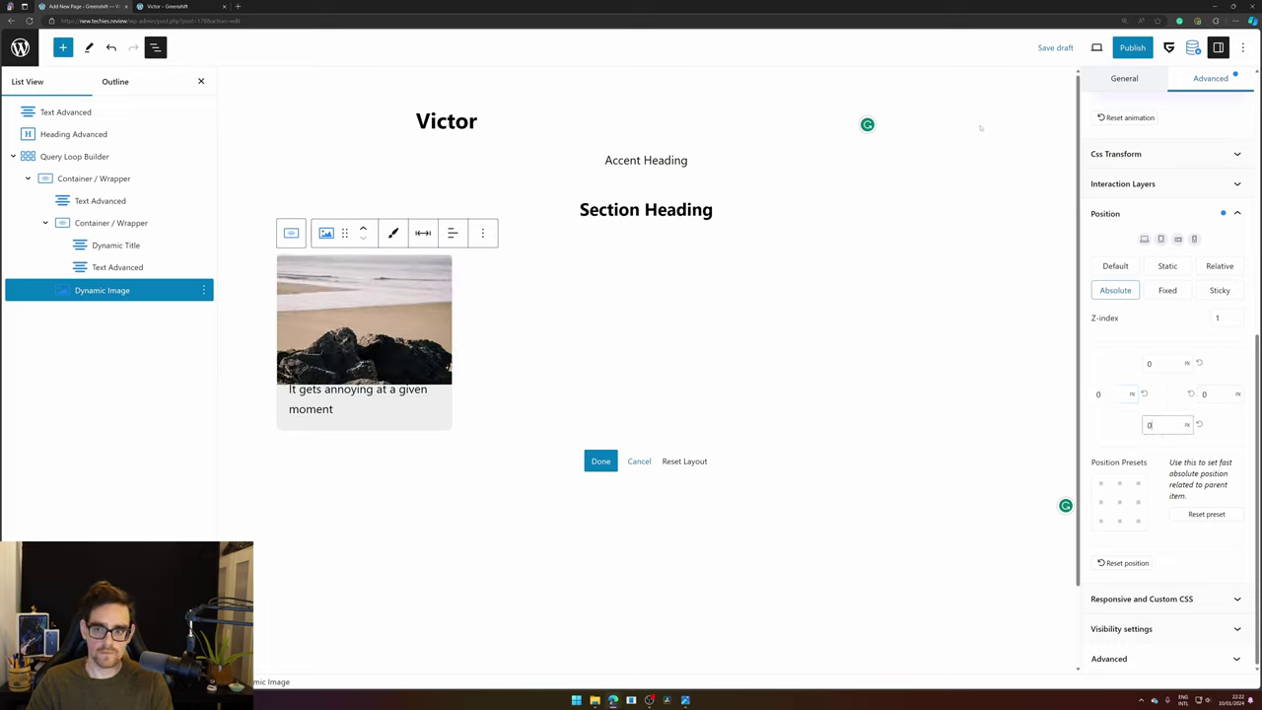
left_click(1115, 87)
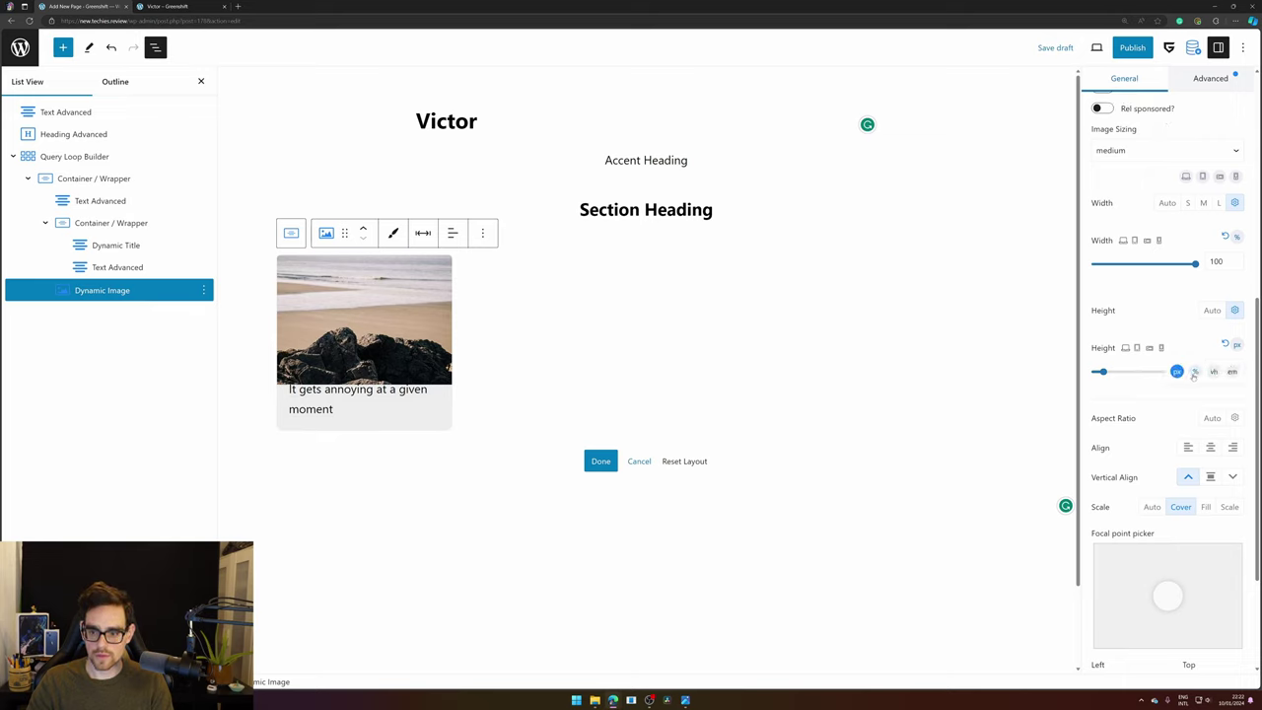
left_click(1194, 372)
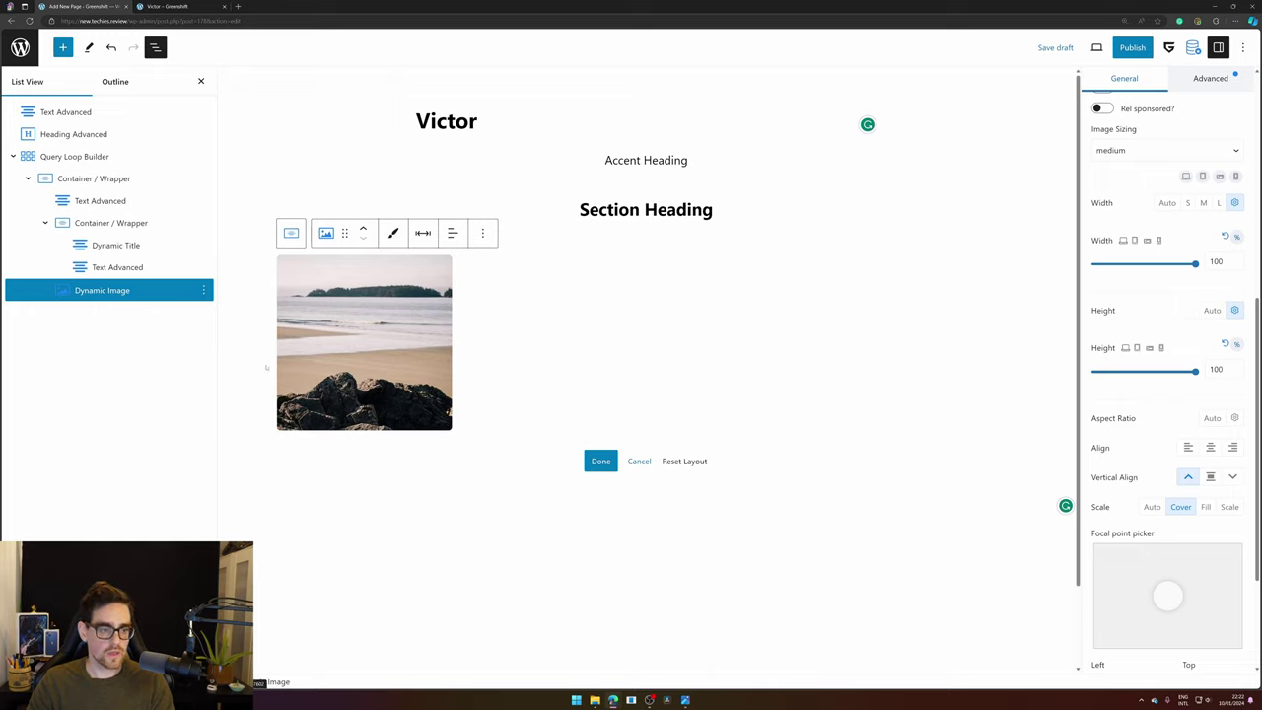
- Set the category text block's position to relative with z-index 2
left_click(99, 201)
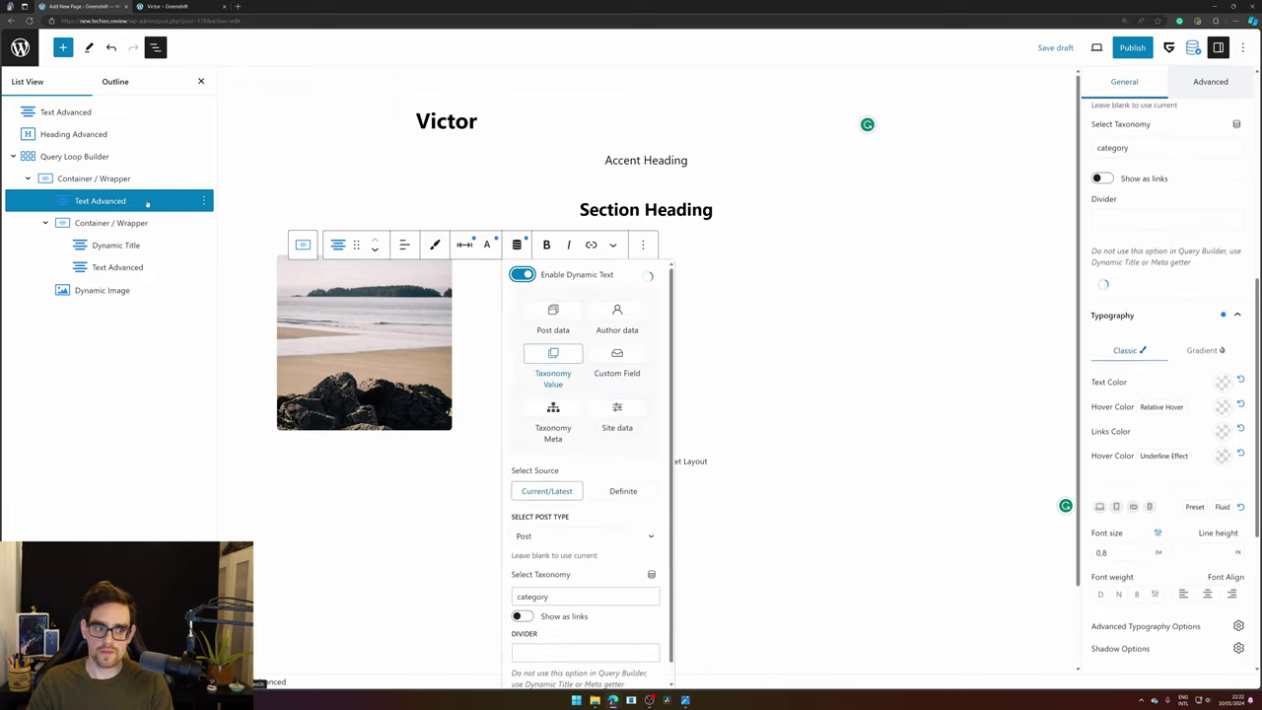
left_click(1209, 78)
left_click(1105, 538)
scroll(1163, 394, "down", 3)
left_click(1220, 236)
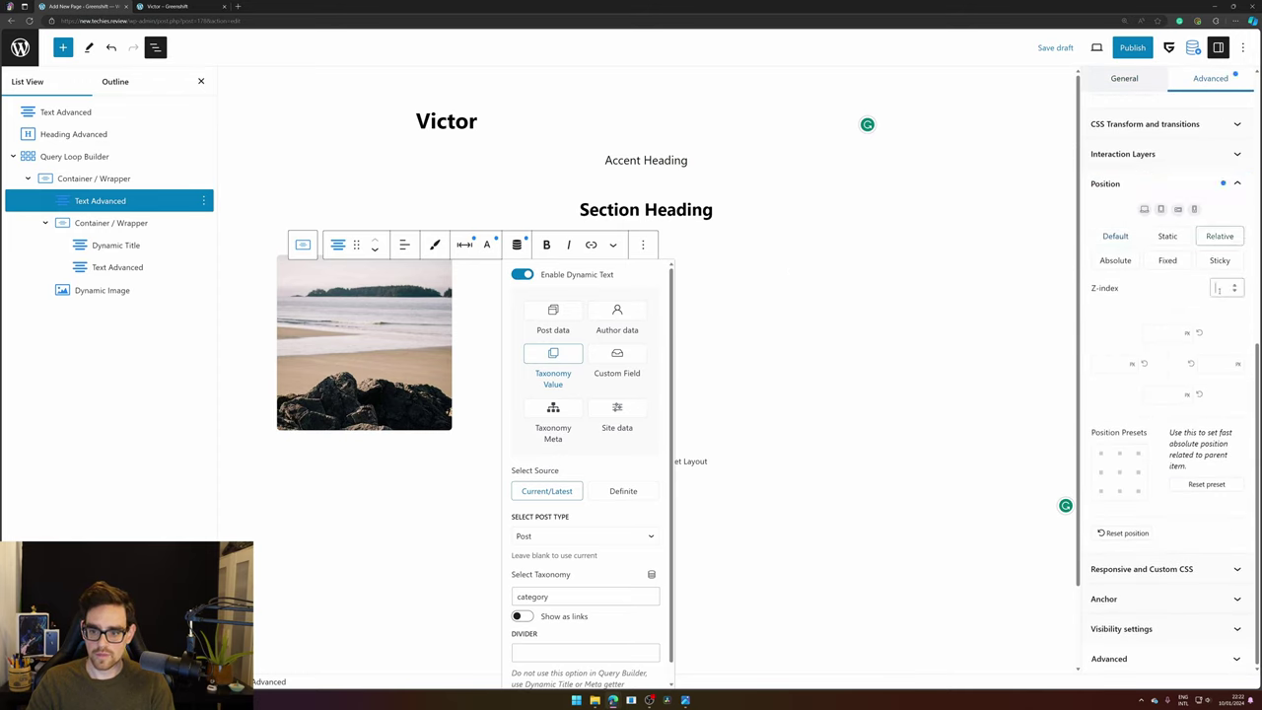
left_click(1222, 288)
type("2")
- Set the position of the inner container holding the title and excerpt to relative with z-index 2
left_click(115, 225)
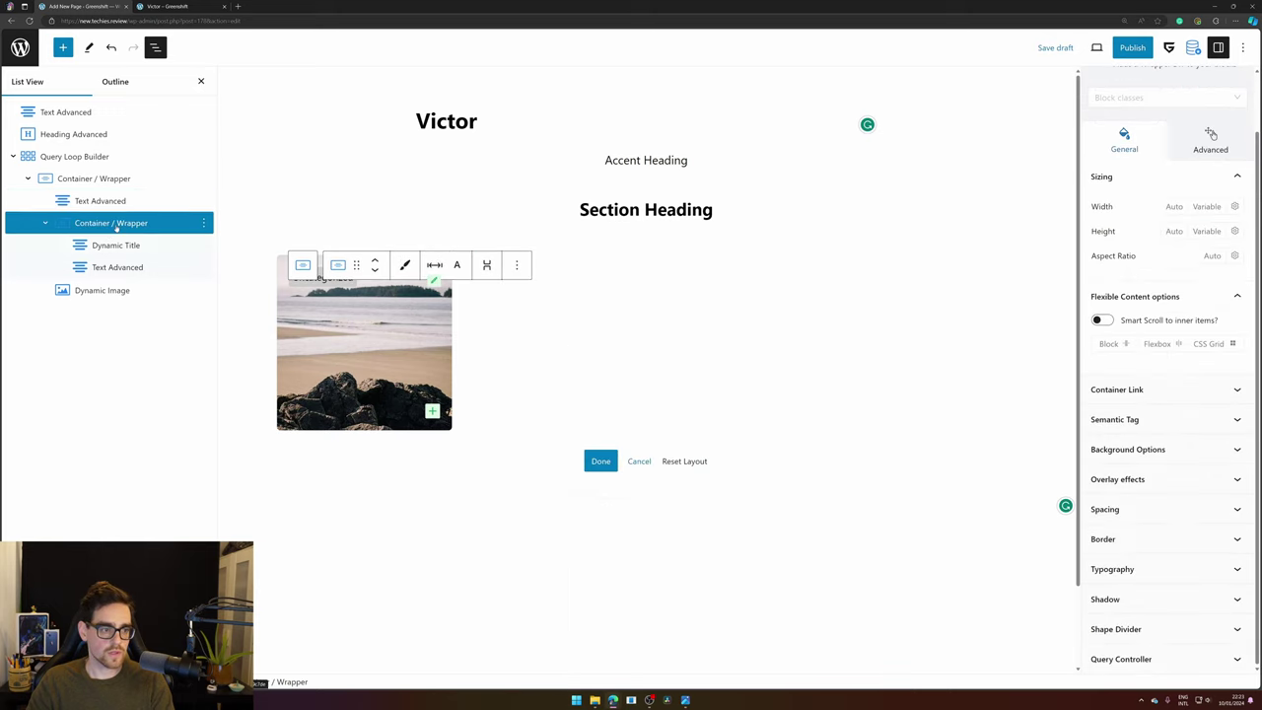
left_click(1211, 138)
scroll(1165, 493, "down", 2)
left_click(1164, 537)
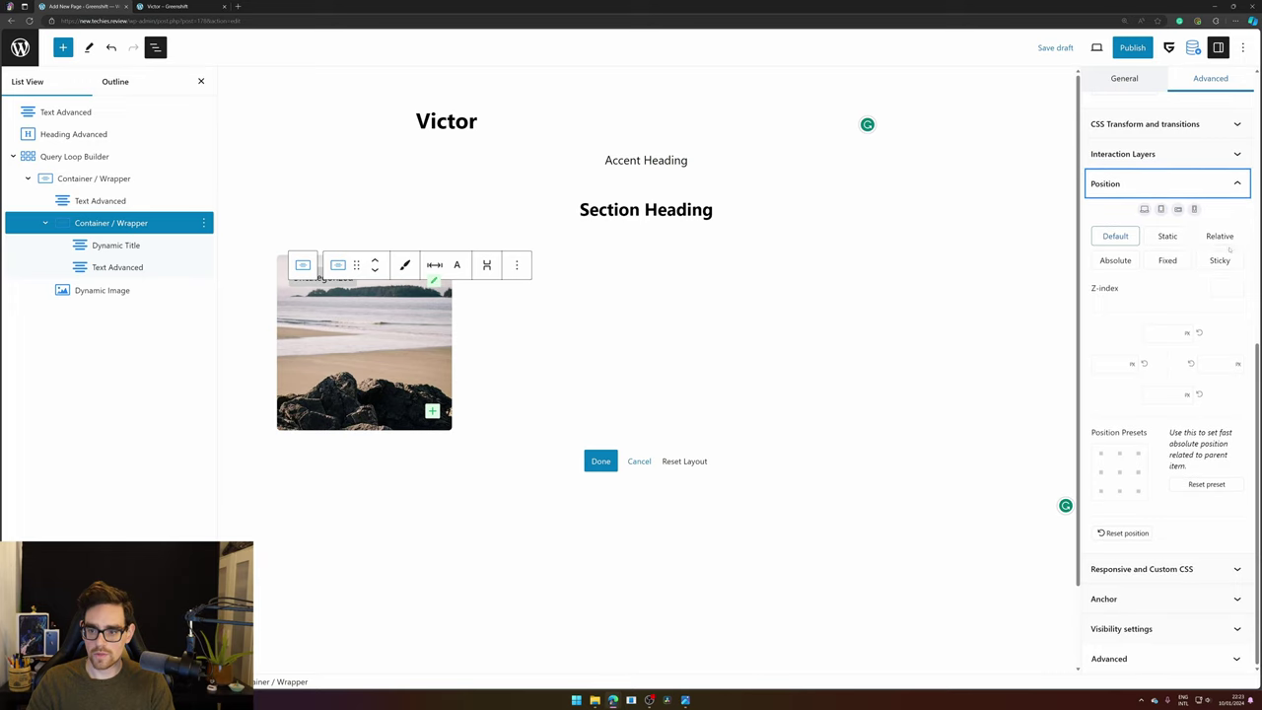
left_click(1222, 287)
type("2")
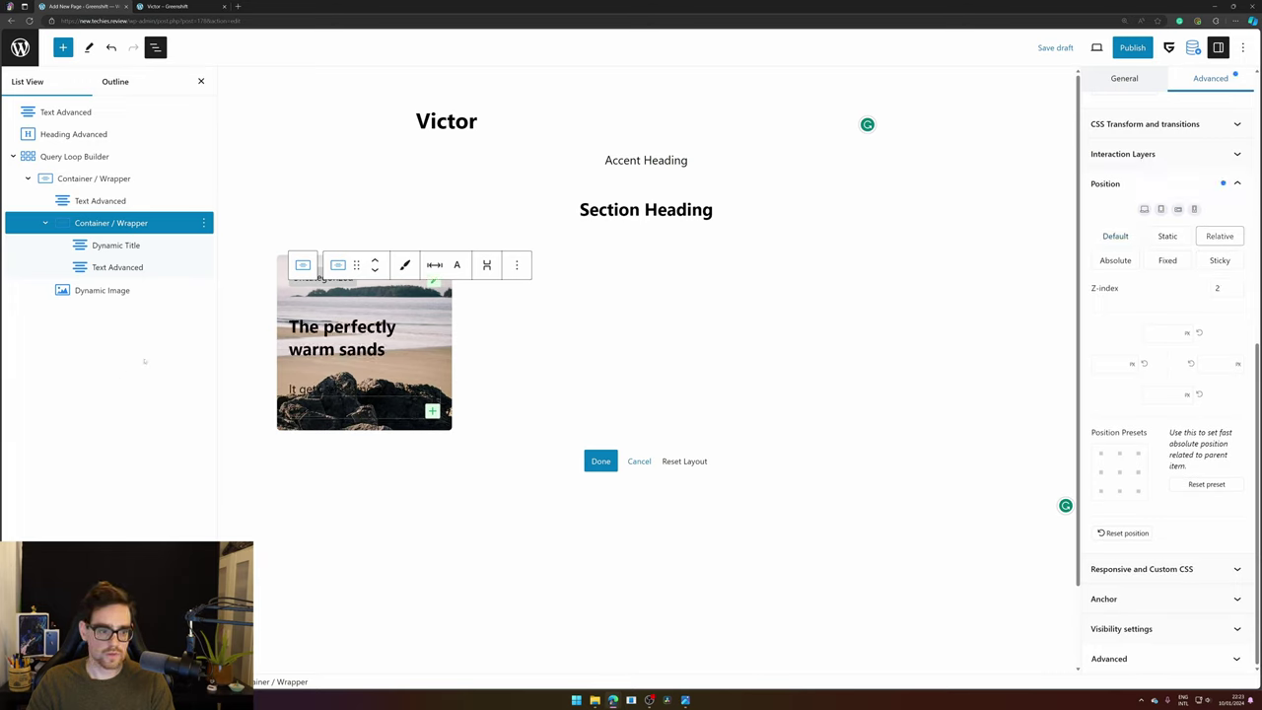
- Set the Dynamic Image's default-state opacity to 0 in its CSS transform options
left_click(149, 290)
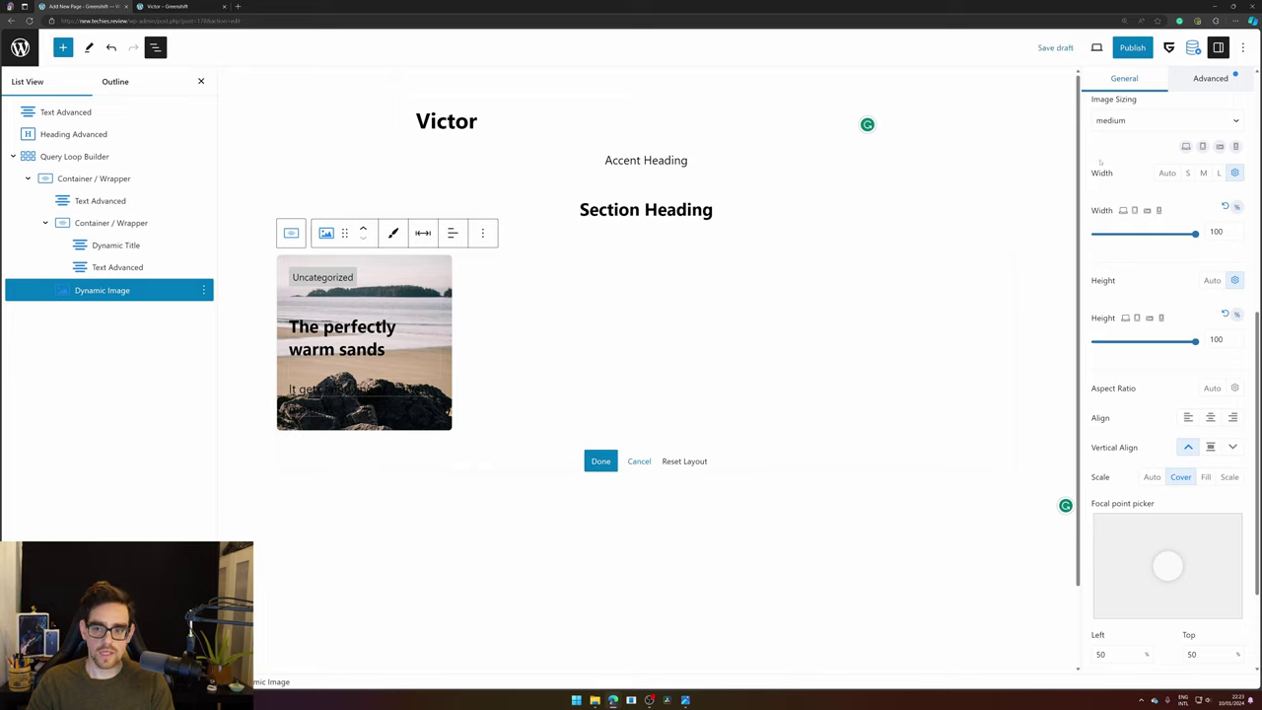
left_click(1205, 78)
scroll(1207, 147, "up", 3)
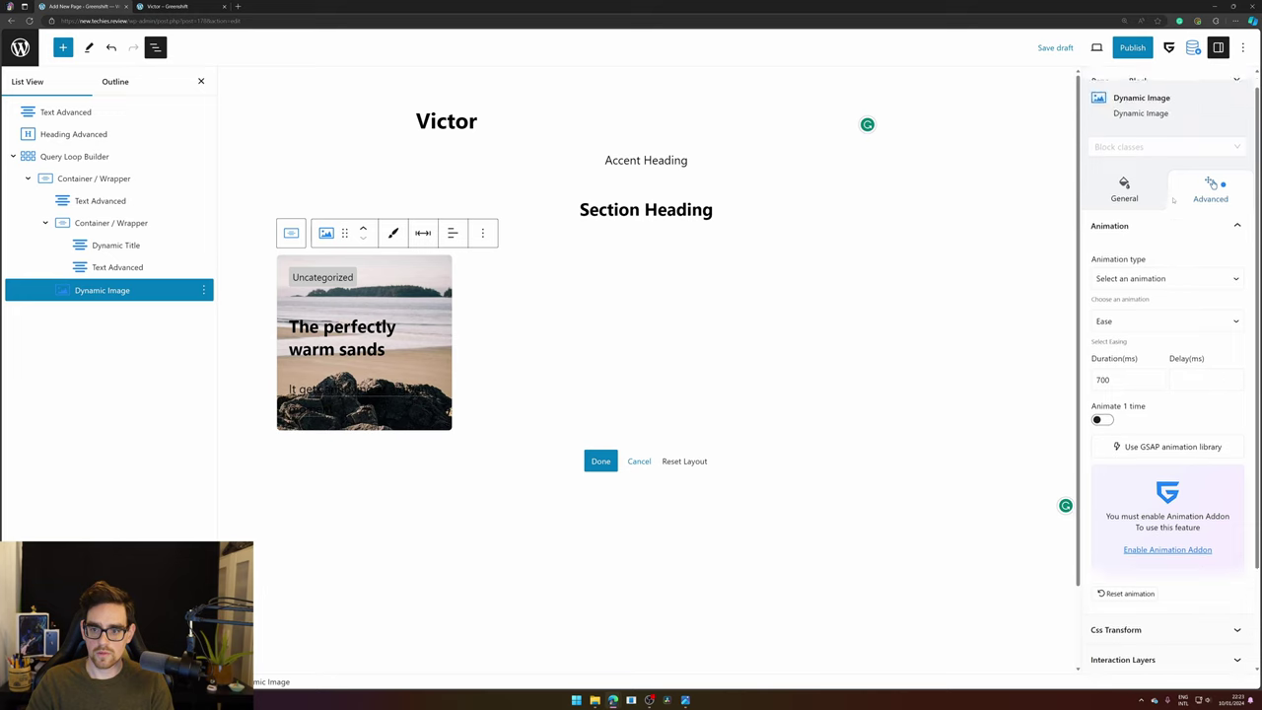
scroll(1212, 200, "down", 3)
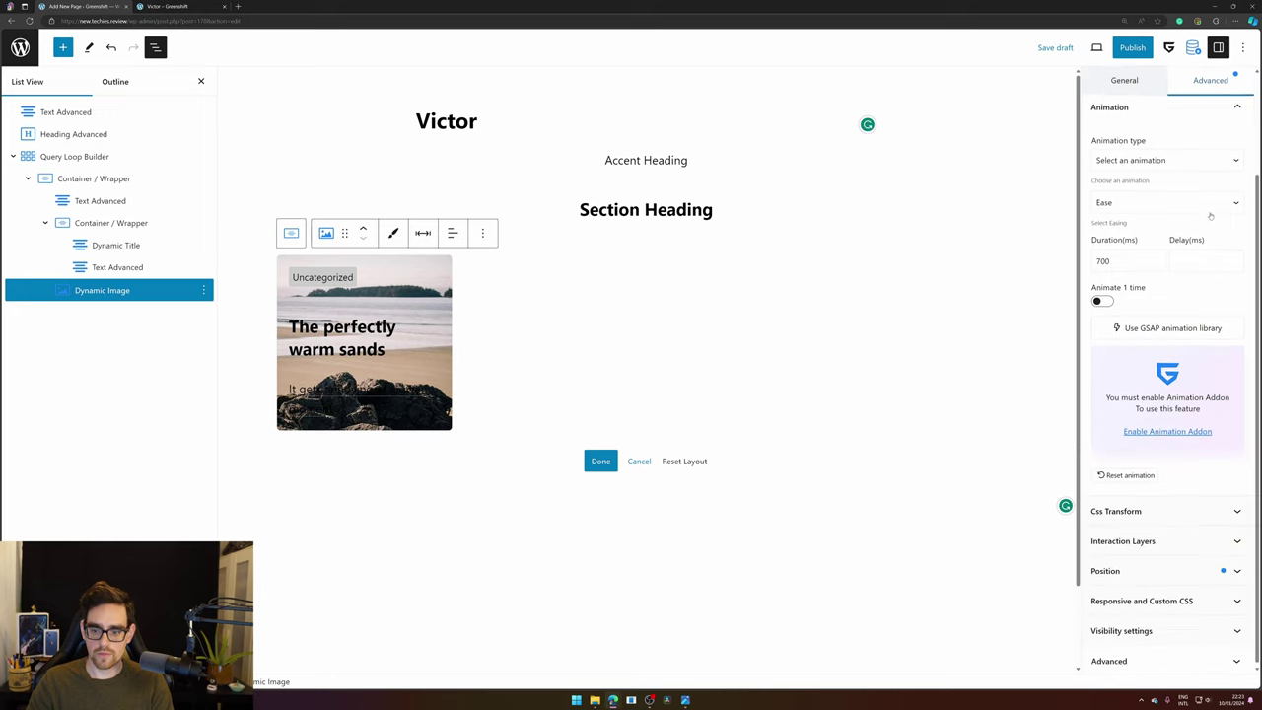
left_click(1132, 507)
scroll(1131, 505, "down", 5)
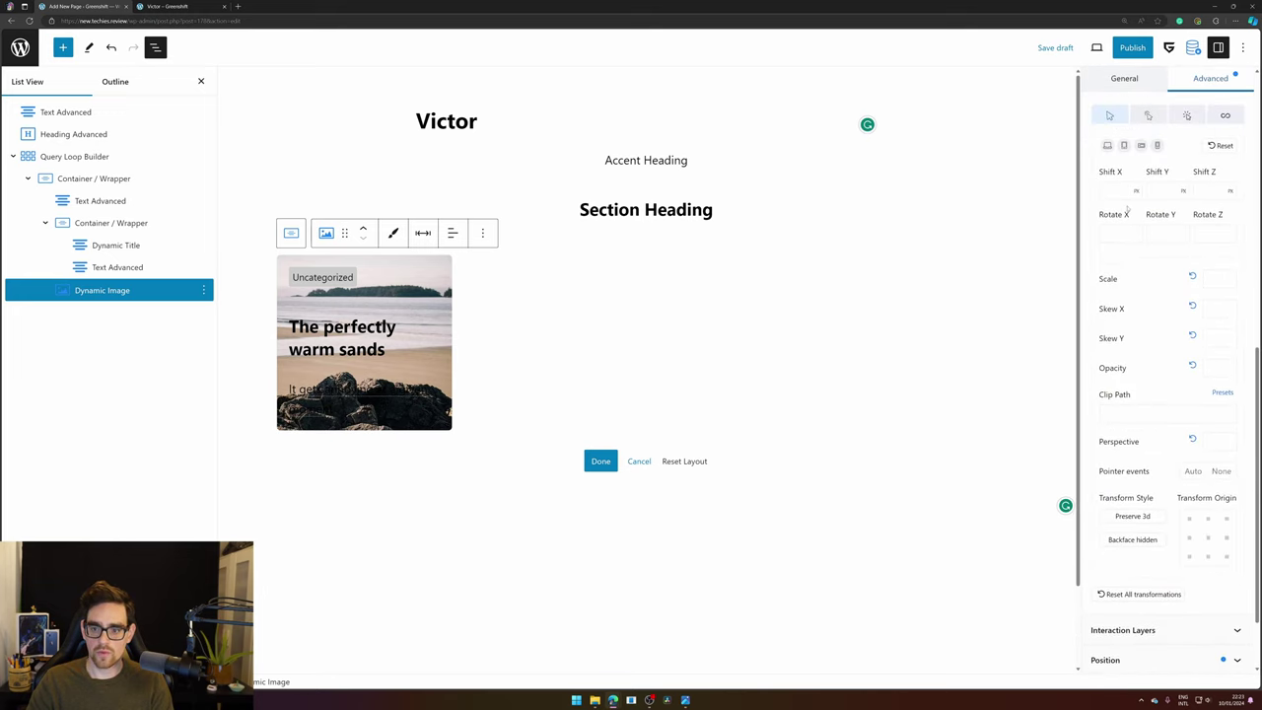
left_click(1223, 369)
type("0")
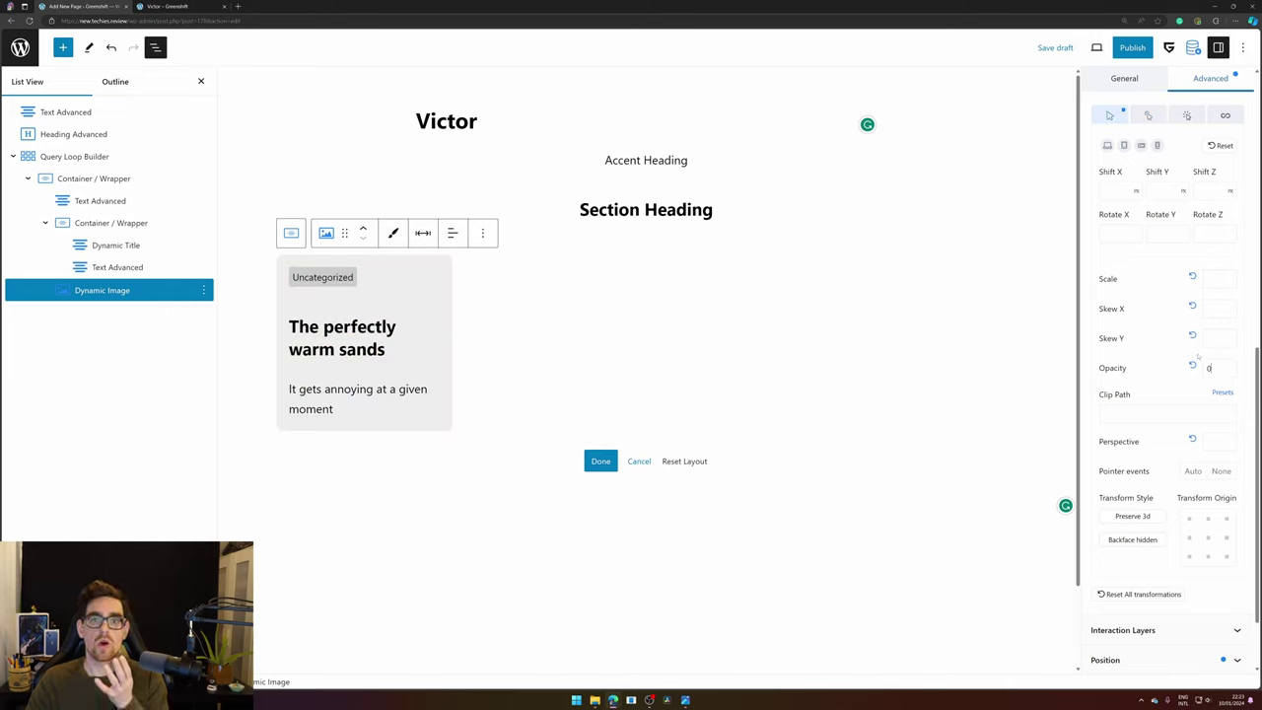
- Set the Dynamic Image's hover opacity to .4, triggered by hovering its parent container through the generated parent class
left_click(1149, 117)
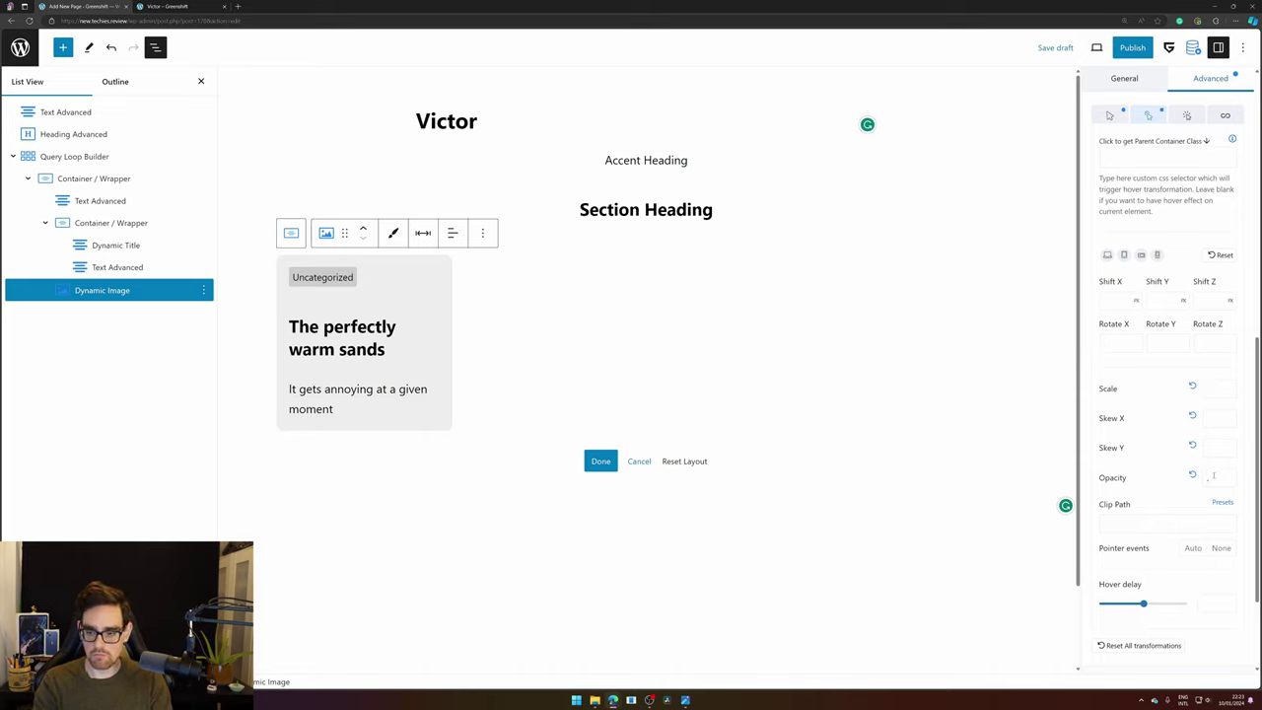
left_click(1211, 477)
type(".4")
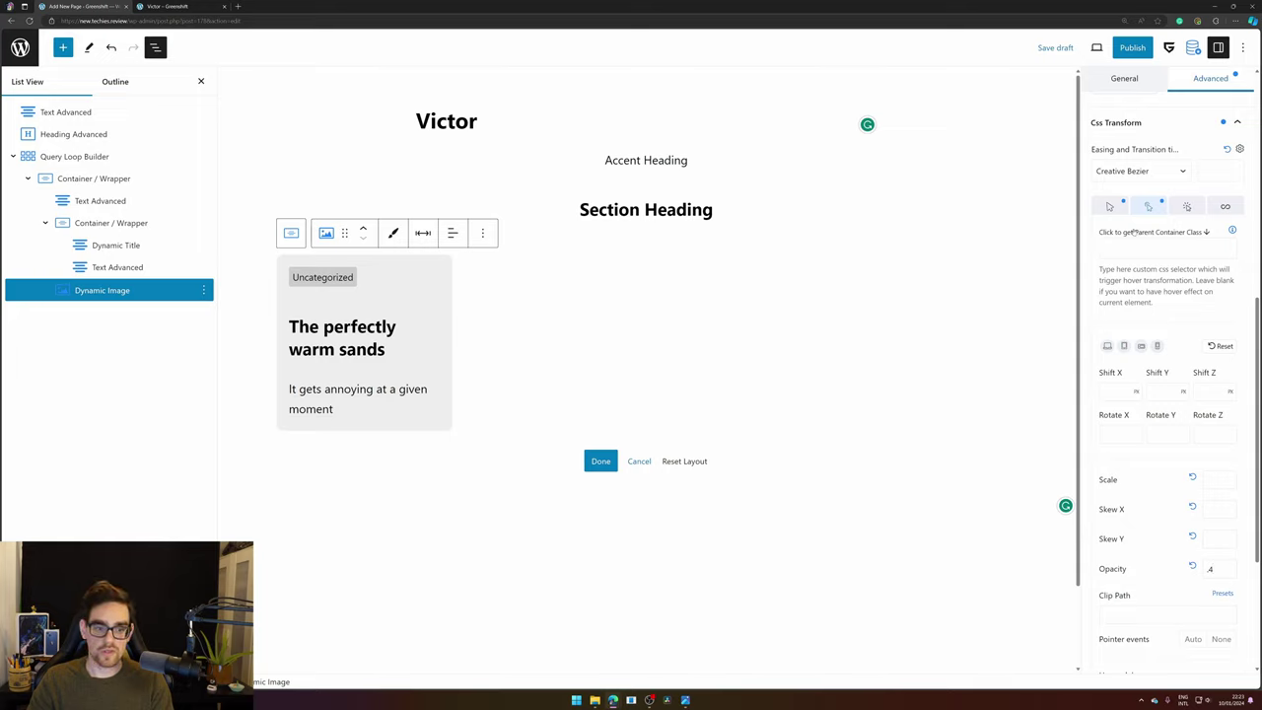
left_click(1146, 232)
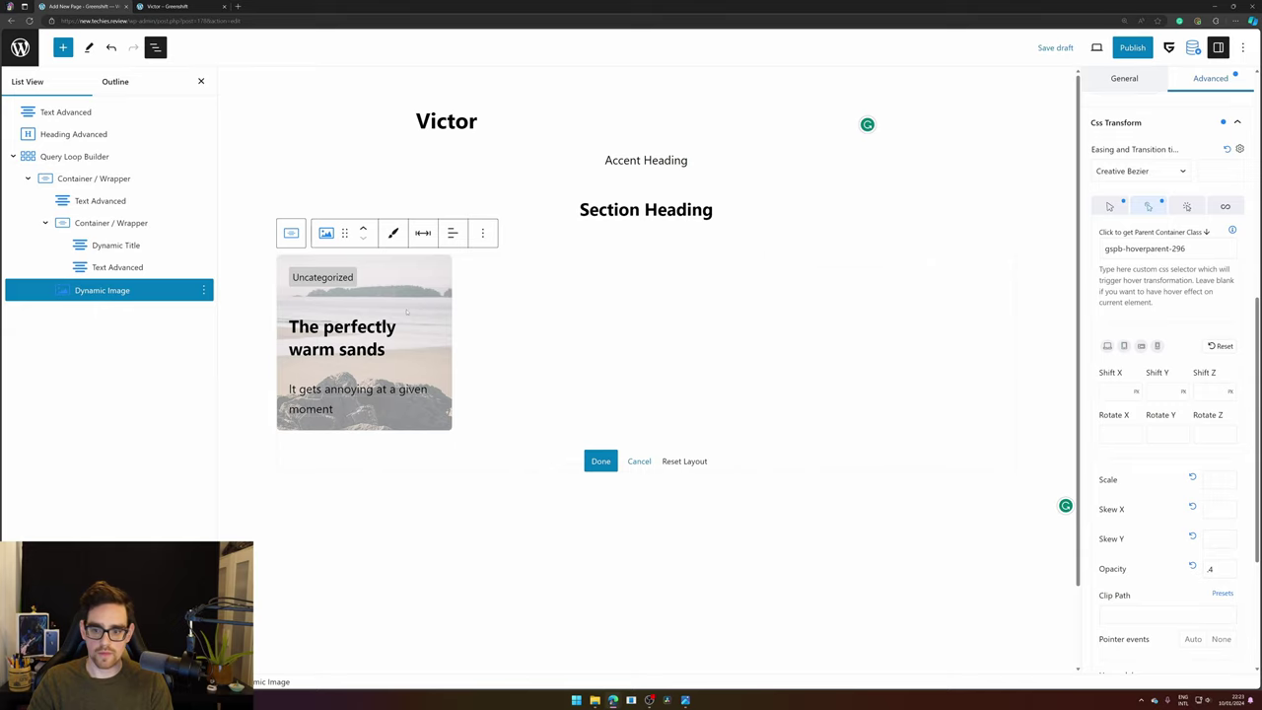
- Set the Dynamic Image's hover scale to 1.2
scroll(1158, 338, "down", 1)
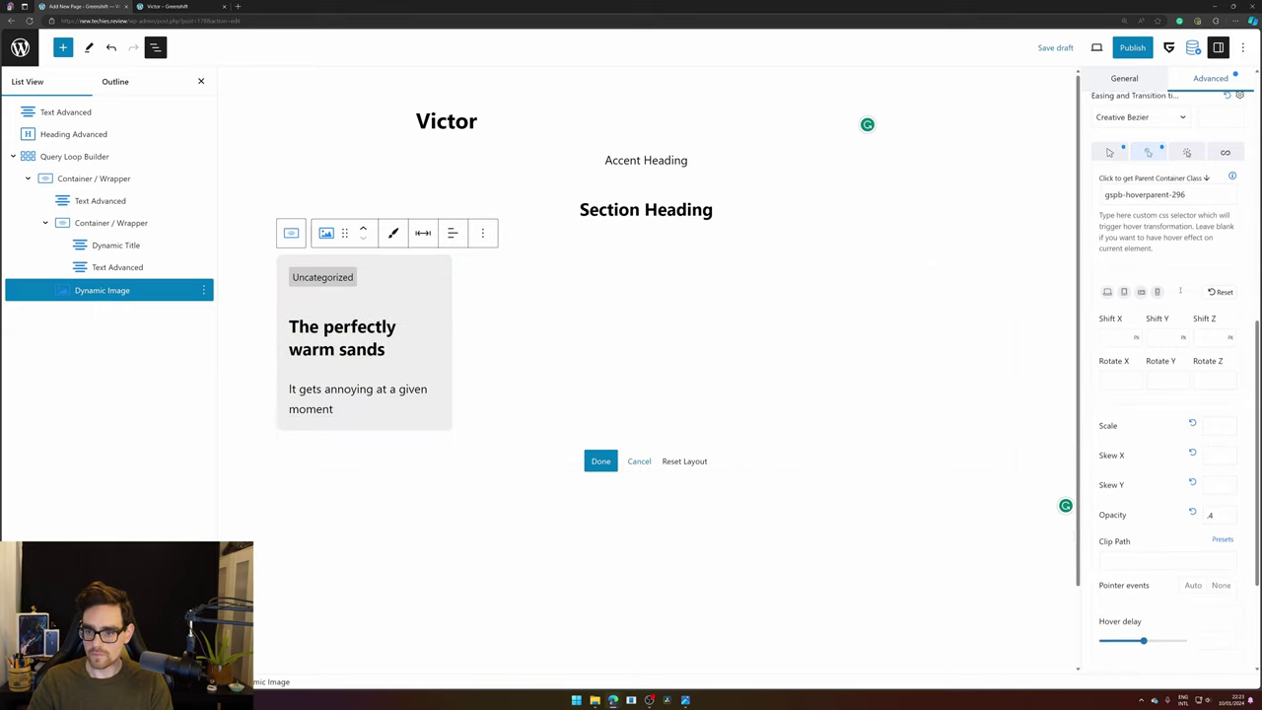
scroll(1223, 322, "down", 1)
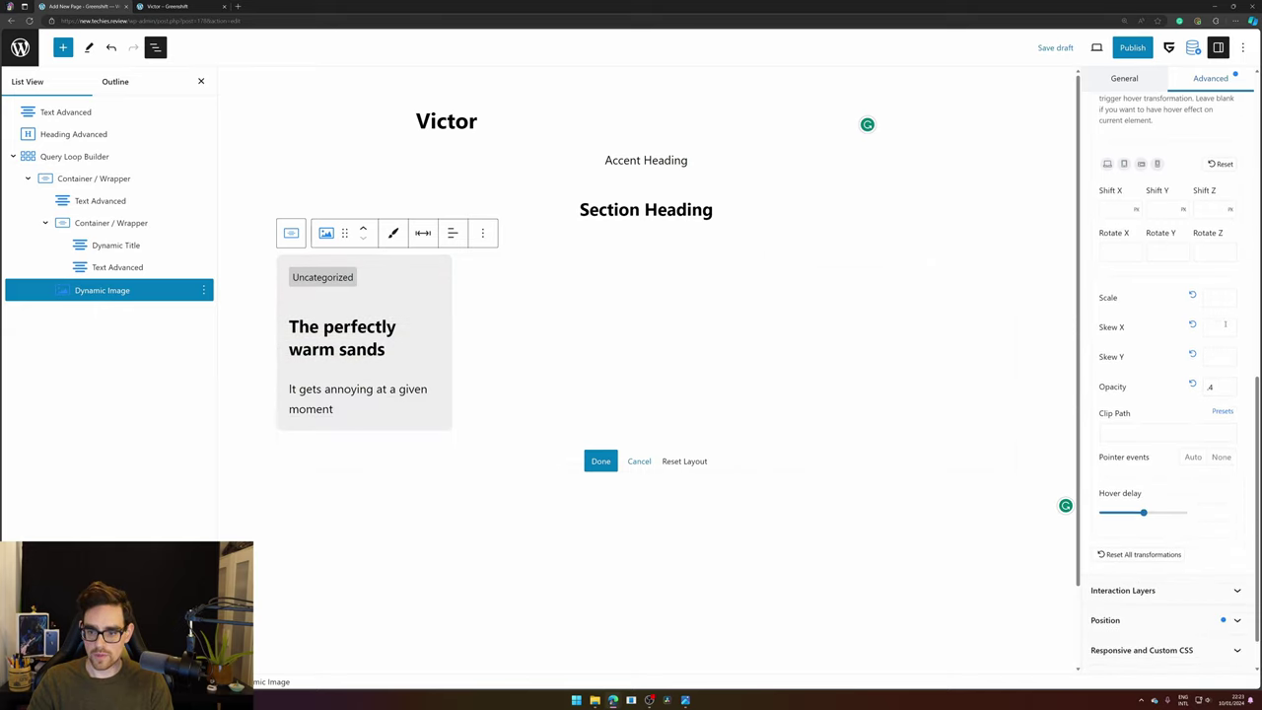
type("1.2")
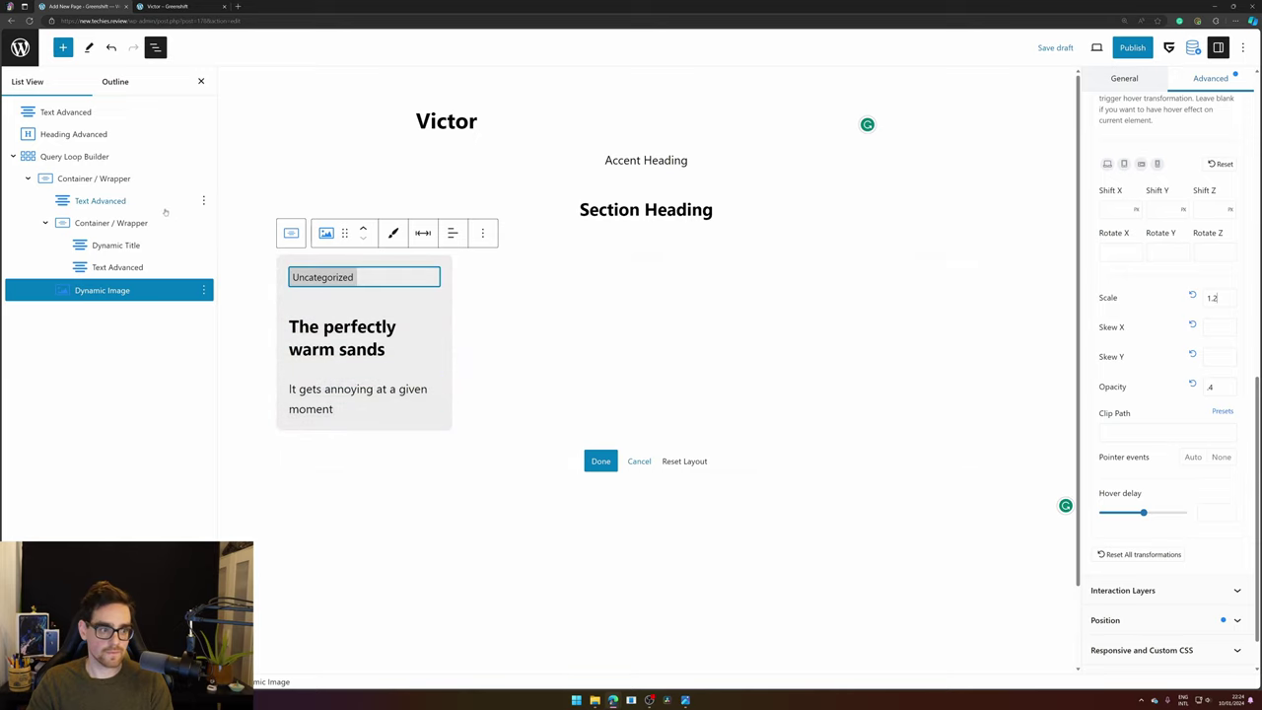
- Give the outer card container a height of 40 vh and a minimum height of 400 px
left_click(121, 178)
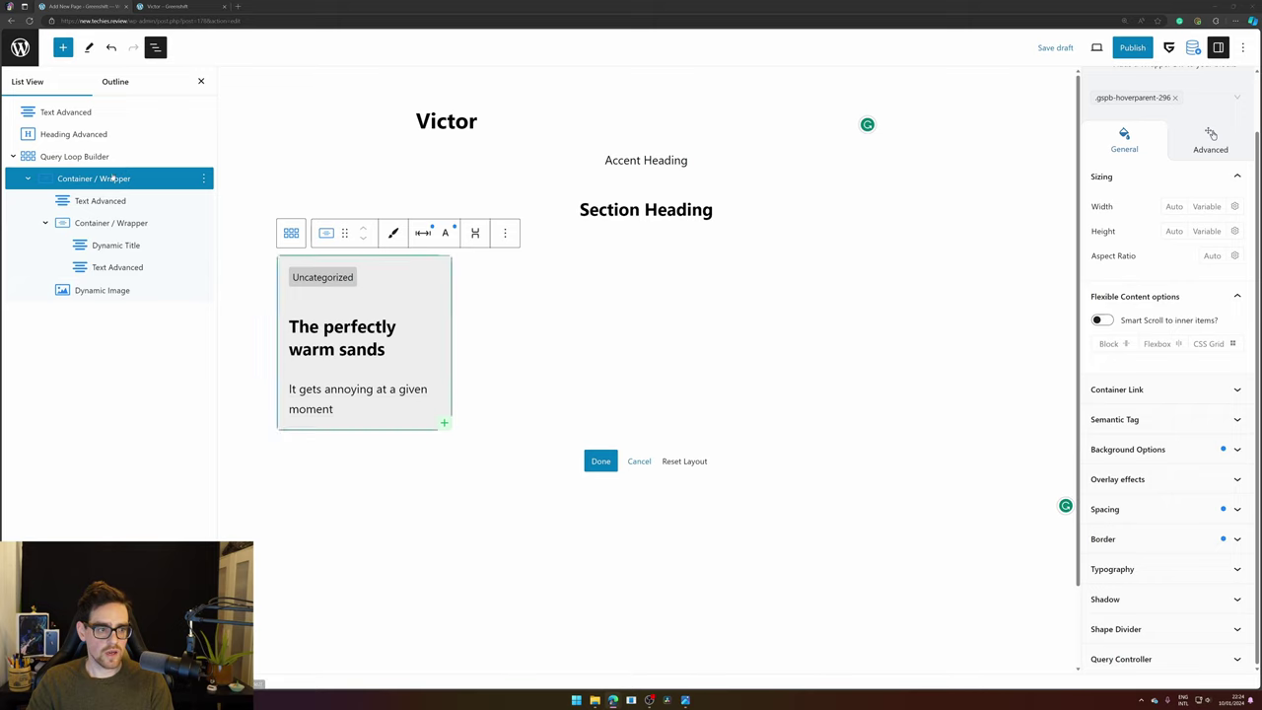
left_click(1234, 230)
left_click(1134, 302)
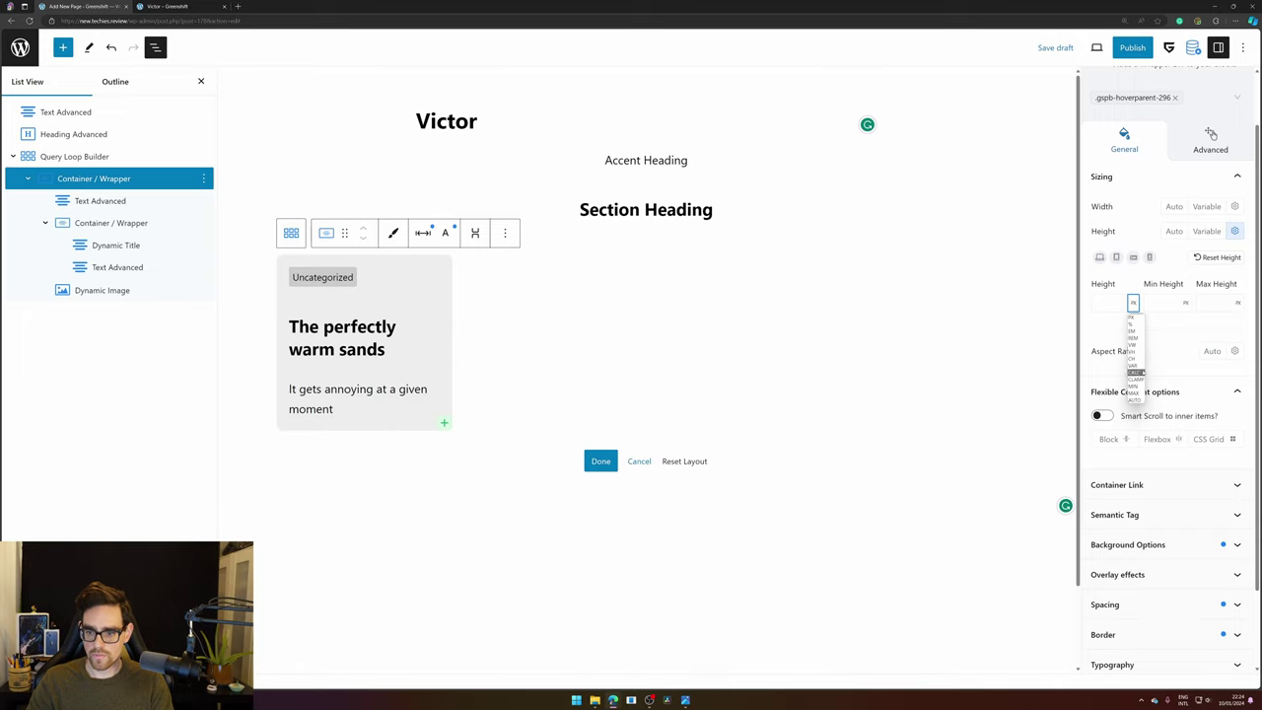
left_click(1138, 345)
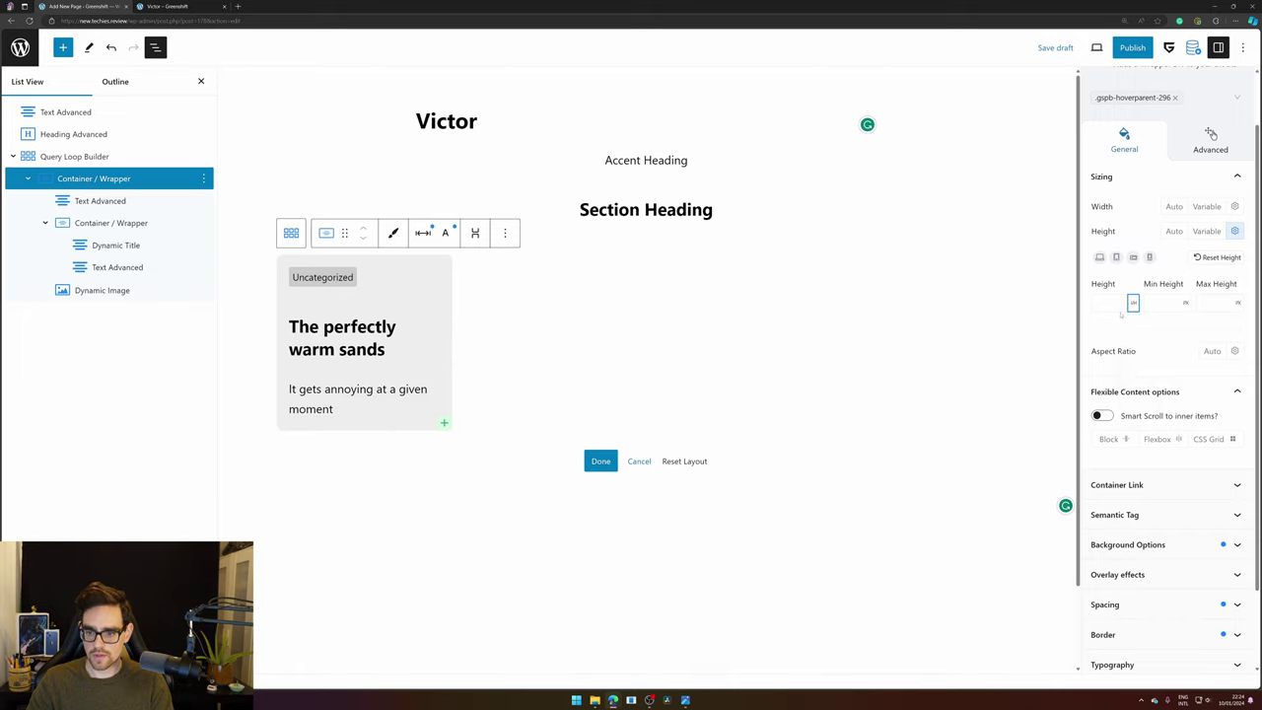
left_click(1111, 309)
type("40")
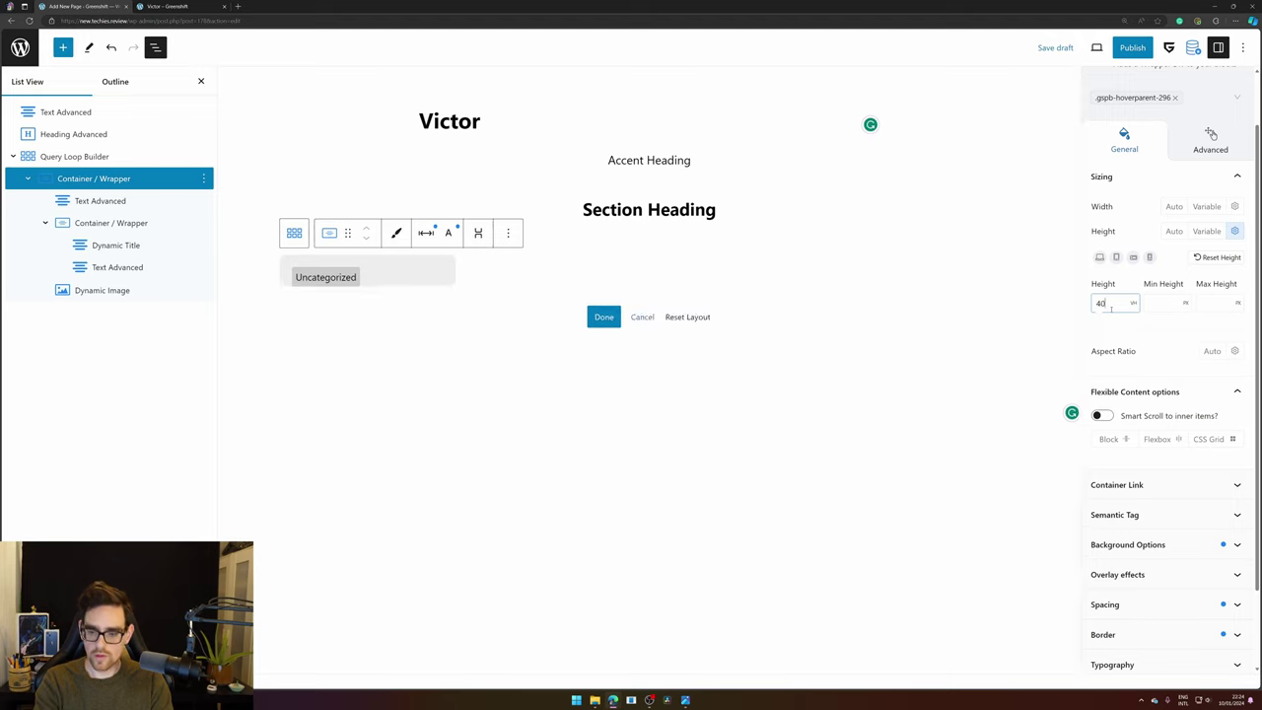
left_click(1165, 303)
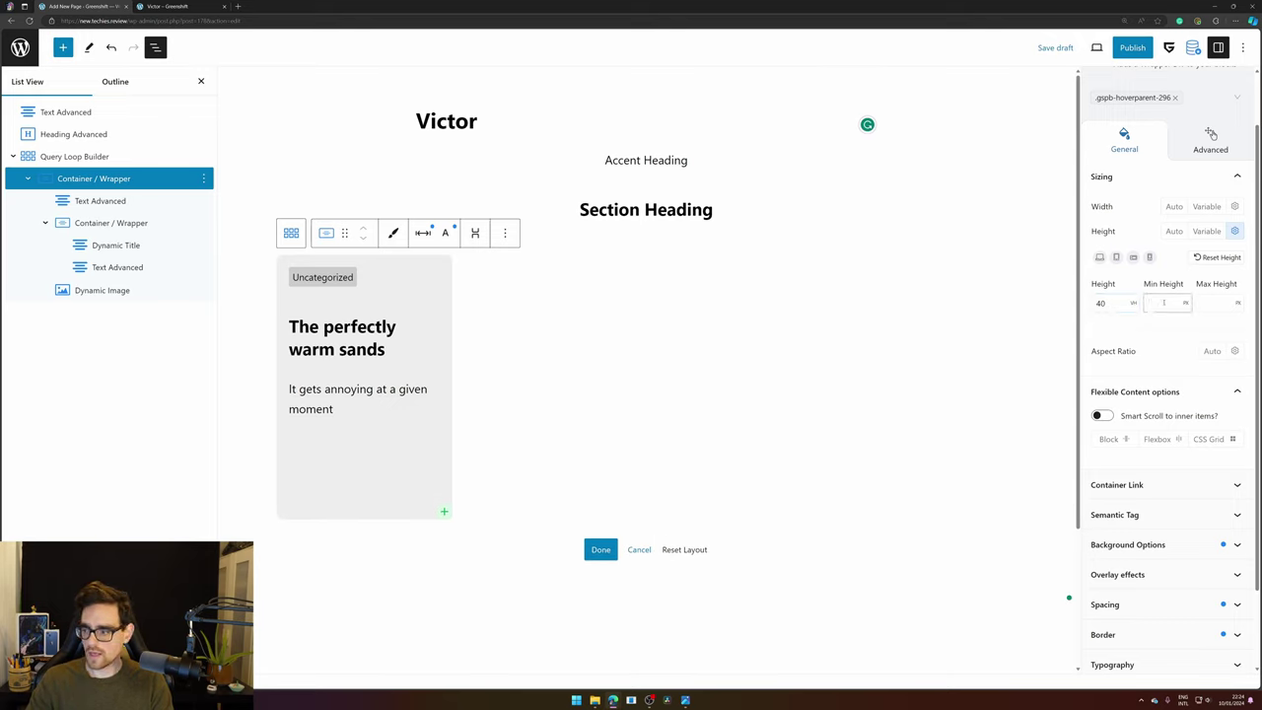
type("4000")
key("BackSpace")
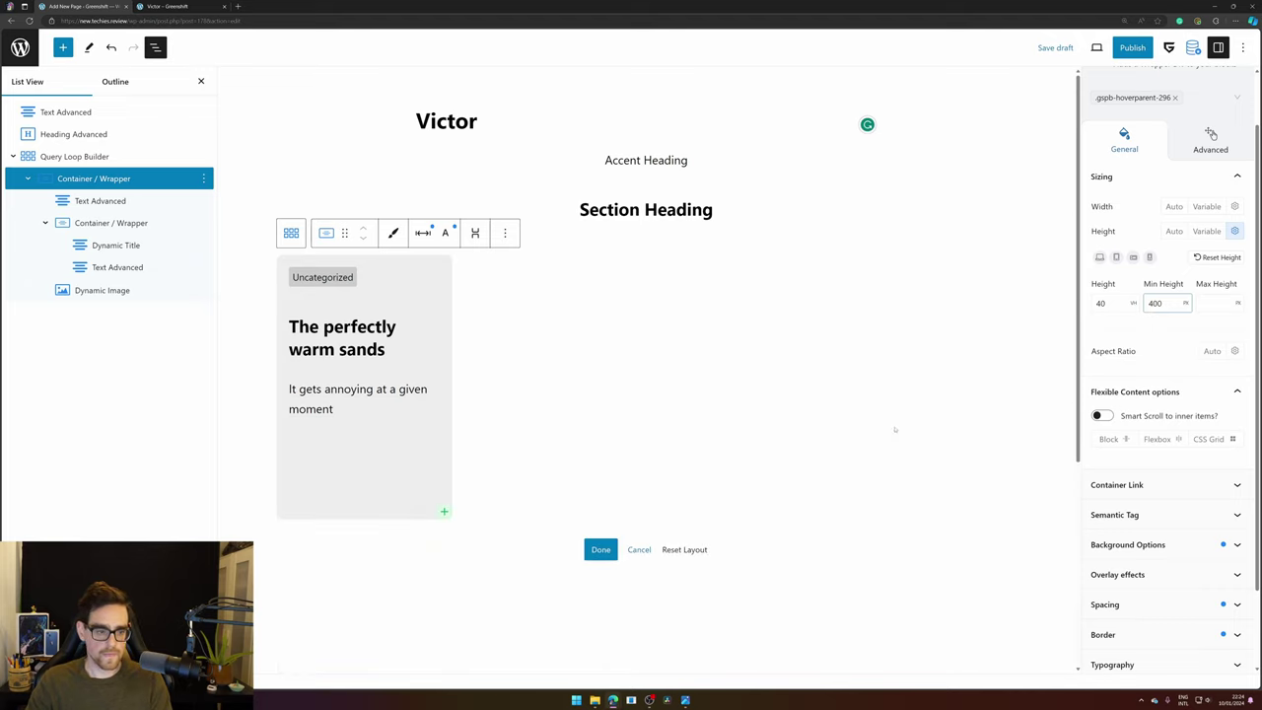
- Make the outer card container a flexbox with column direction and space-between content justification
left_click(112, 181)
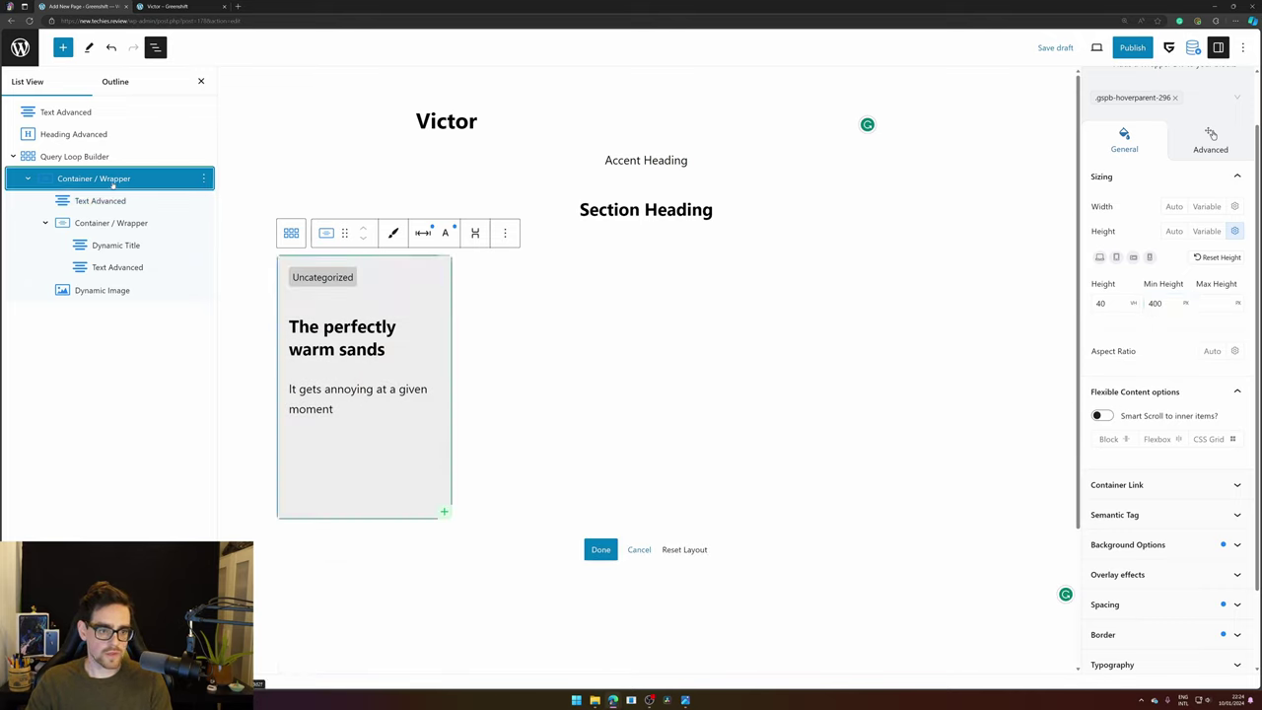
scroll(1174, 394, "down", 1)
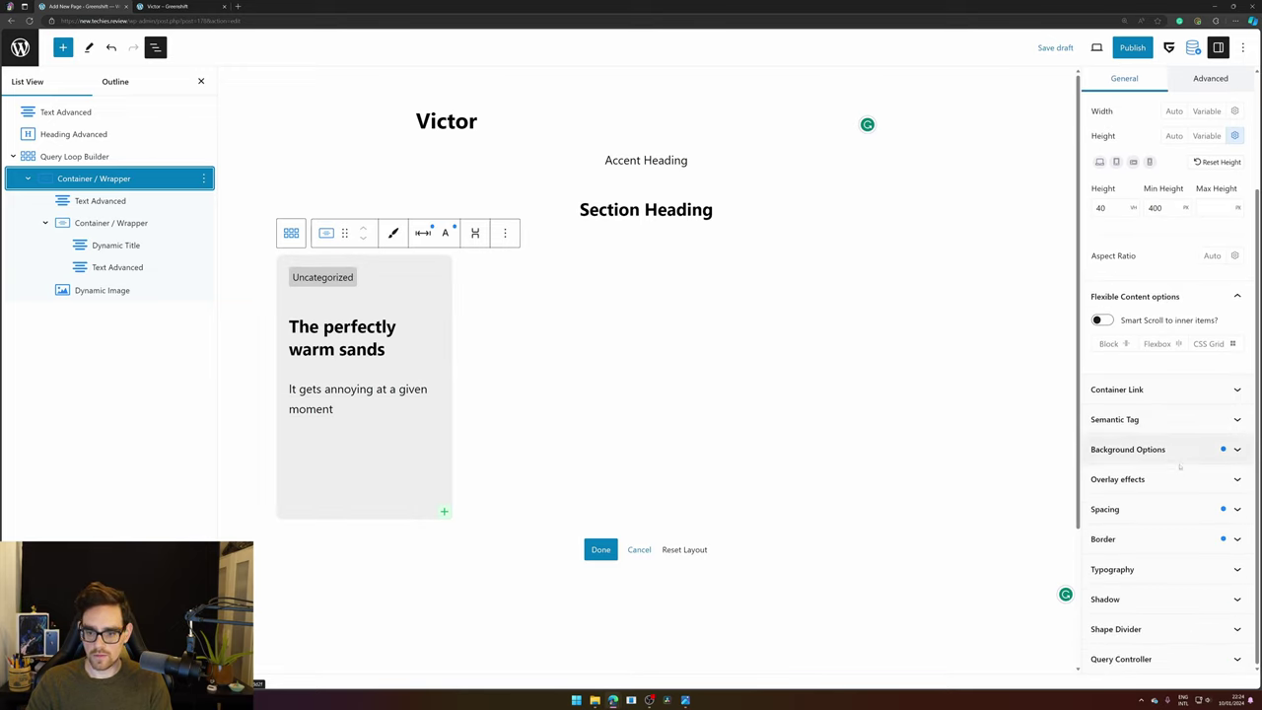
scroll(1172, 397, "up", 2)
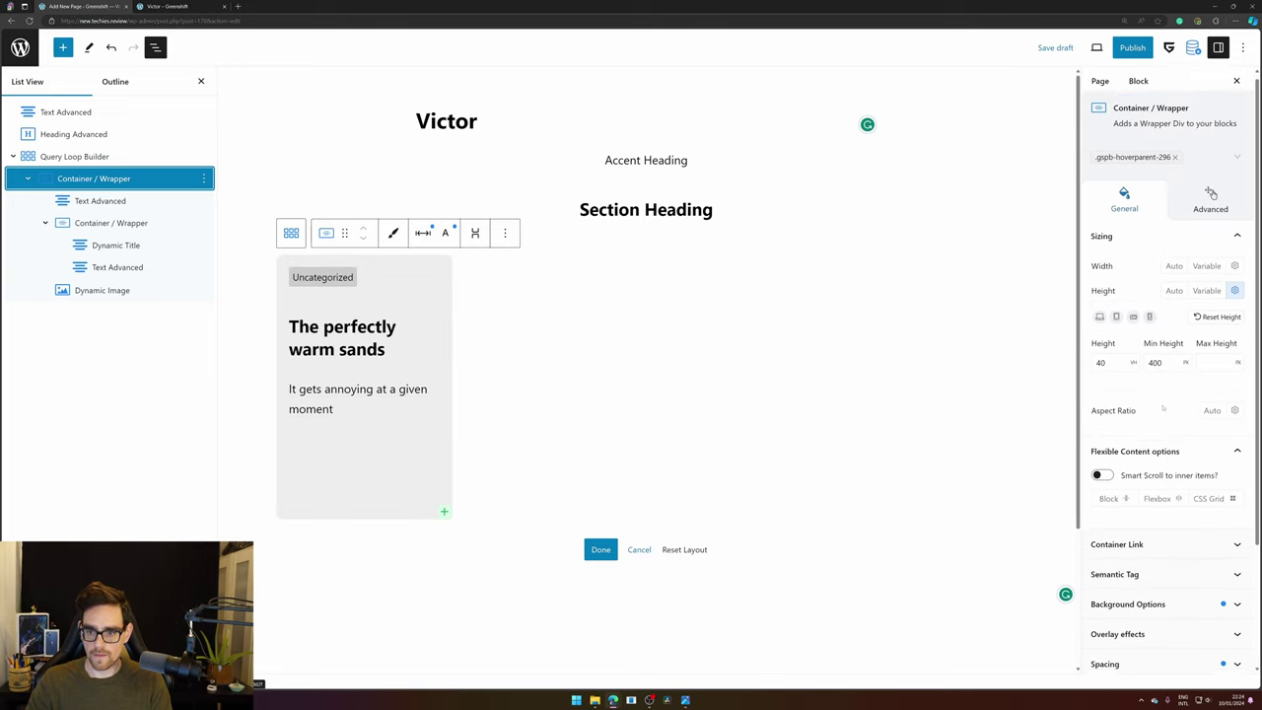
scroll(1165, 414, "down", 1)
left_click(1157, 412)
scroll(1164, 414, "down", 2)
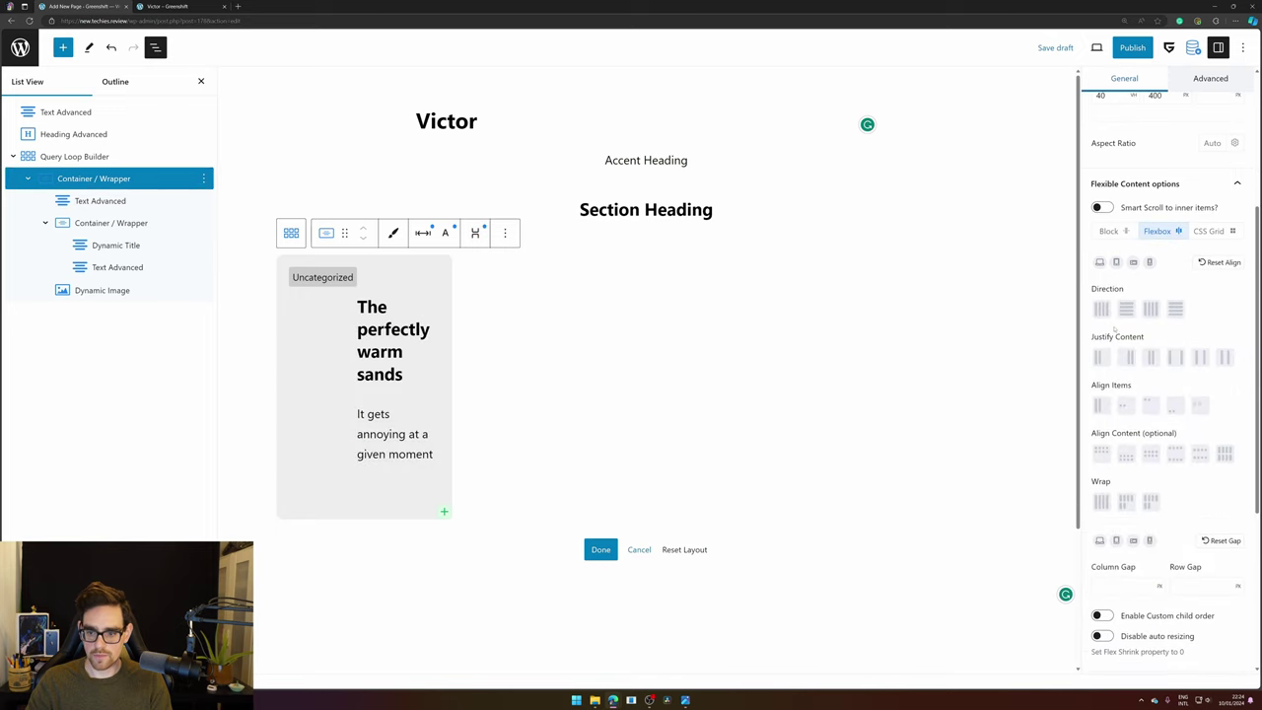
left_click(1126, 307)
left_click(1176, 358)
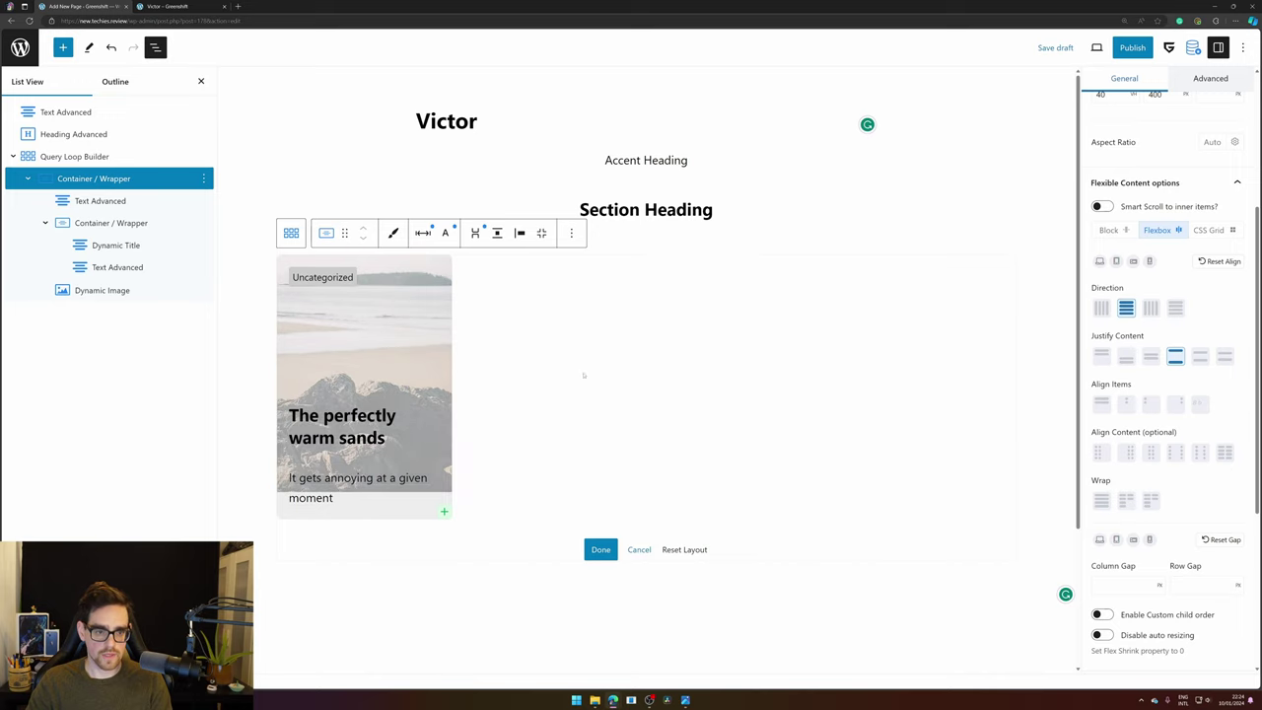
- Insert an empty paragraph block between the section heading and the query loop
left_click(74, 134)
left_click(796, 148)
left_click(843, 255)
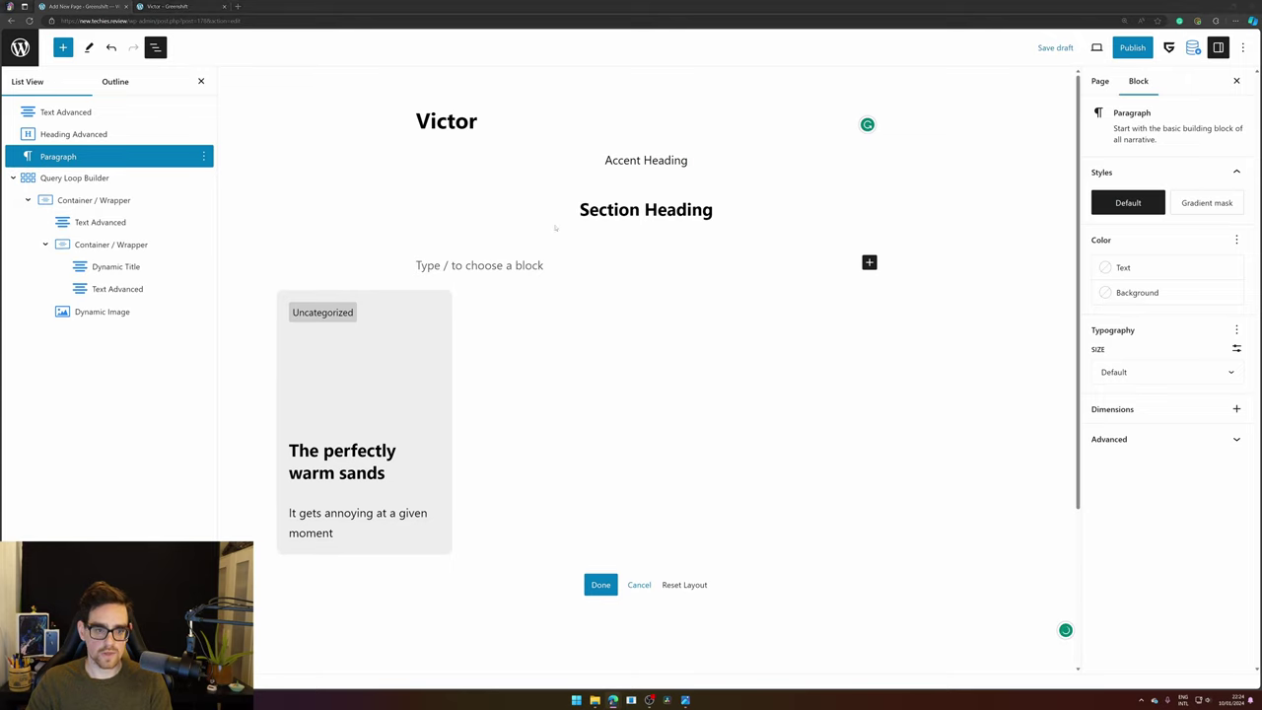
type("Lorem ipsum dolor sit amet, consectetur adipiscing elit. Sed do eiusmod tempor incididunt ut labore et dolore magna aliqua.")
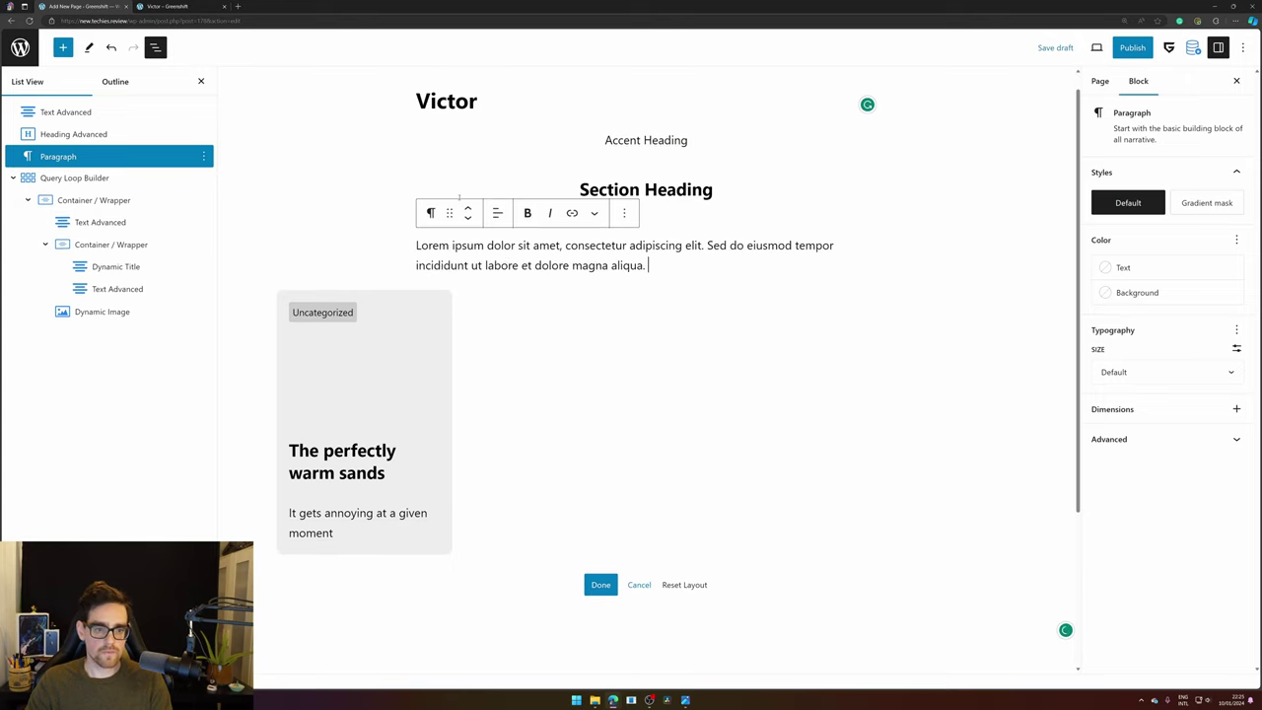
left_click(430, 213)
left_click(430, 213)
key("ctrl+a")
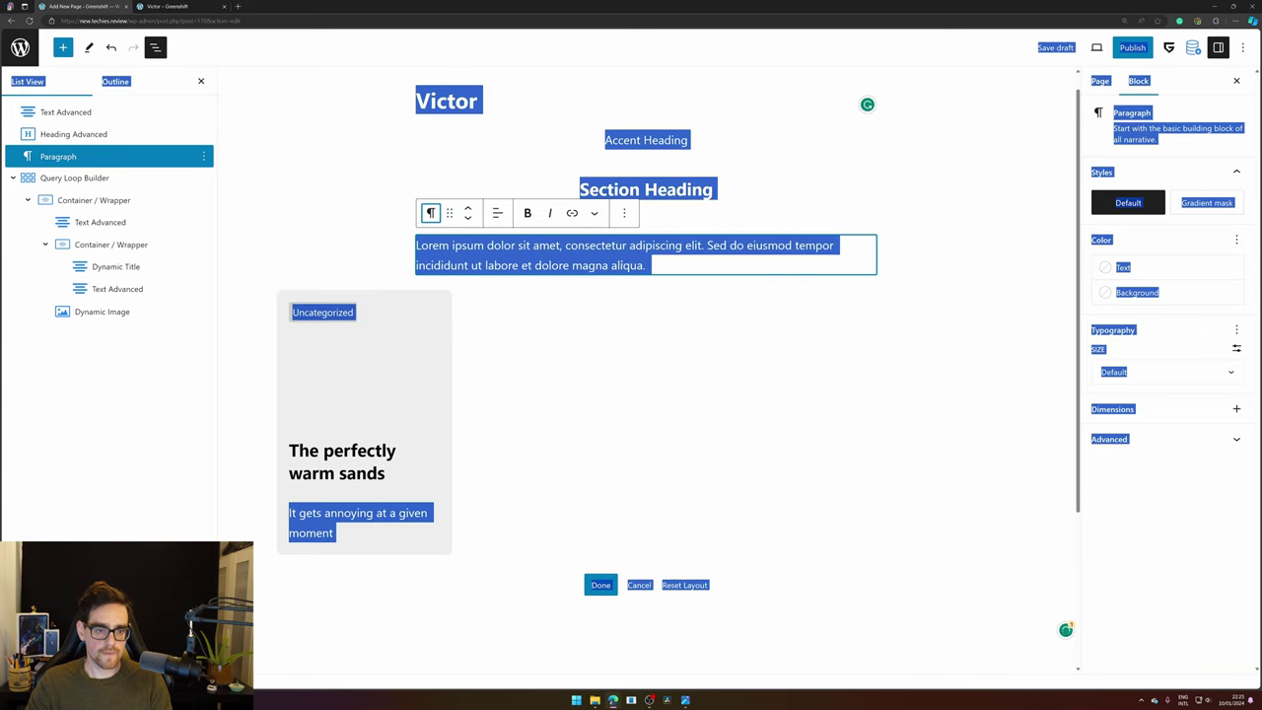
- Turn the paragraph below the section heading into a Text Advanced block containing the Lorem ipsum placeholder text that ends with "magna aliqua."
double_click(638, 249)
key("ctrl+a")
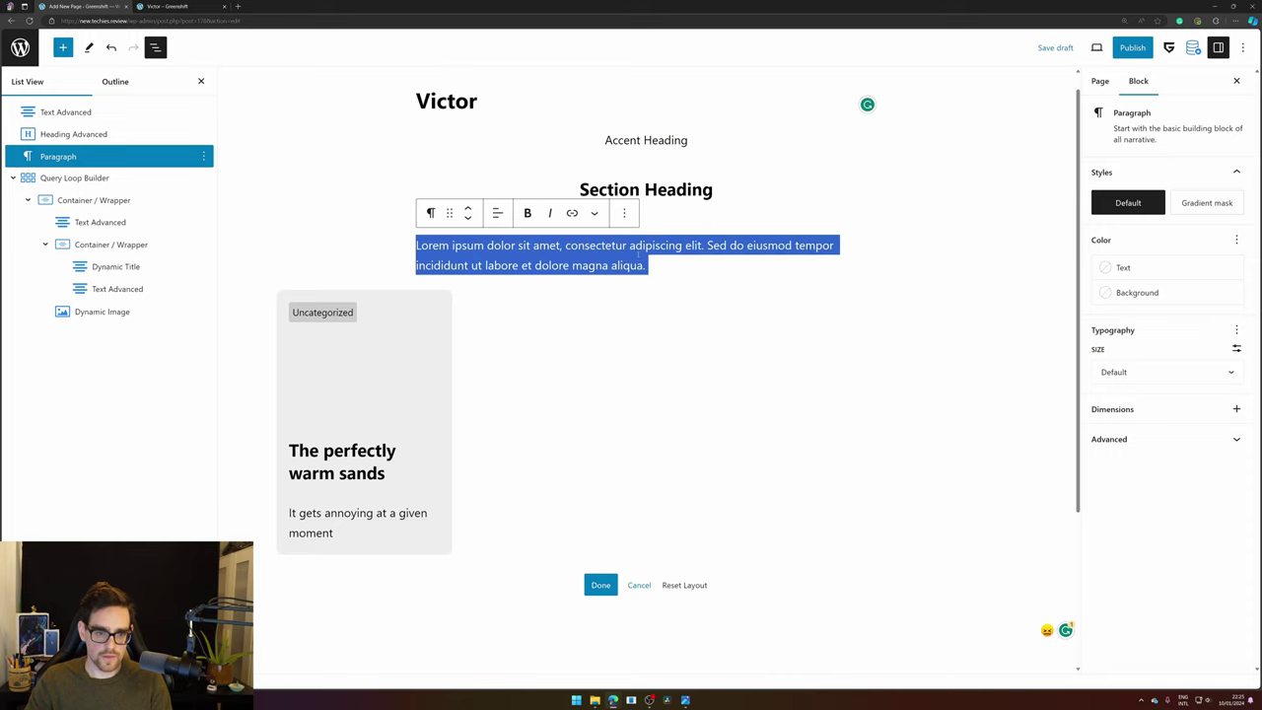
type("/text")
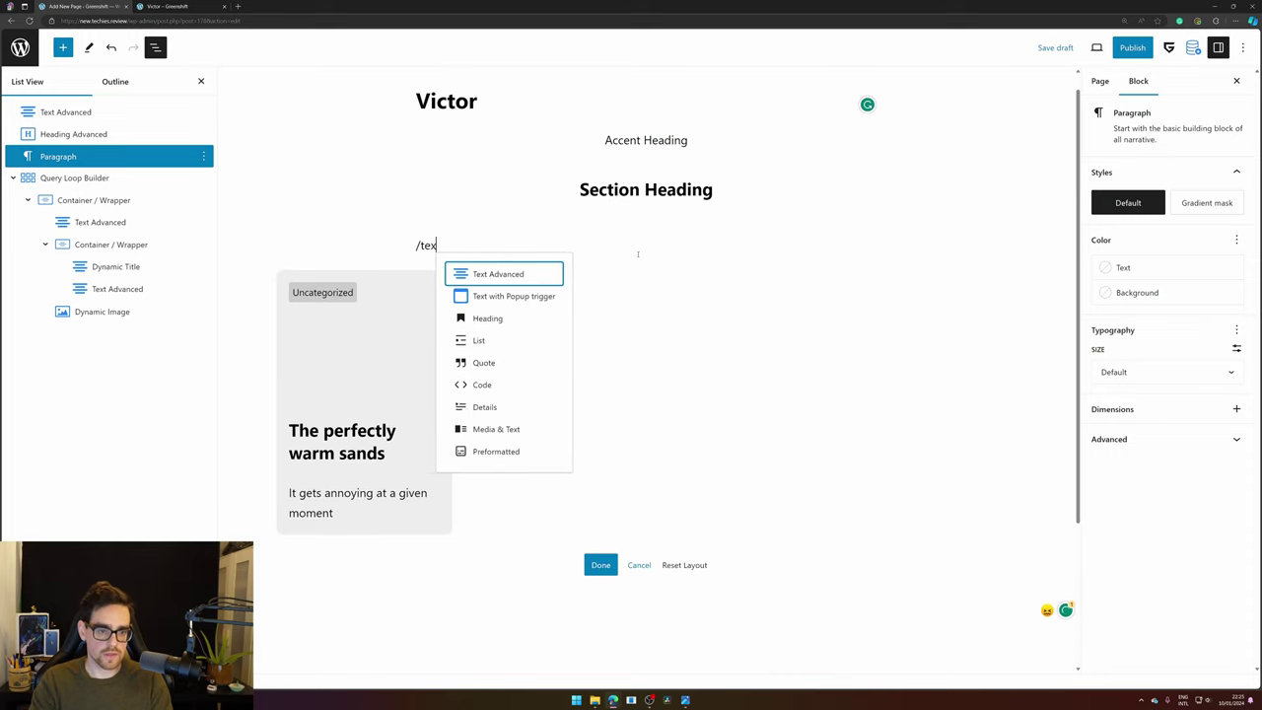
key("Return")
type("Lorem ipsum dolor sit amet, consectetur adipiscing elit. Sed do eiusmod tempor incididunt ut labore et dolore magna aliqua.")
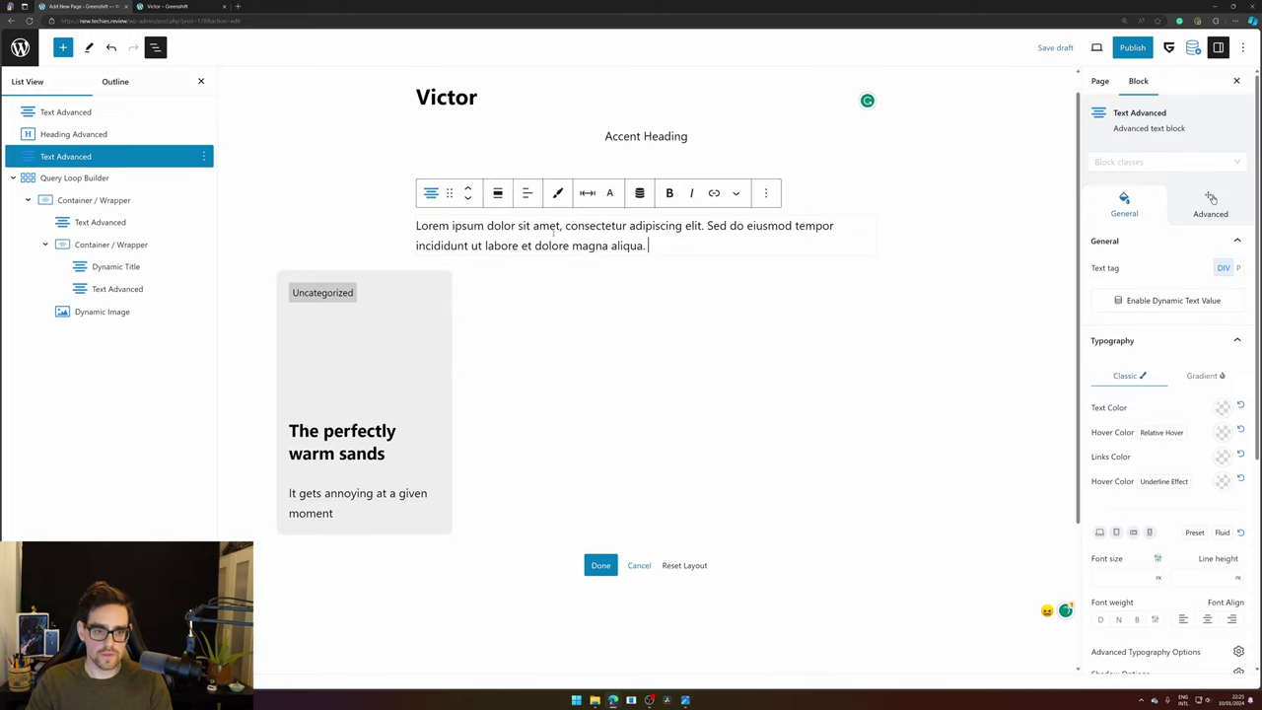
- Center-align the Lorem ipsum text block below the section heading
left_click(526, 192)
left_click(547, 253)
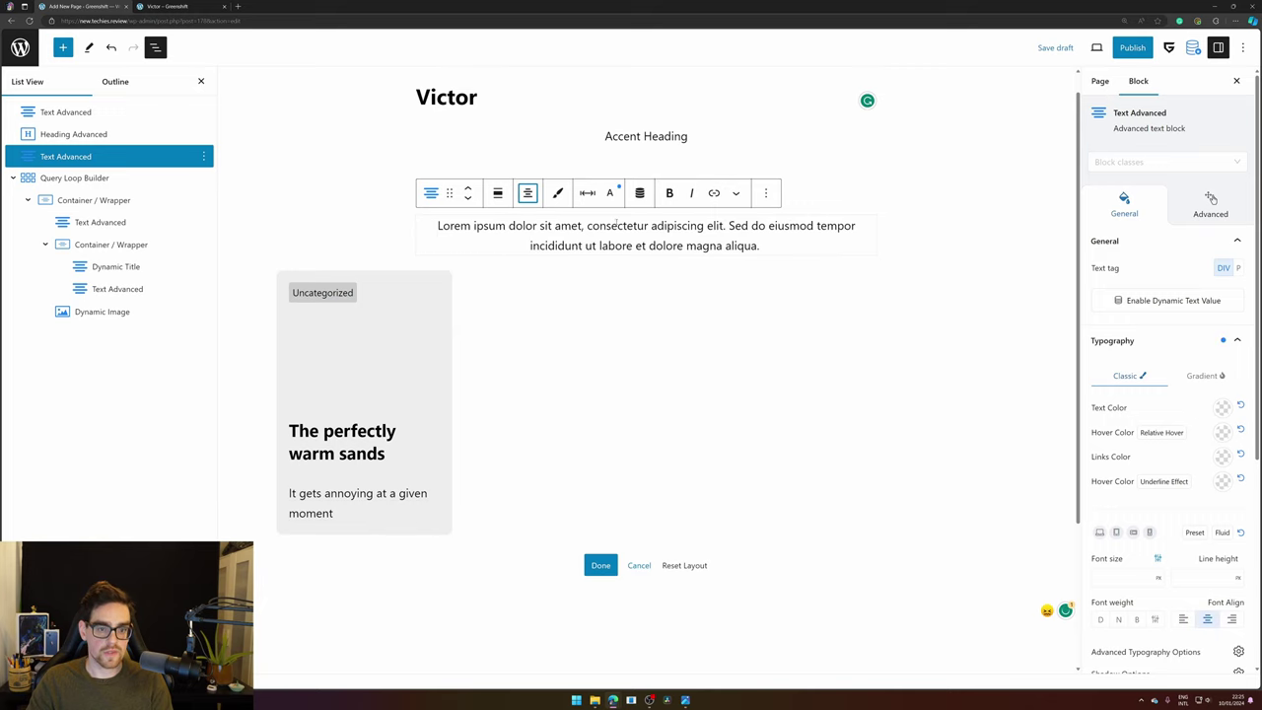
scroll(1165, 351, "down", 5)
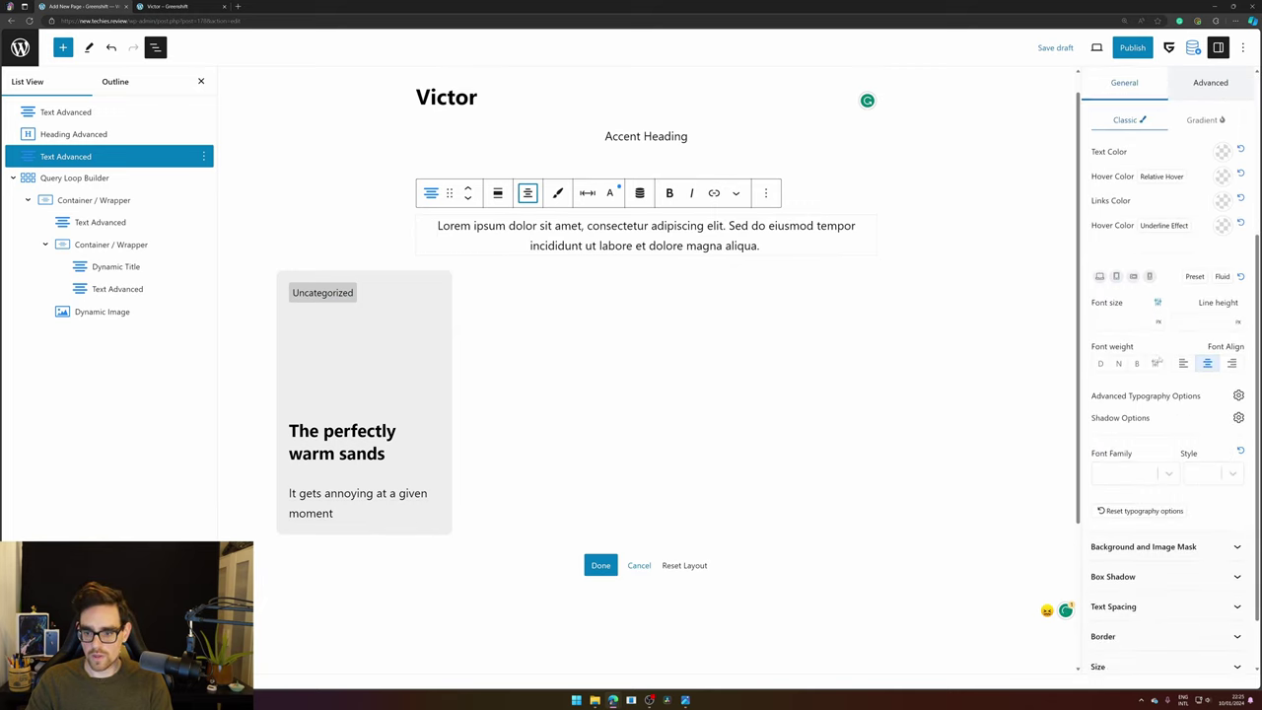
- Set the width of the Lorem ipsum text block below the section heading to 50 CH
left_click(1134, 599)
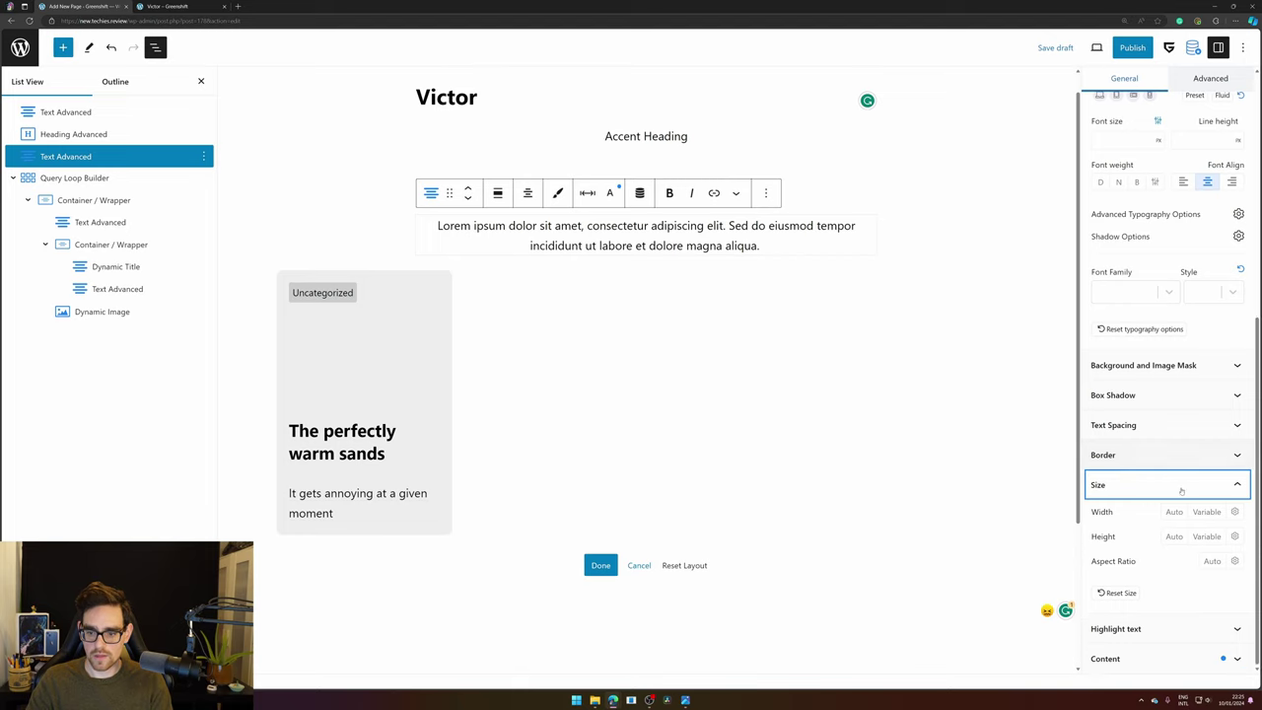
left_click(1234, 513)
scroll(1124, 493, "down", 1)
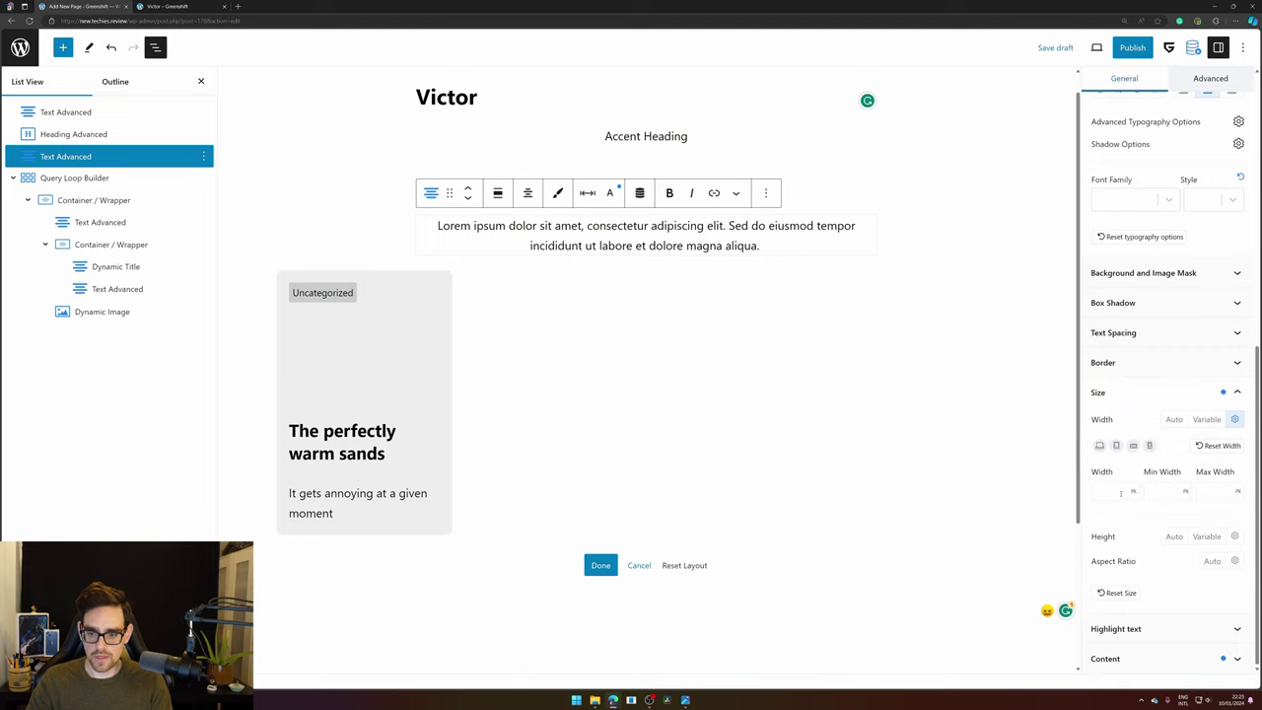
left_click(1133, 491)
left_click(1136, 551)
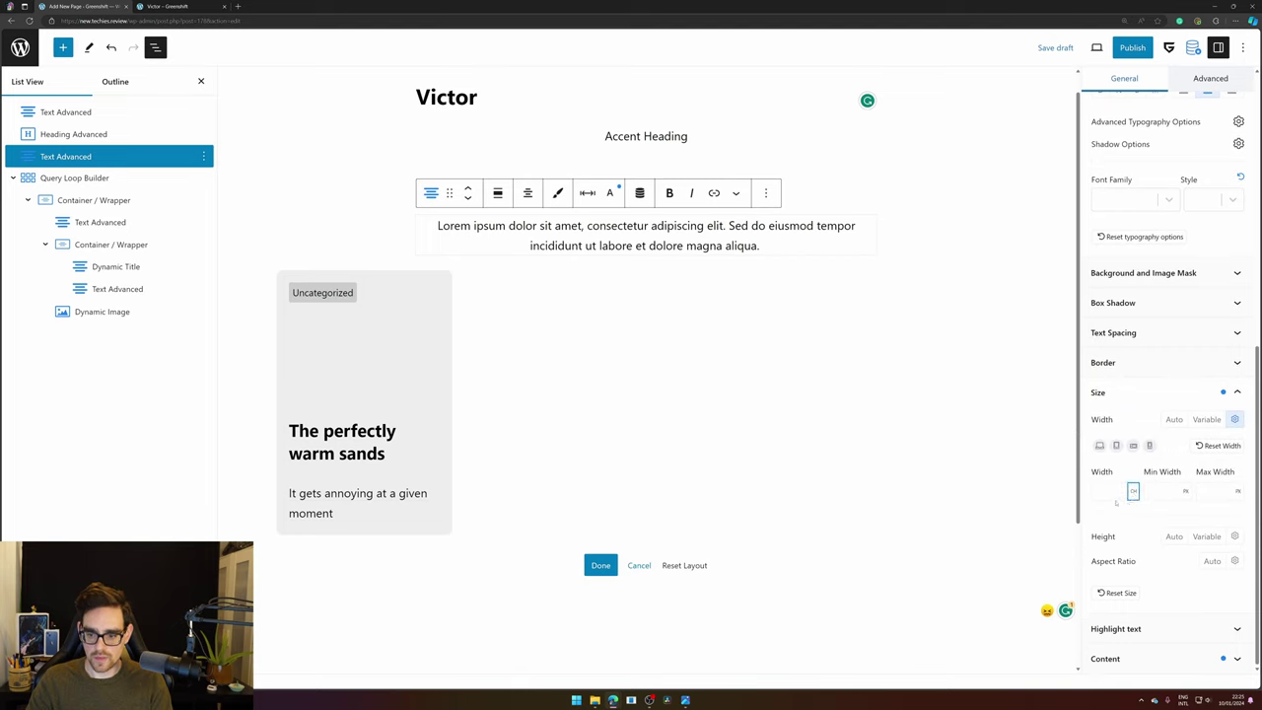
left_click(1112, 493)
type("590")
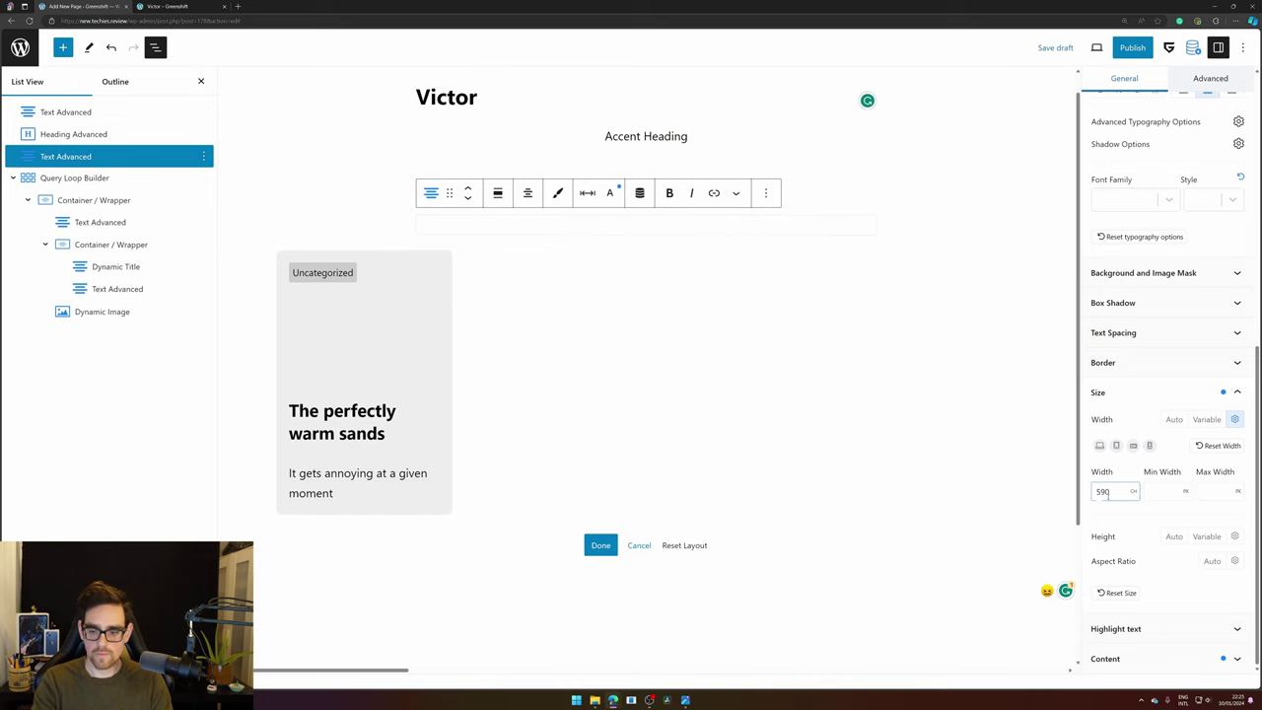
key("BackSpace")
key("BackSpace")
type("0")
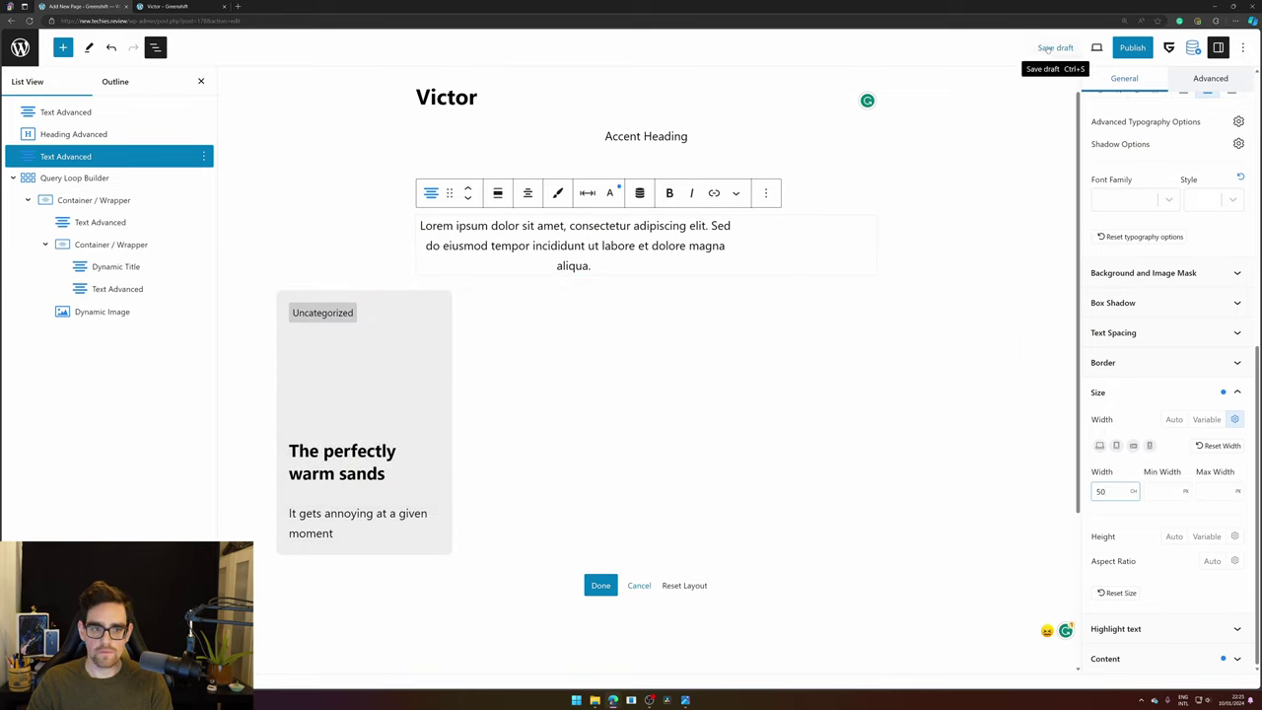
- Publish the page and check the intro text on the live Victor page at a narrow window width
left_click(1124, 49)
left_click(1124, 50)
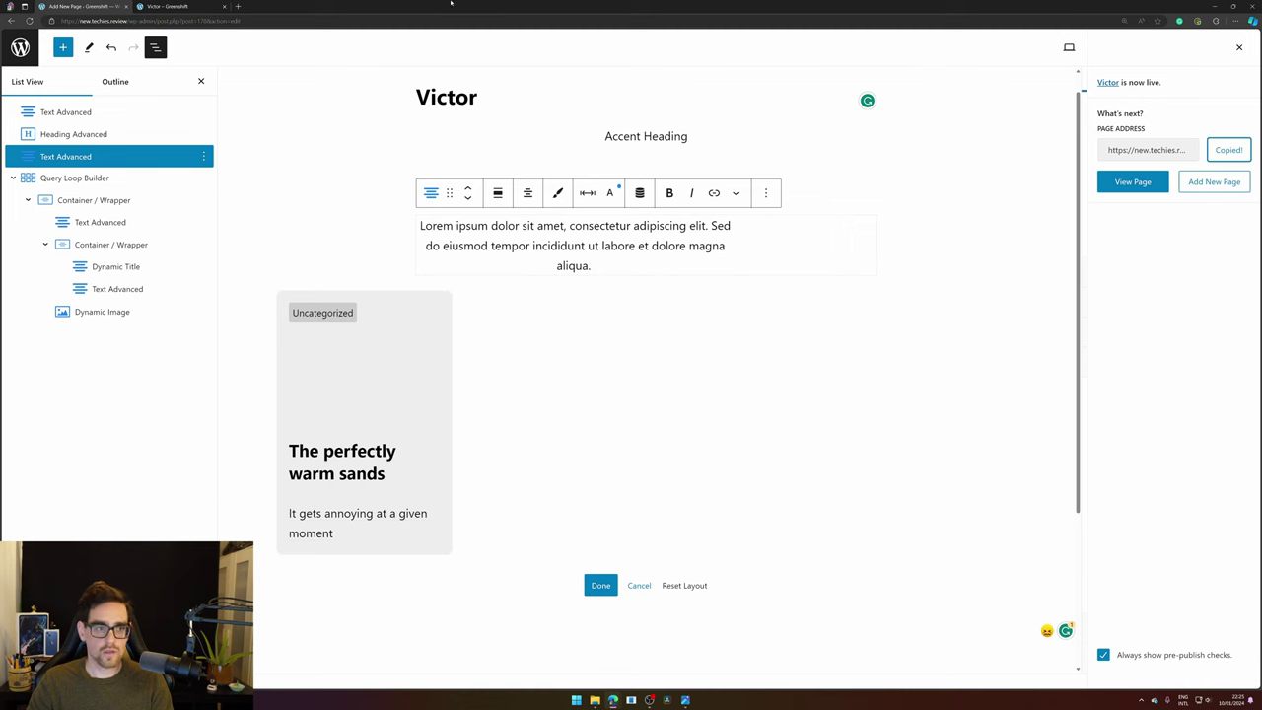
left_click(182, 6)
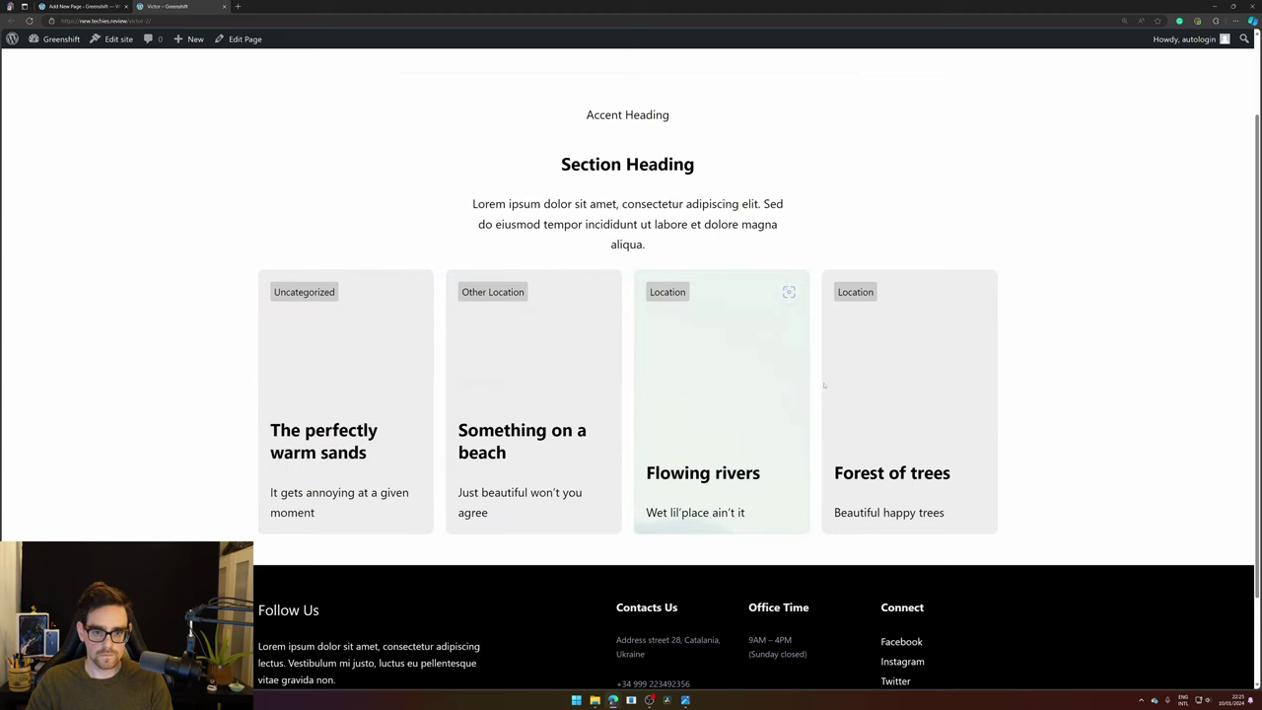
key("super+Down")
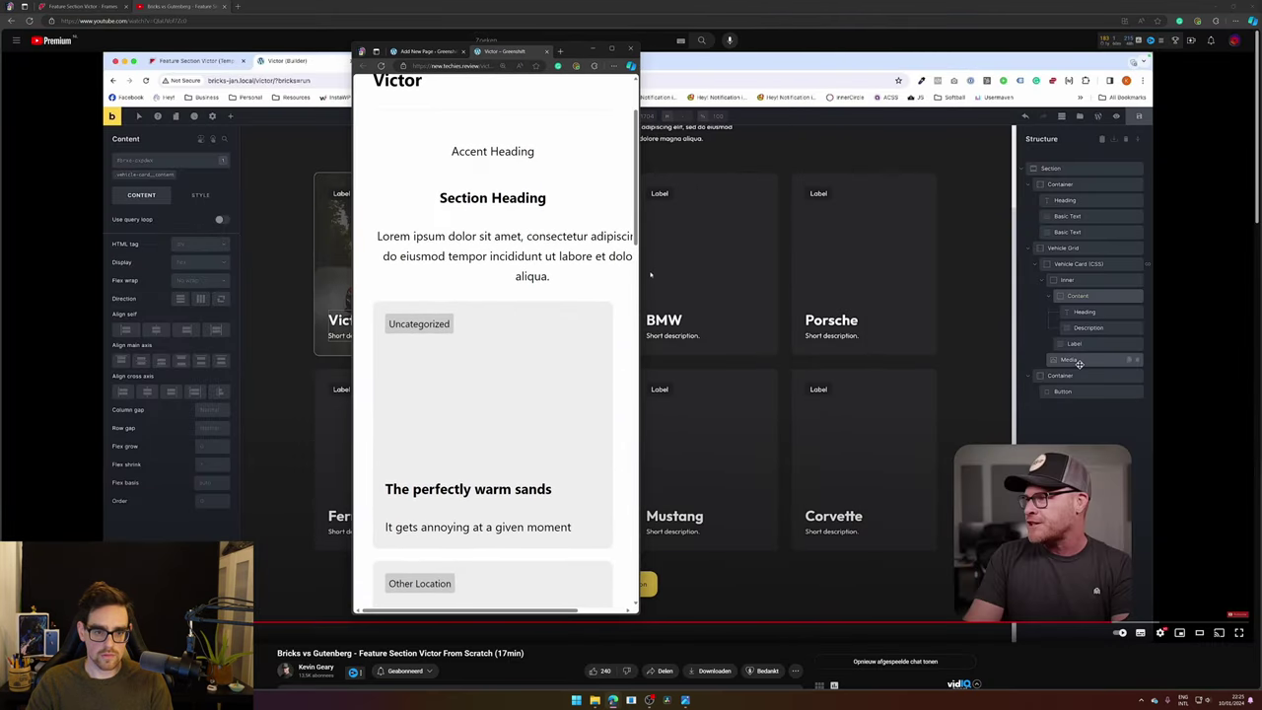
left_click_drag(643, 278, 920, 295)
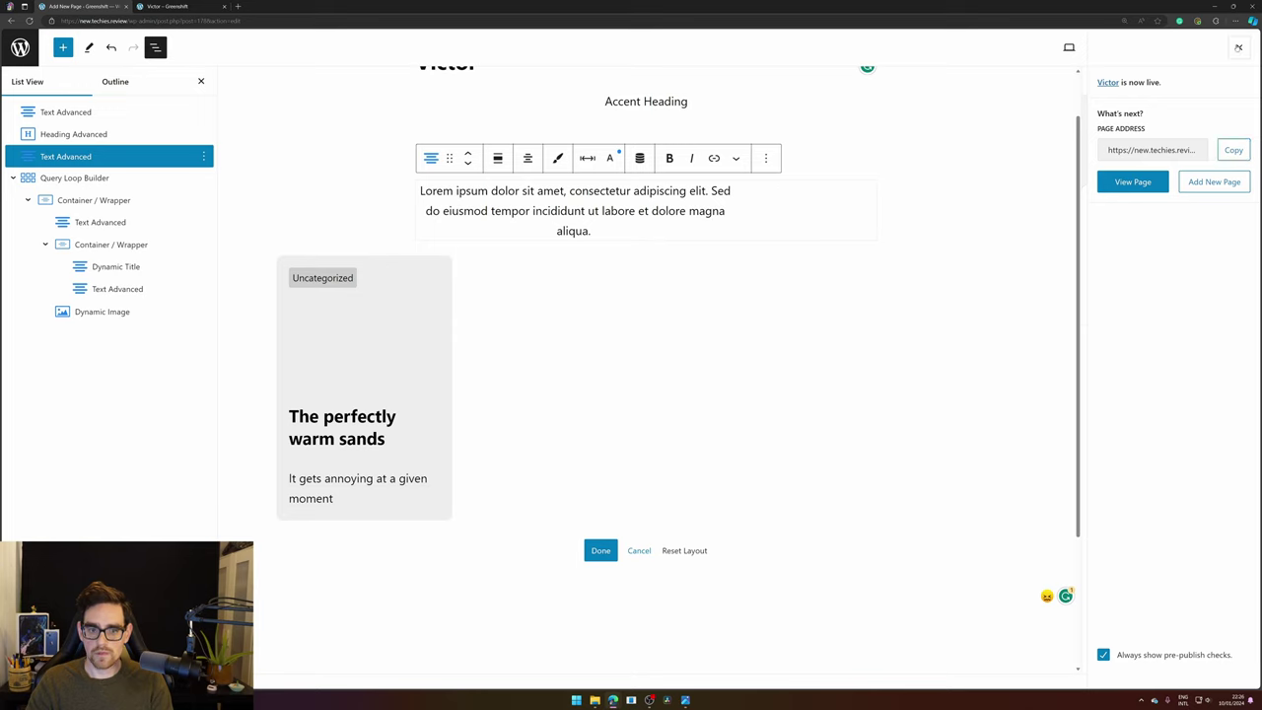
- Set the width of the Lorem ipsum text block to 100%
left_click(1239, 47)
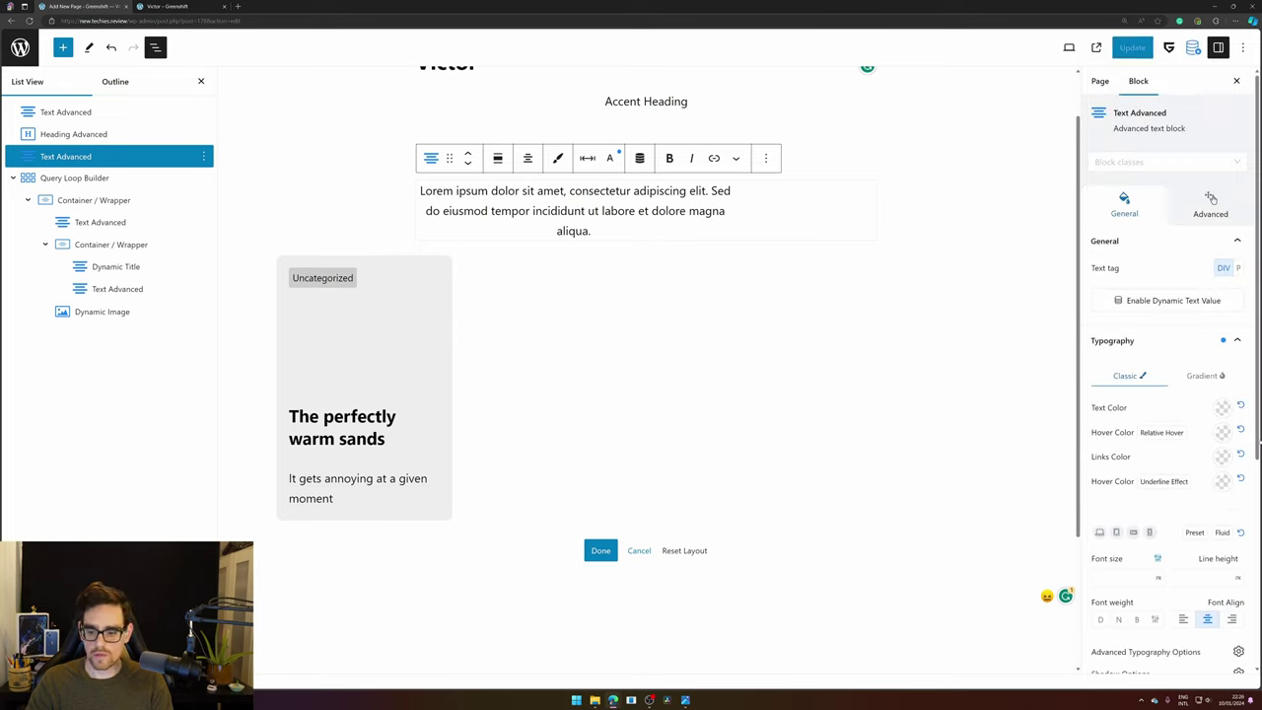
scroll(1211, 197, "down", 3)
left_click(1097, 598)
scroll(1099, 592, "down", 2)
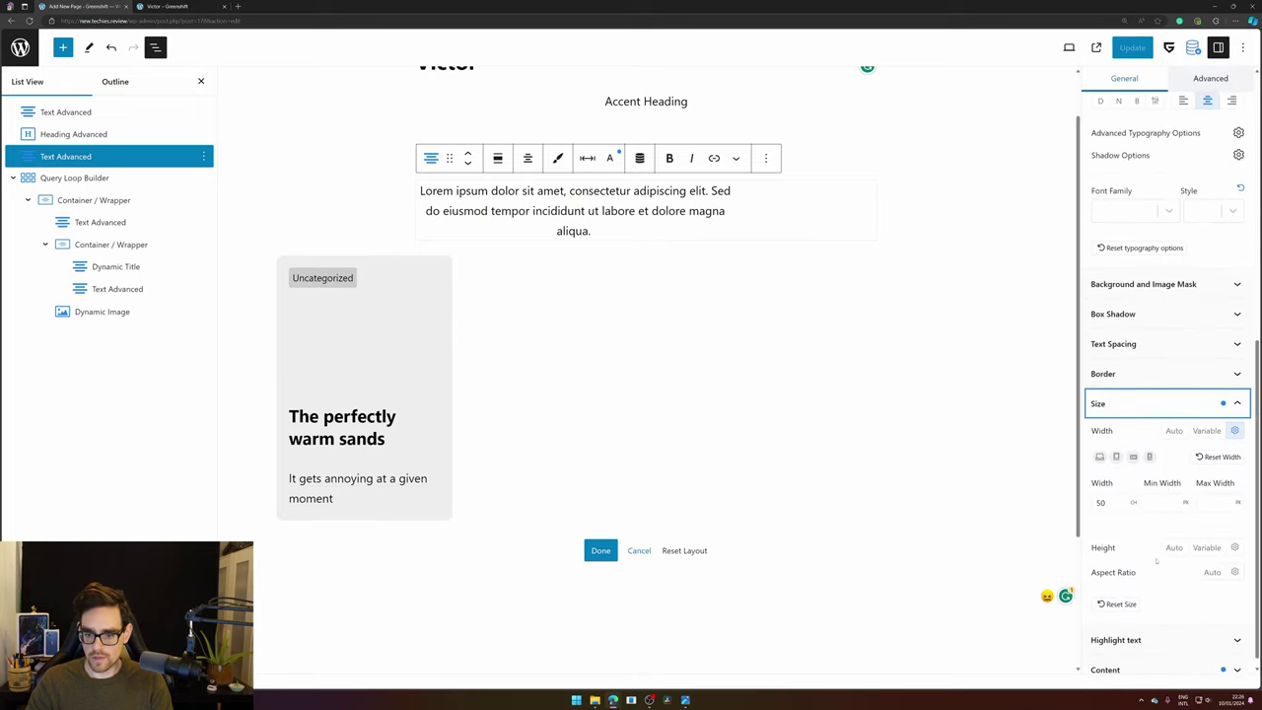
double_click(1102, 491)
type("10")
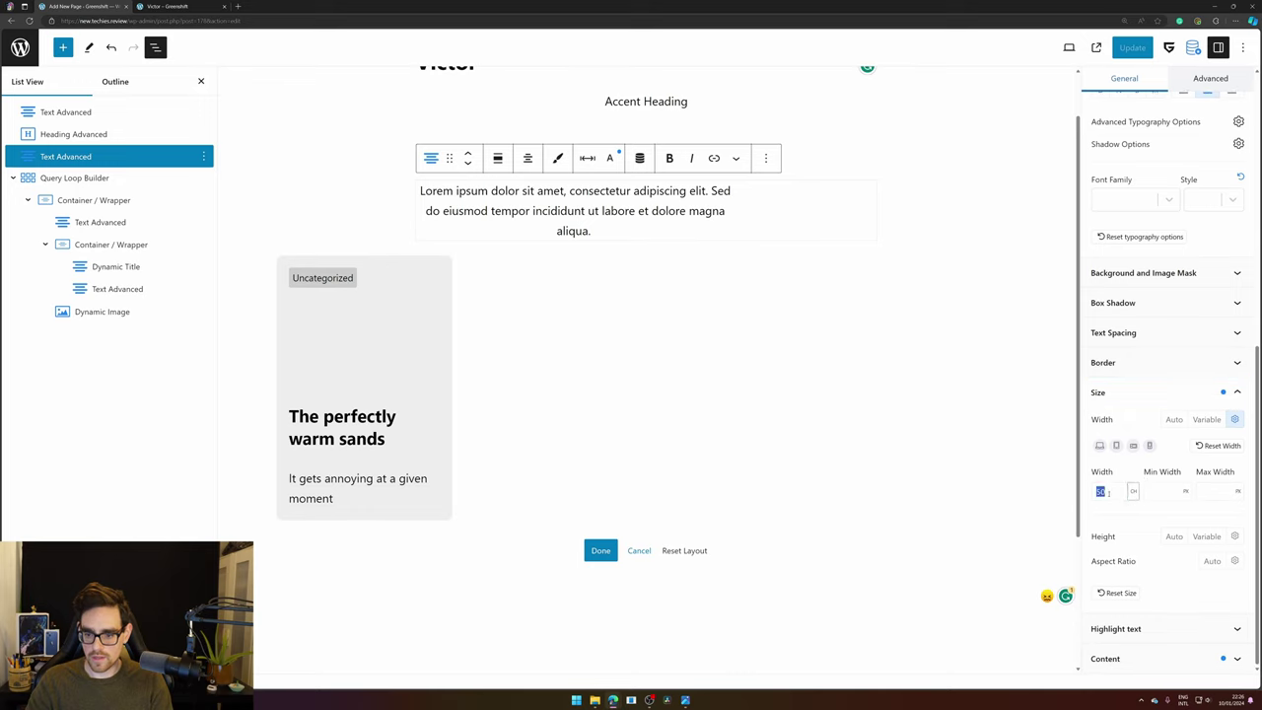
type("0")
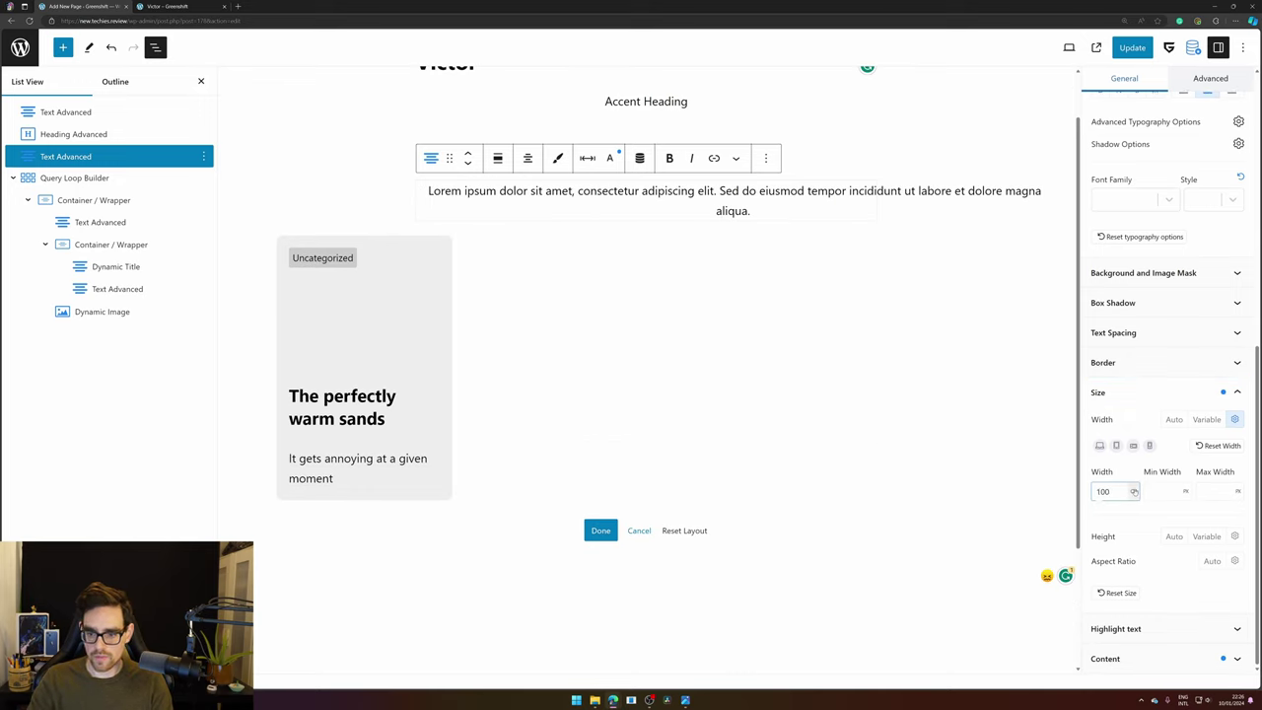
left_click(1133, 491)
left_click(1132, 511)
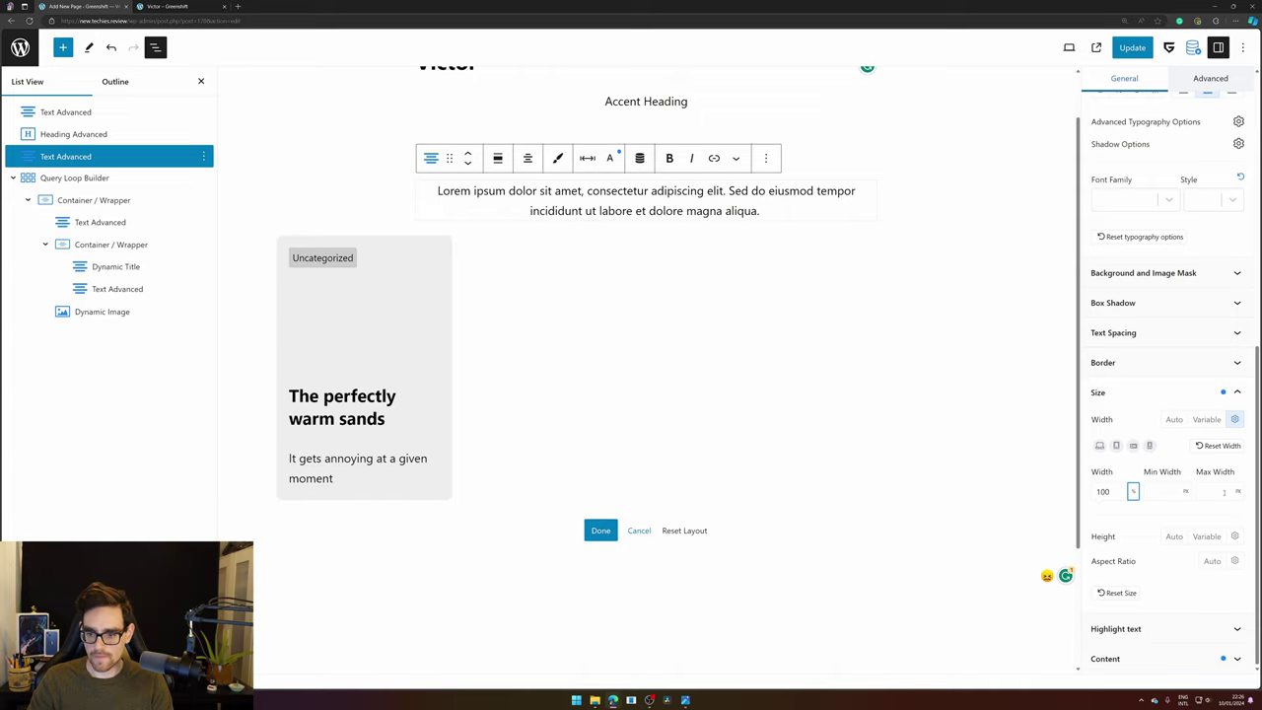
- Limit the Lorem ipsum text block to a maximum width of 50 CH
left_click(1212, 491)
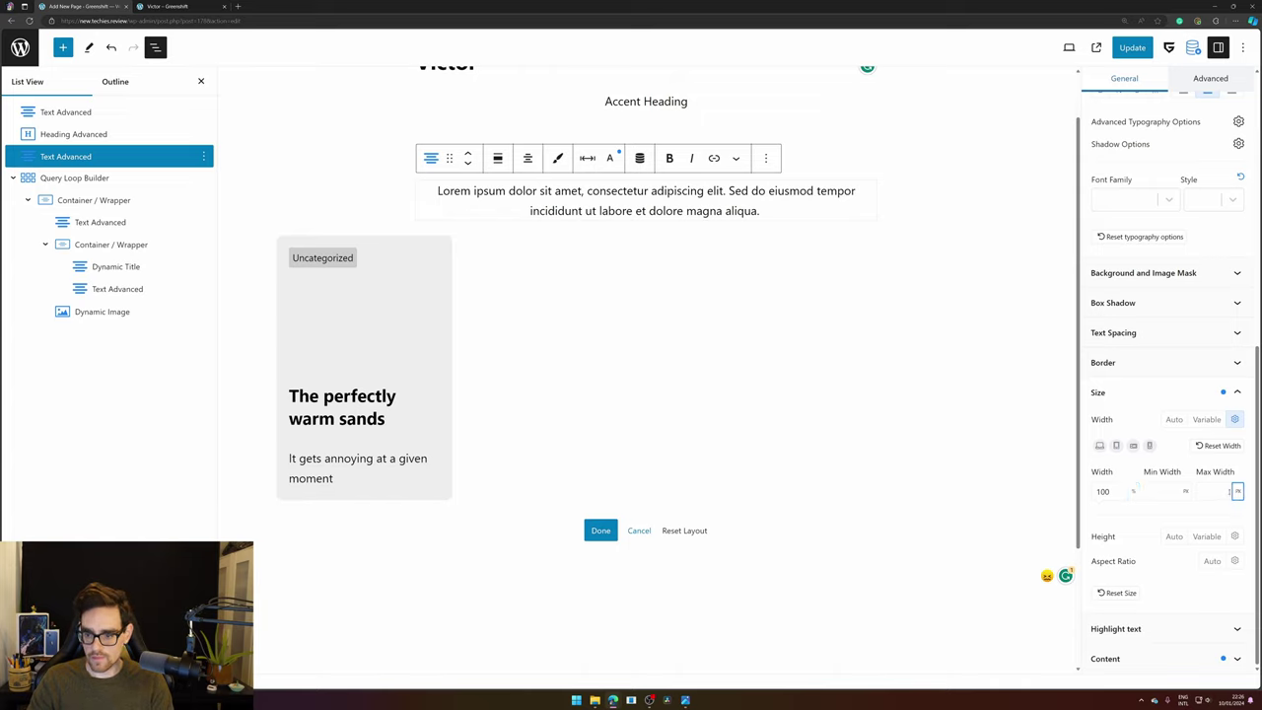
type("50")
left_click(1237, 491)
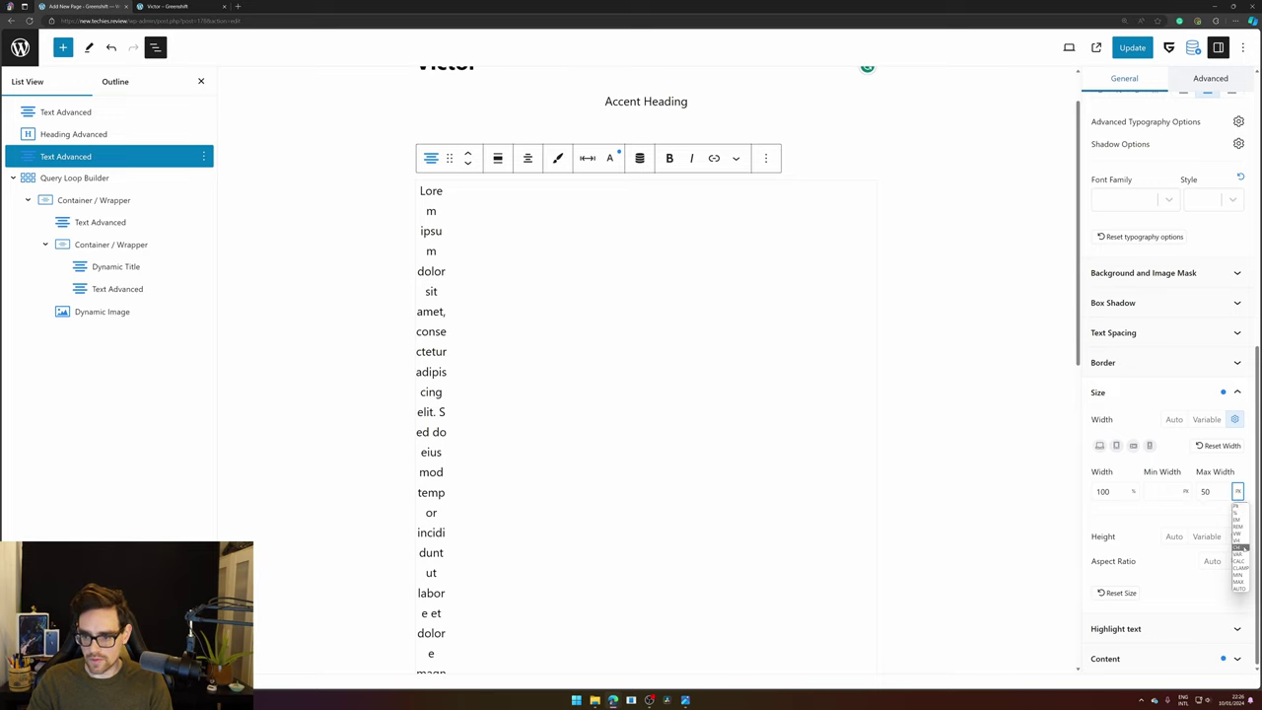
left_click(1238, 547)
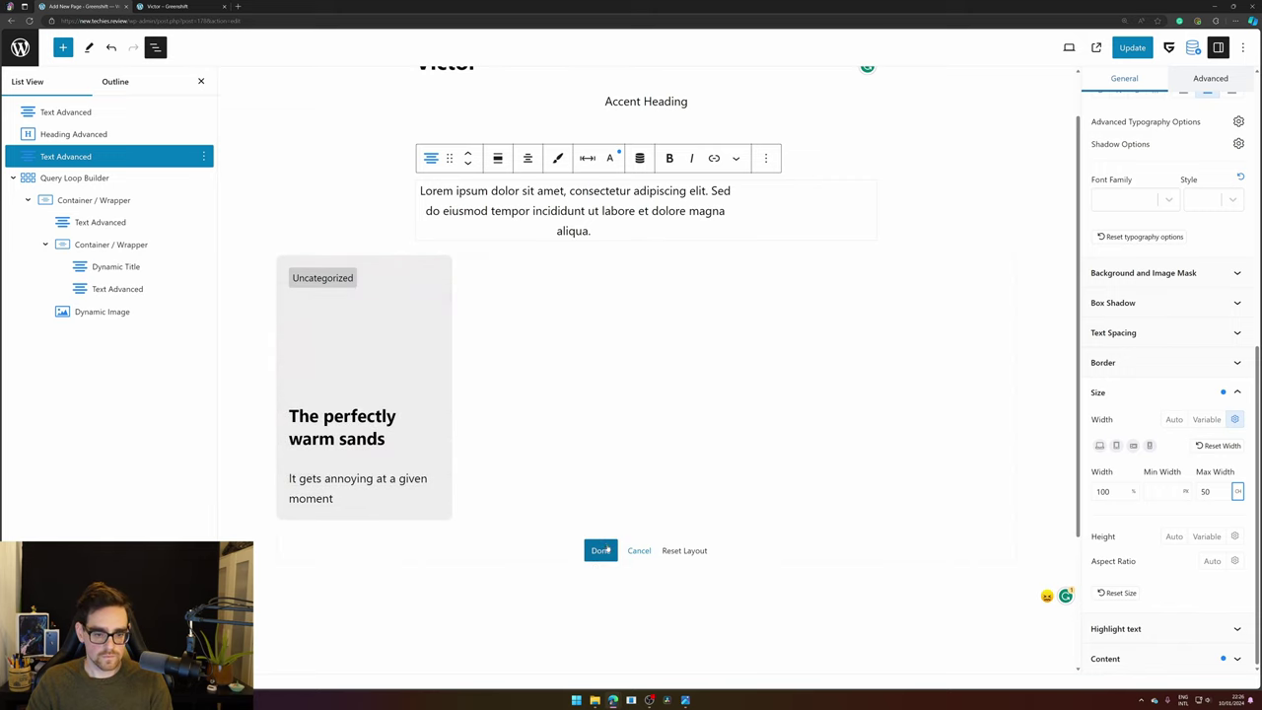
- Finish editing the query loop layout, save the page, and reload the live Victor page to check it
left_click(600, 550)
key("ctrl+s")
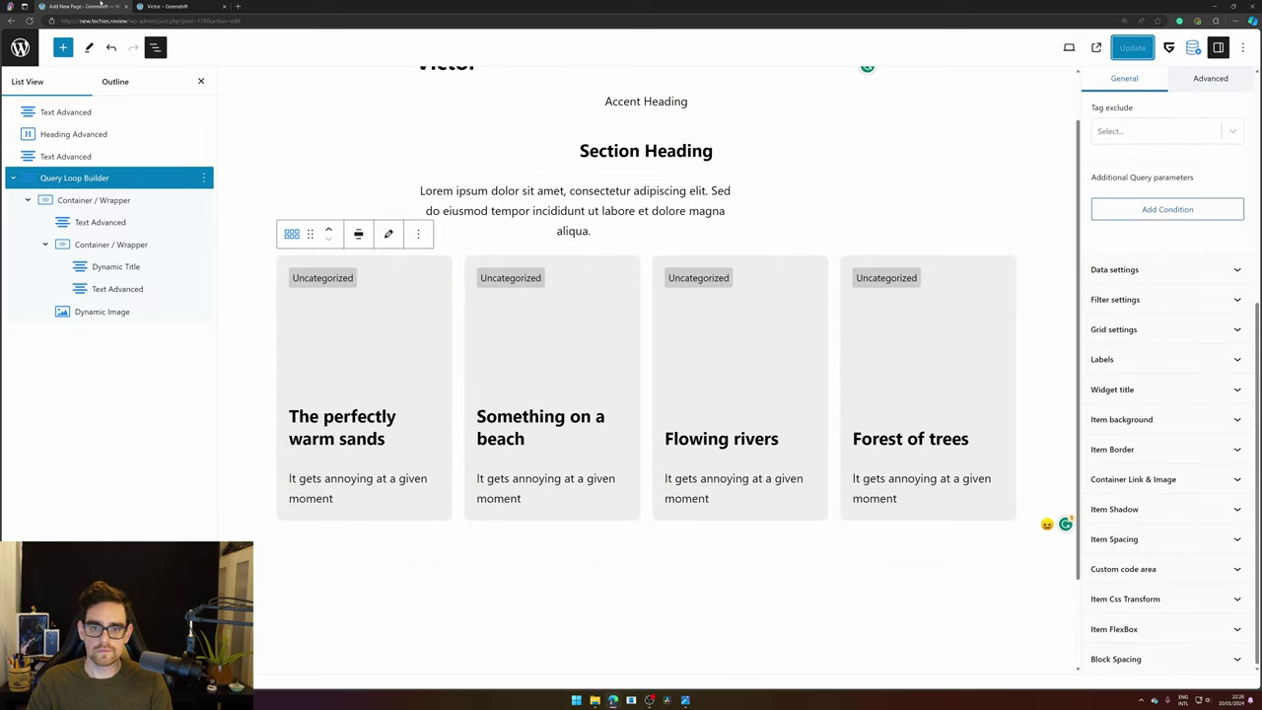
left_click(195, 5)
left_click(29, 20)
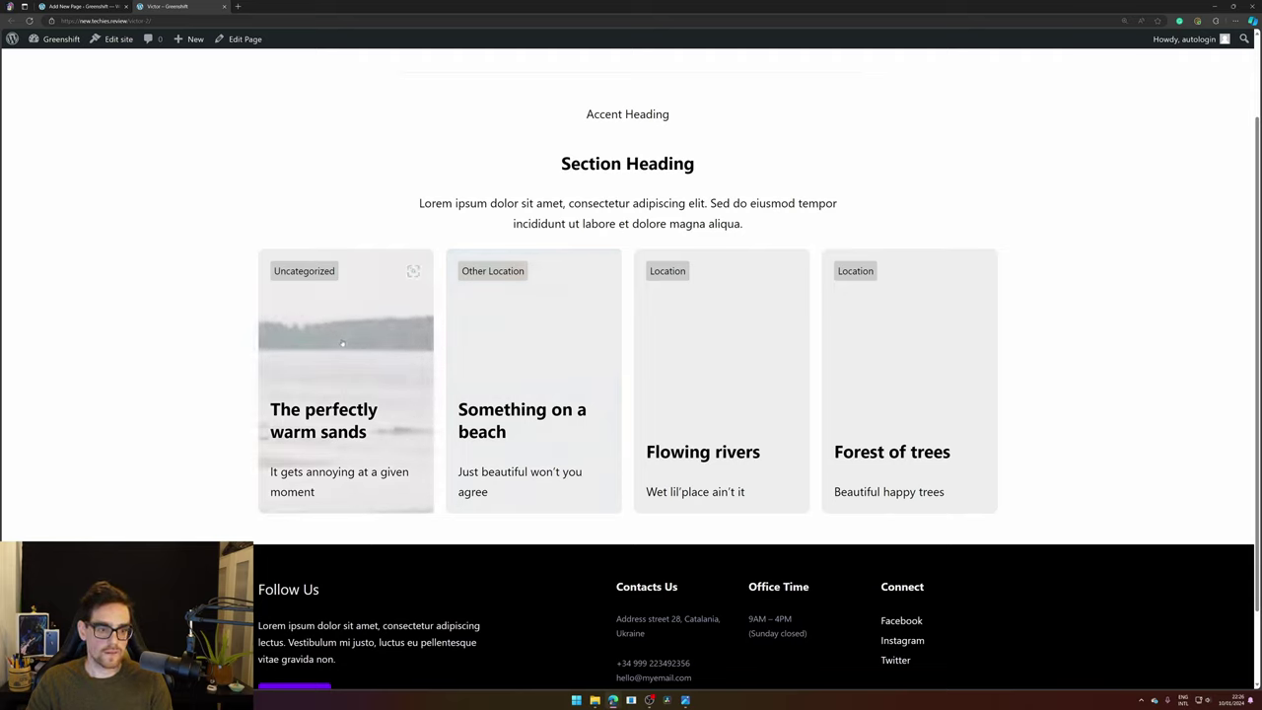
double_click(752, 10)
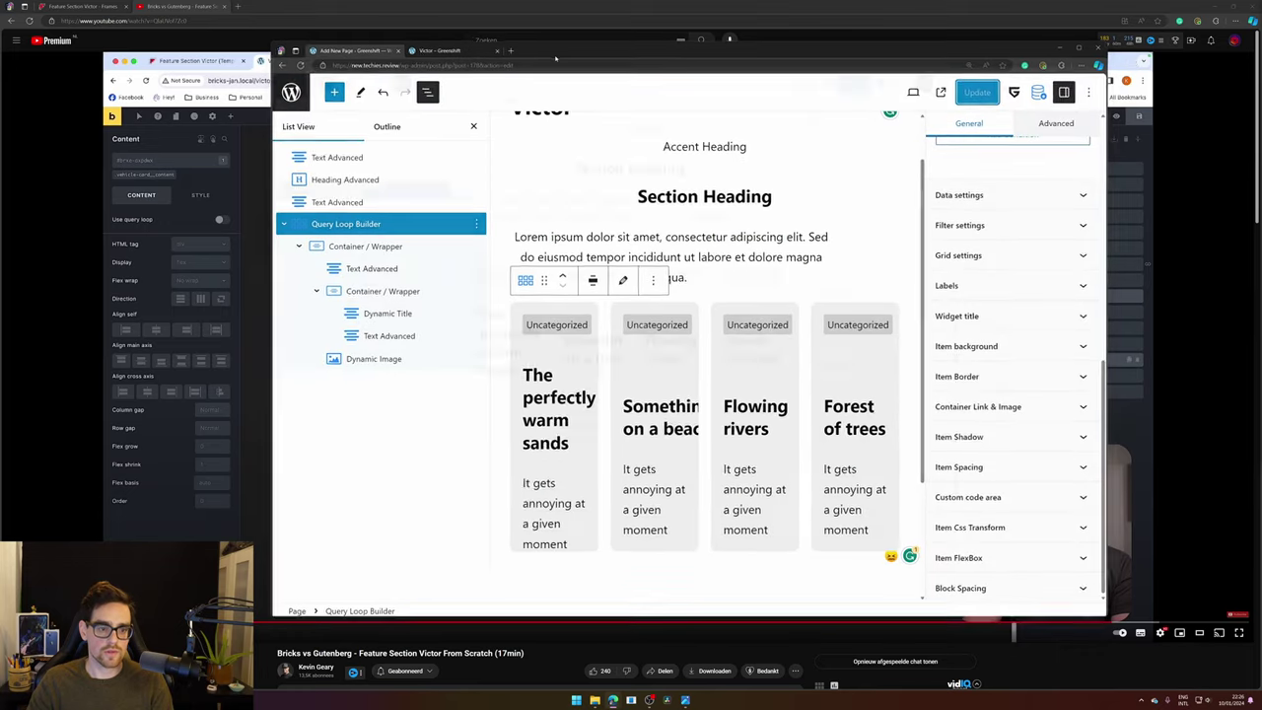
- Insert a GreenShift Button block directly after the collapsed Query Loop Builder
key("super+Up")
left_click(203, 177)
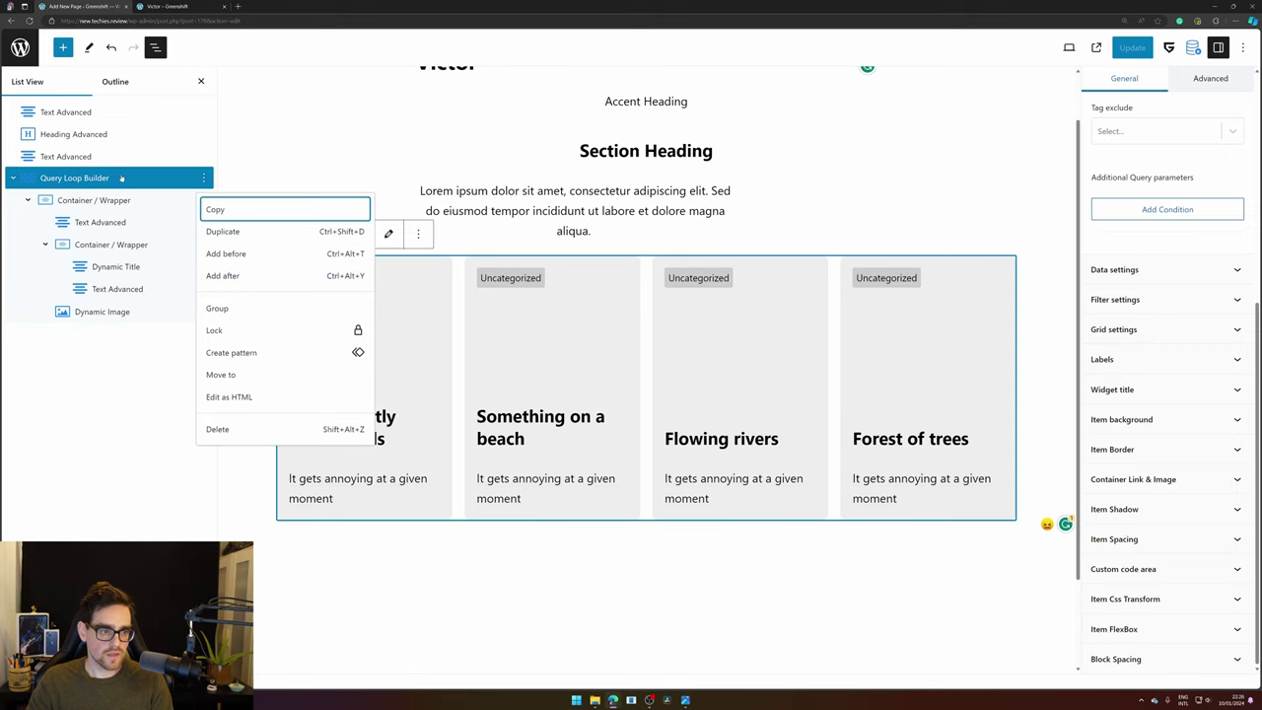
left_click(14, 179)
left_click(14, 179)
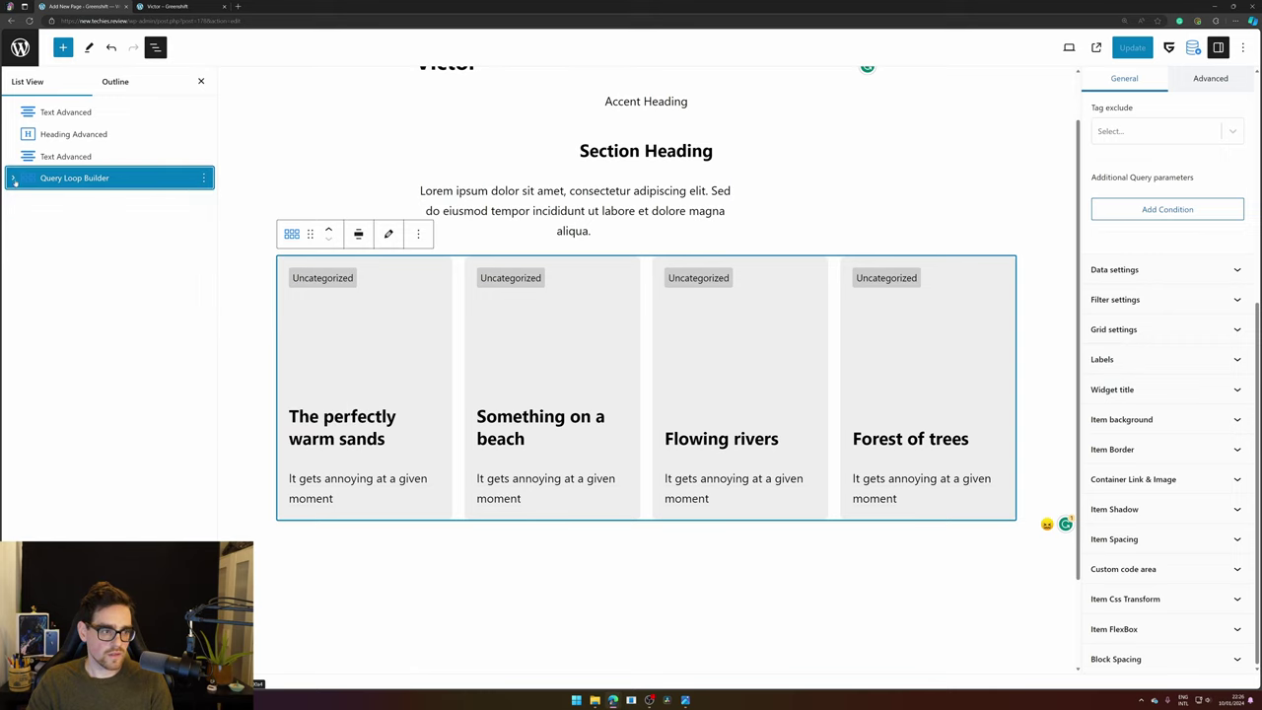
left_click(418, 234)
left_click(443, 339)
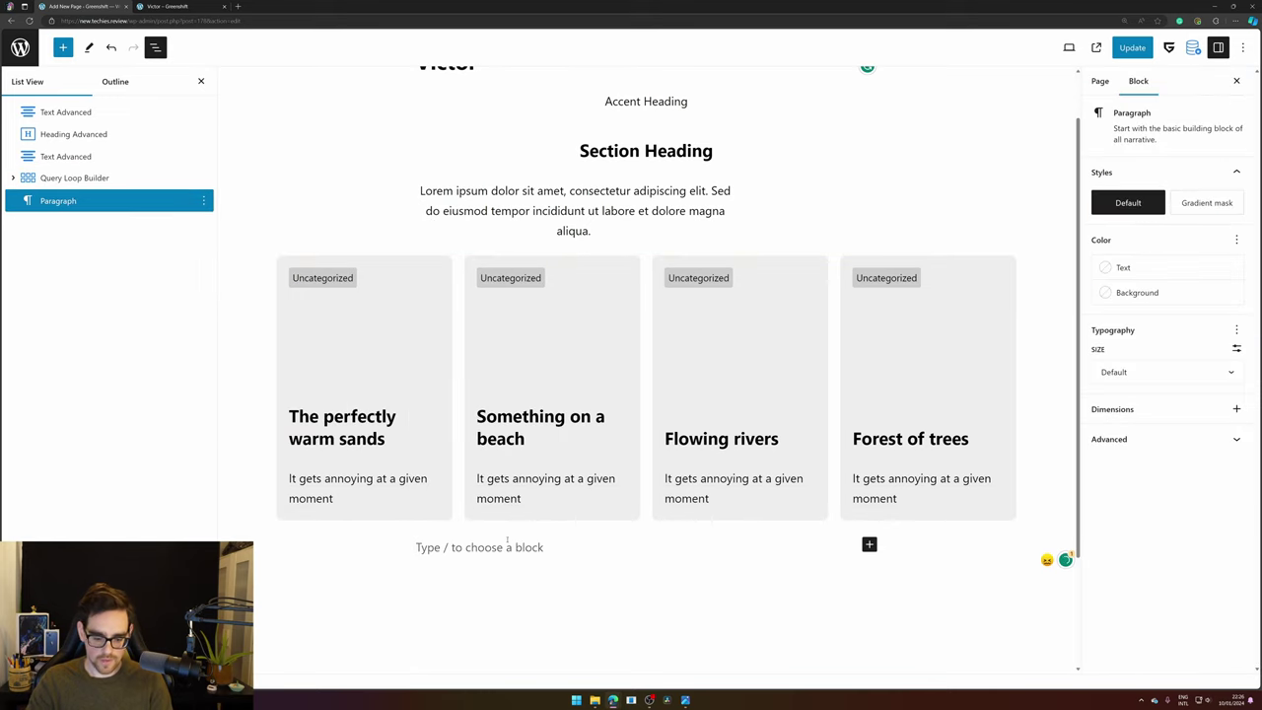
type("/butto")
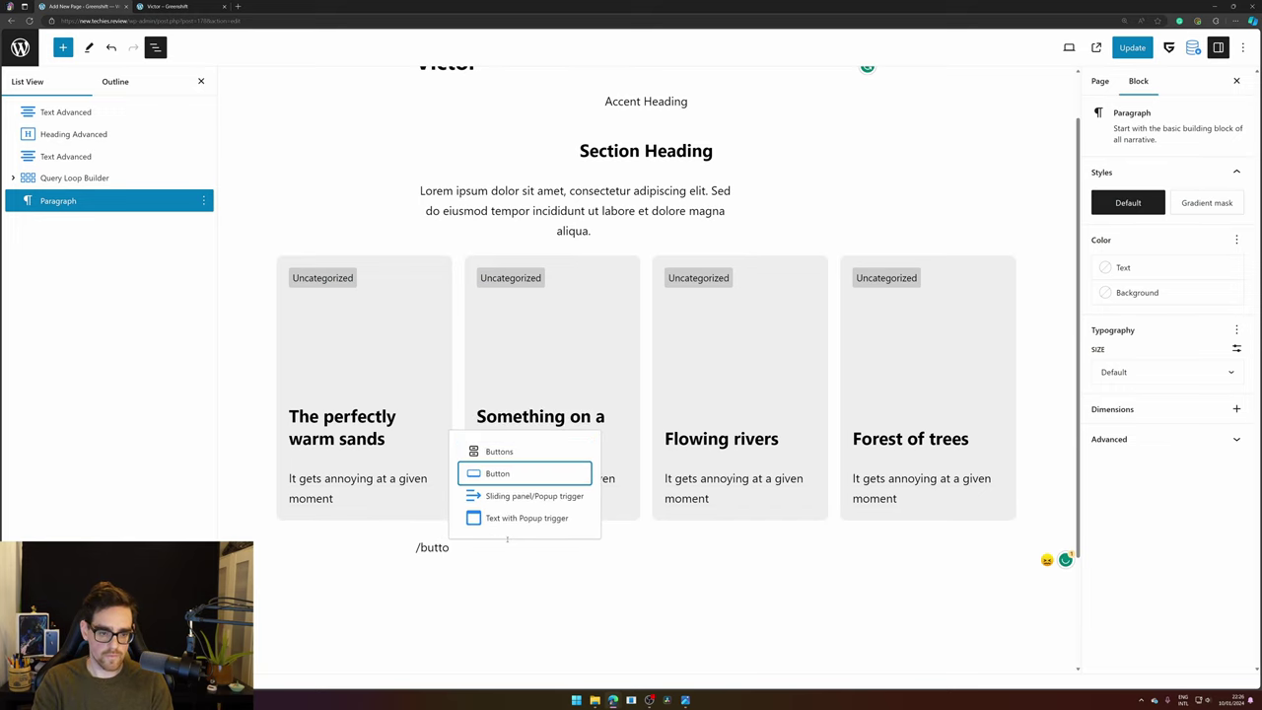
key("Down")
key("Return")
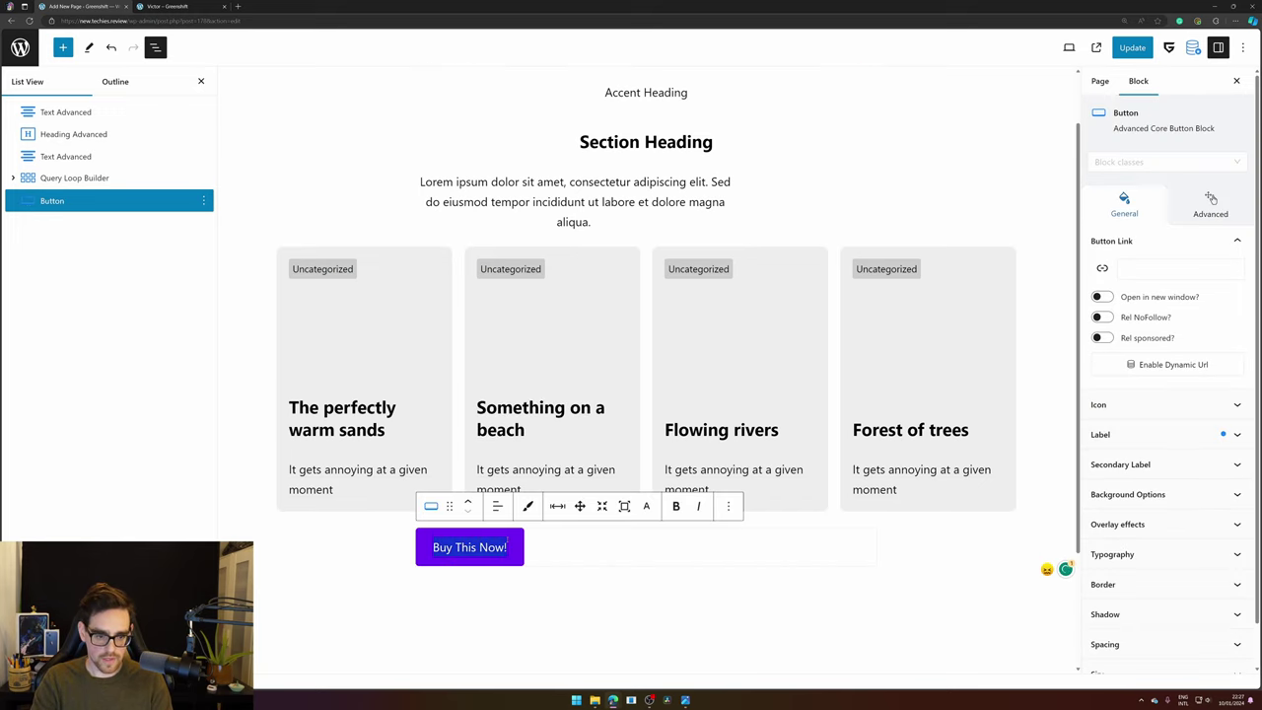
- Label the button below the cards "Subscribe!" and center-align it
type("S")
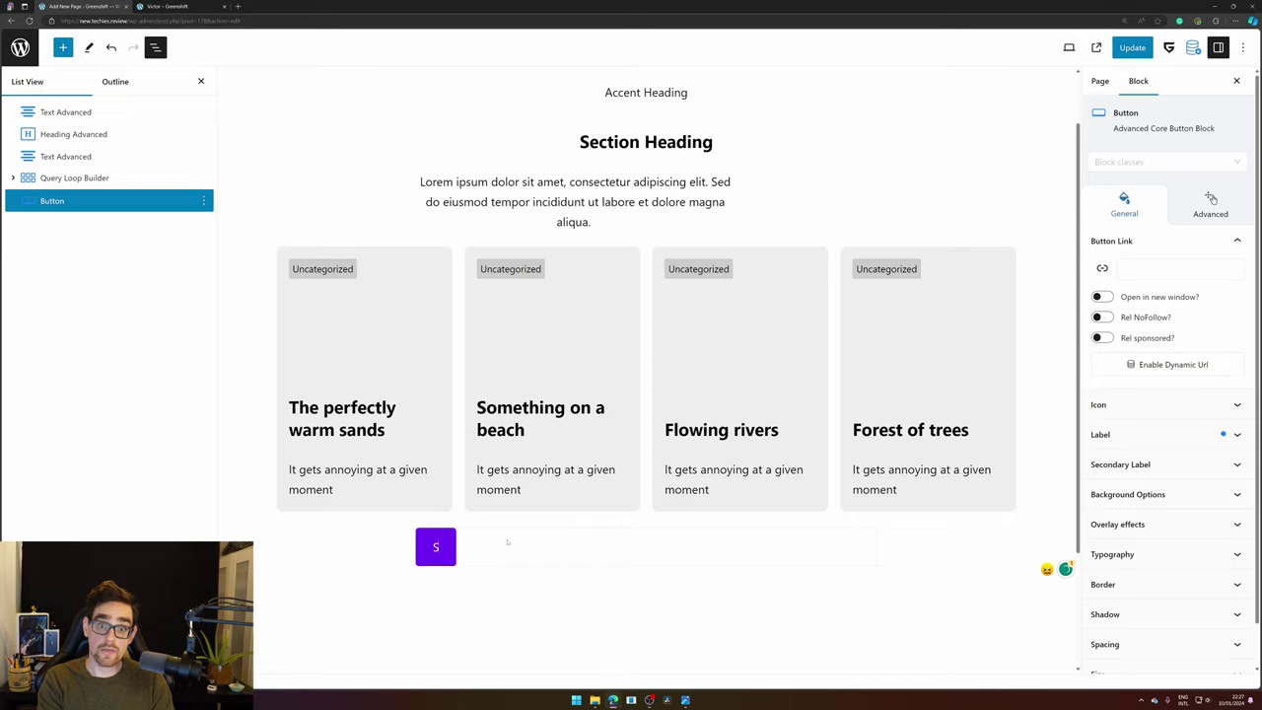
type("ubscribe")
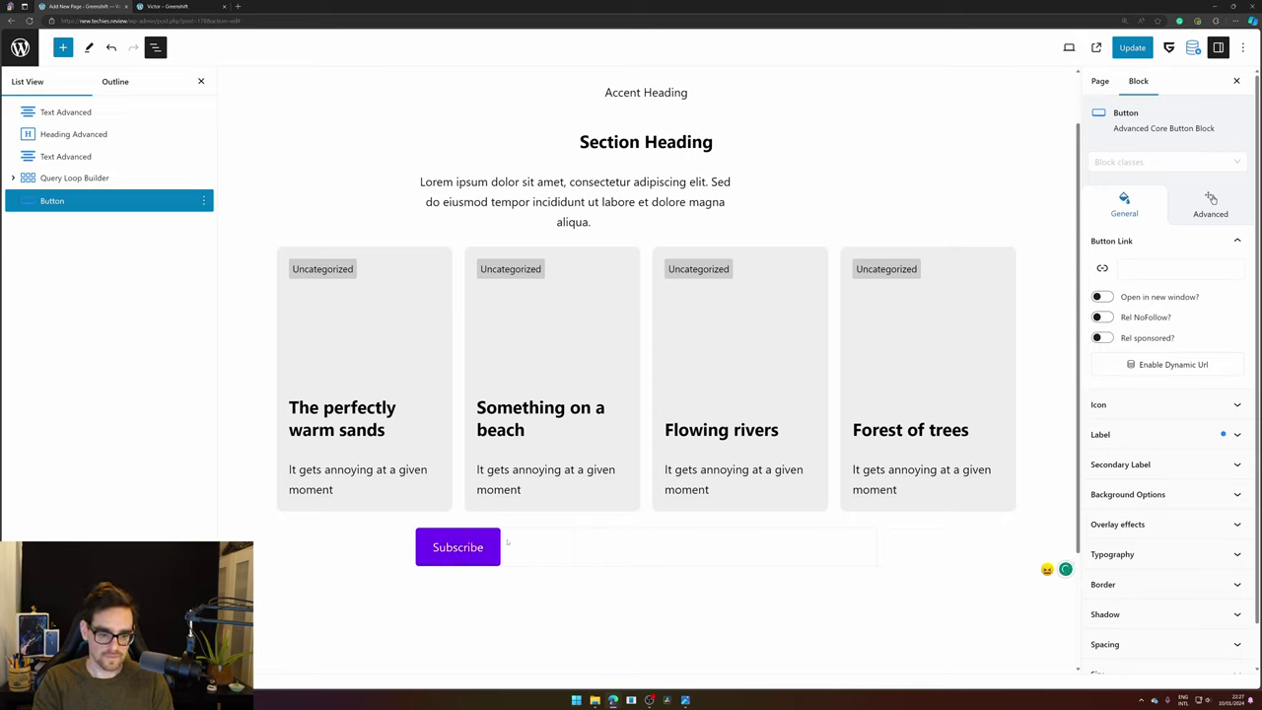
type("!")
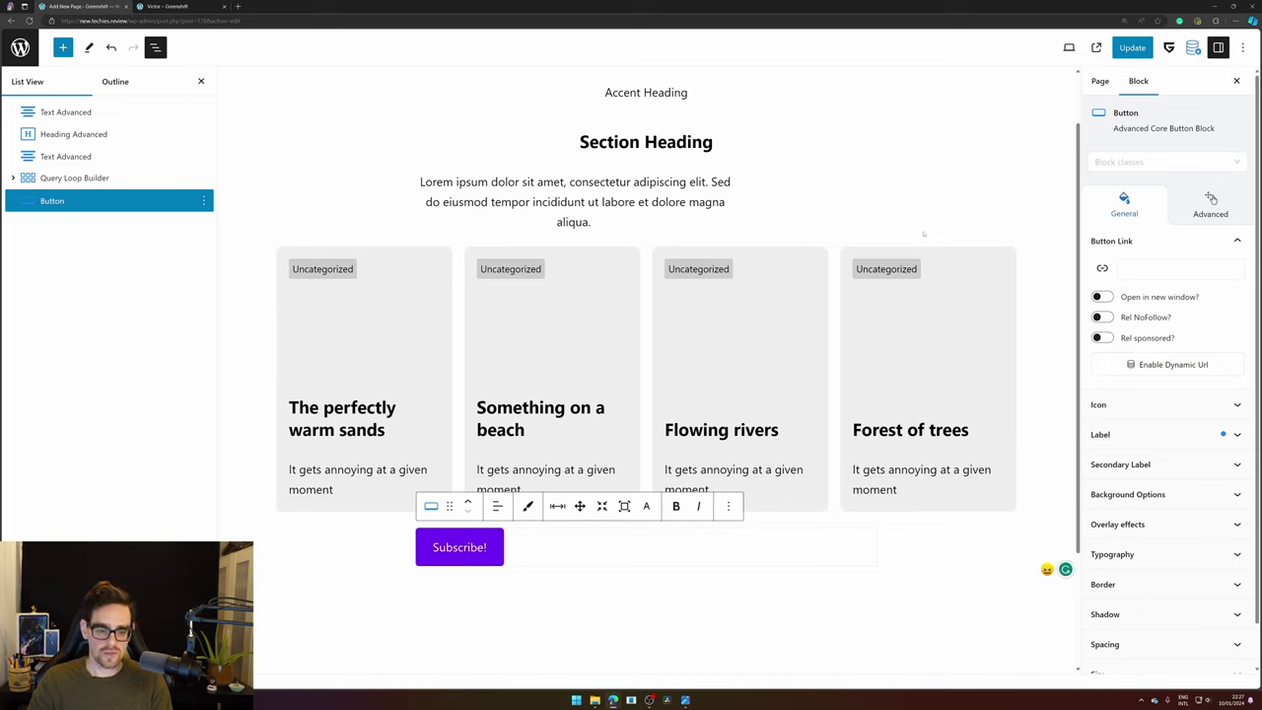
left_click(497, 506)
left_click(523, 560)
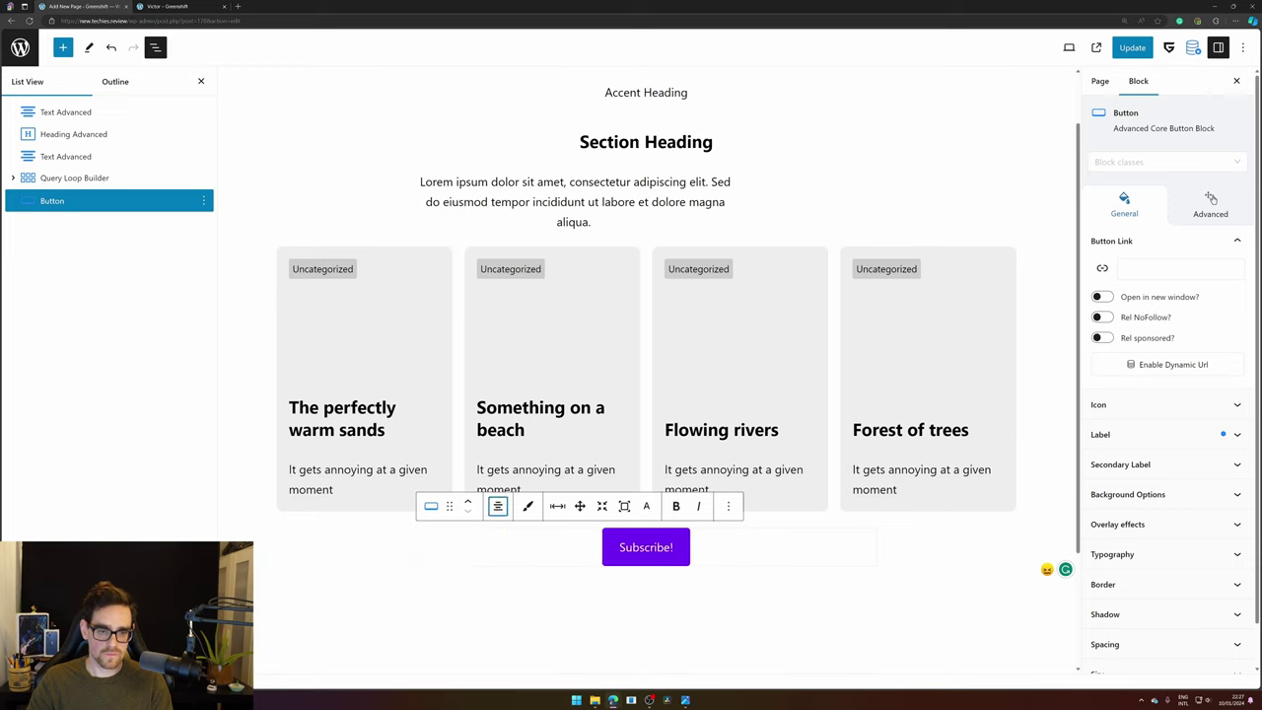
- Center the Lorem ipsum text block horizontally by setting its left and right margins to auto
left_click(618, 201)
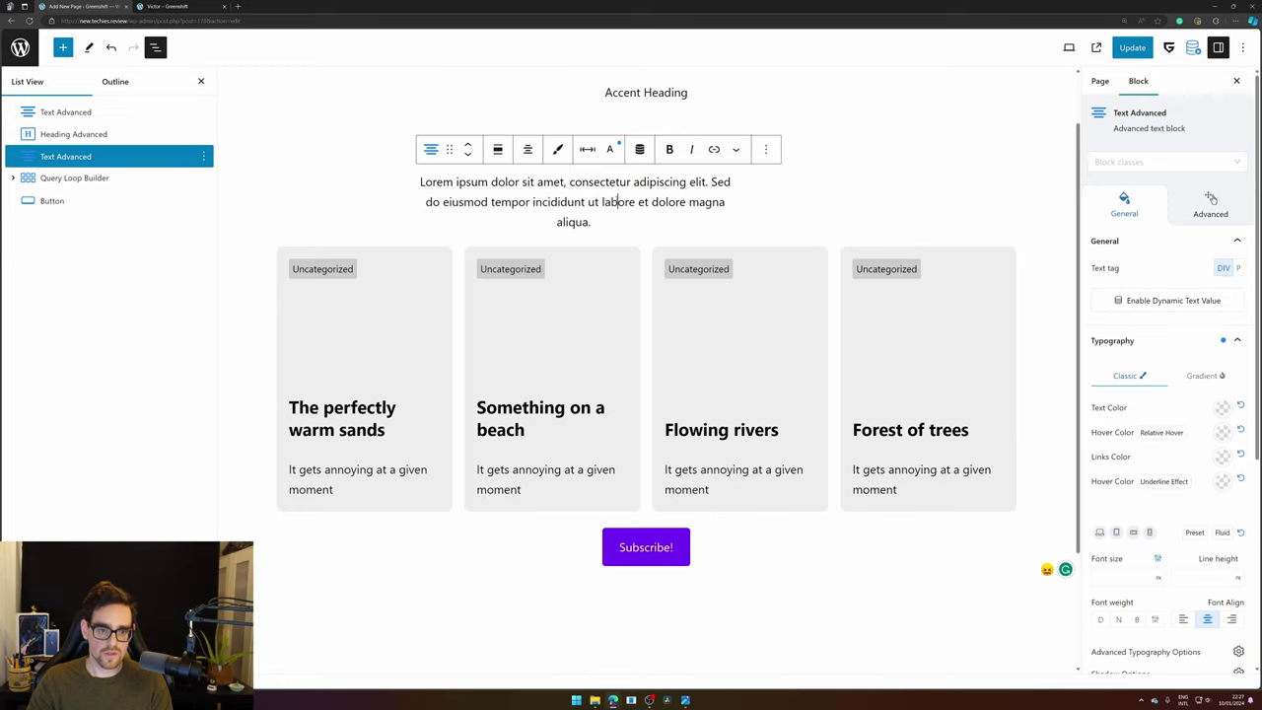
left_click(588, 153)
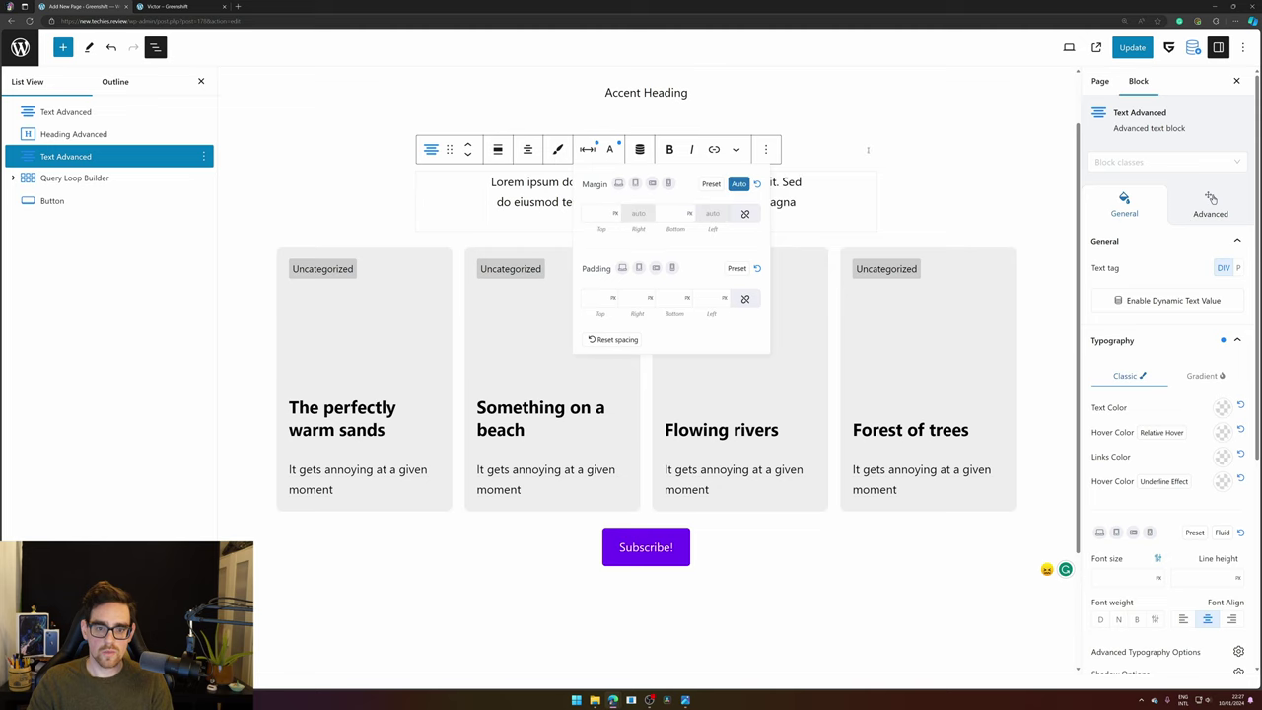
left_click(902, 175)
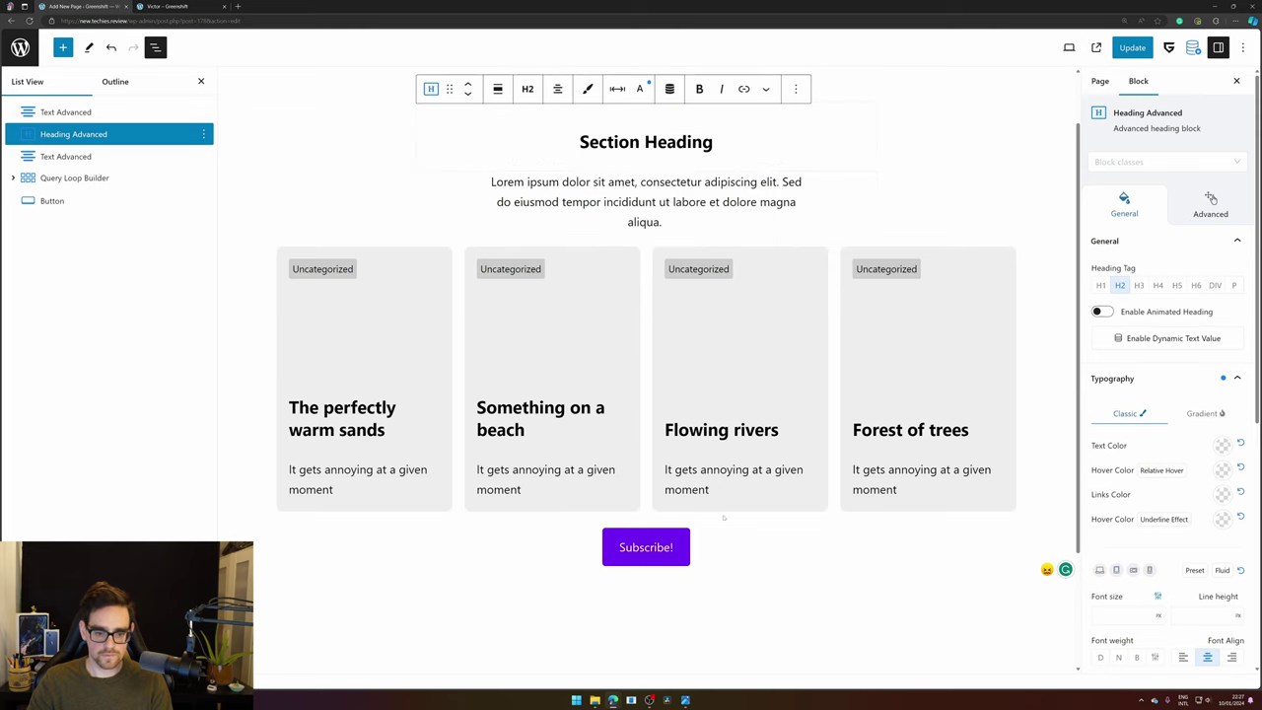
- Shrink the live Victor page's window to a narrow width and check how the intro text and cards adapt
scroll(634, 250, "up", 1)
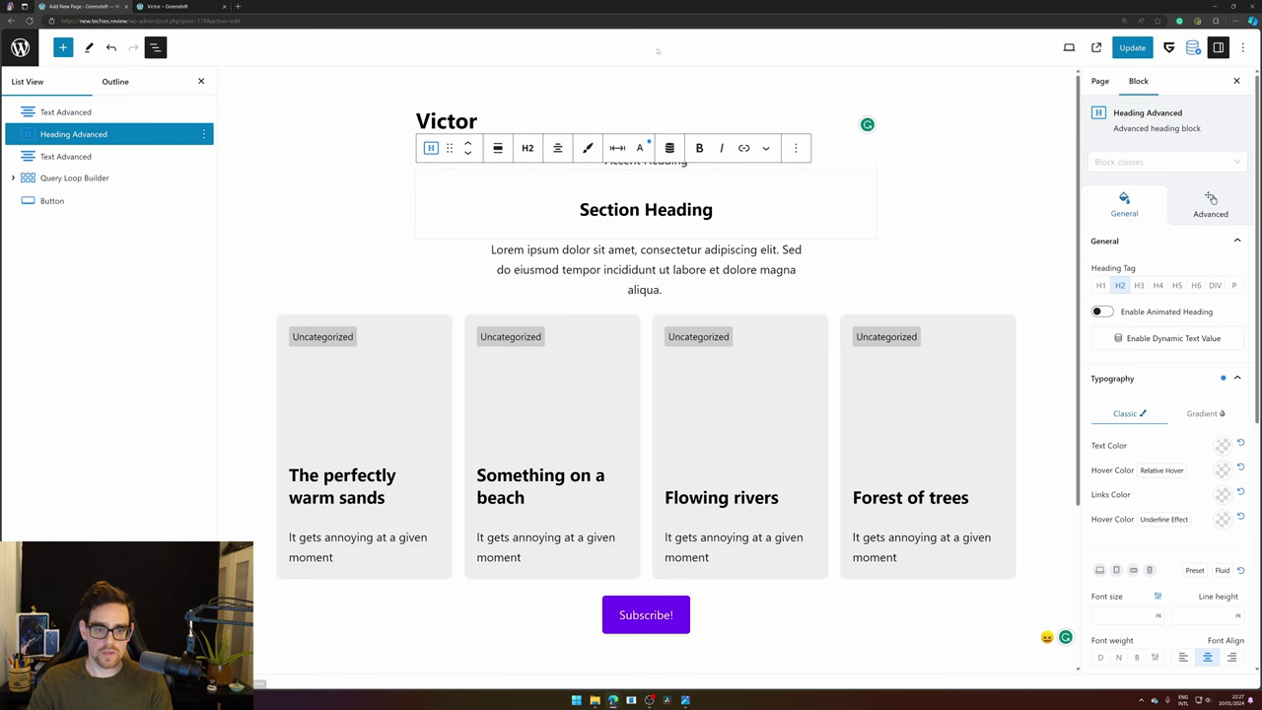
left_click(168, 6)
double_click(547, 8)
left_click_drag(547, 9, 350, 62)
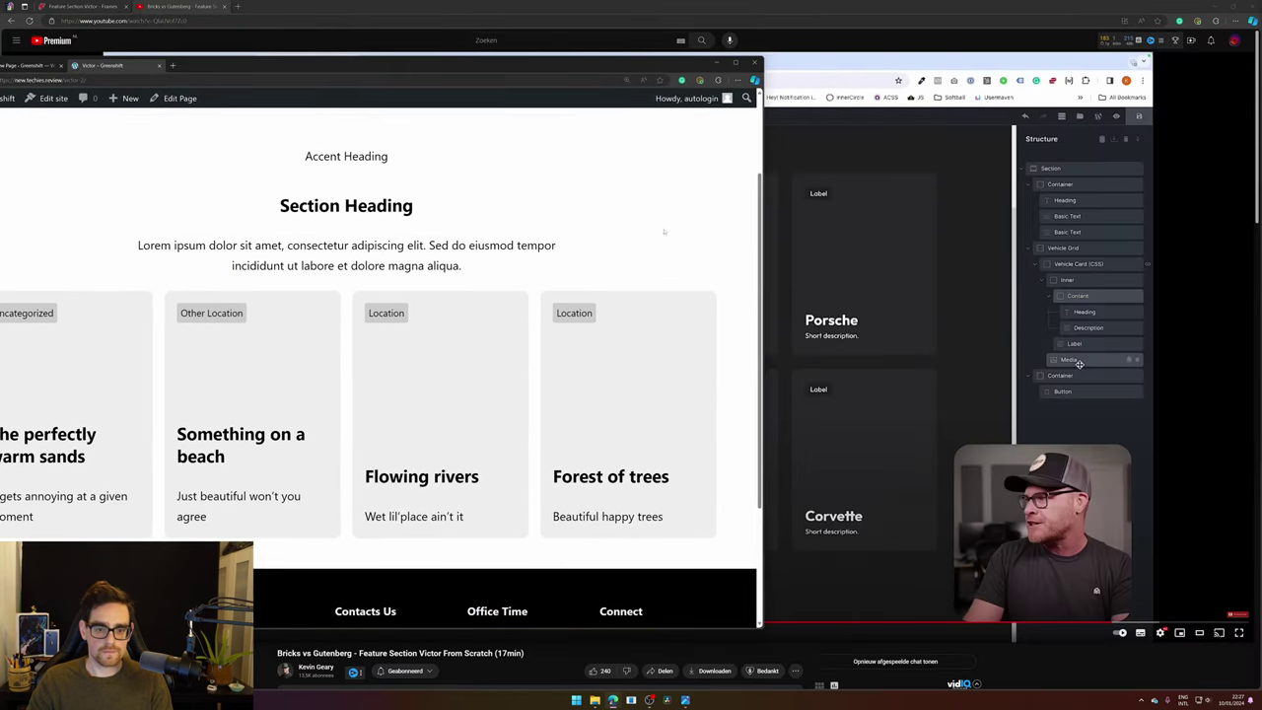
left_click_drag(763, 238, 273, 237)
left_click_drag(202, 71, 527, 50)
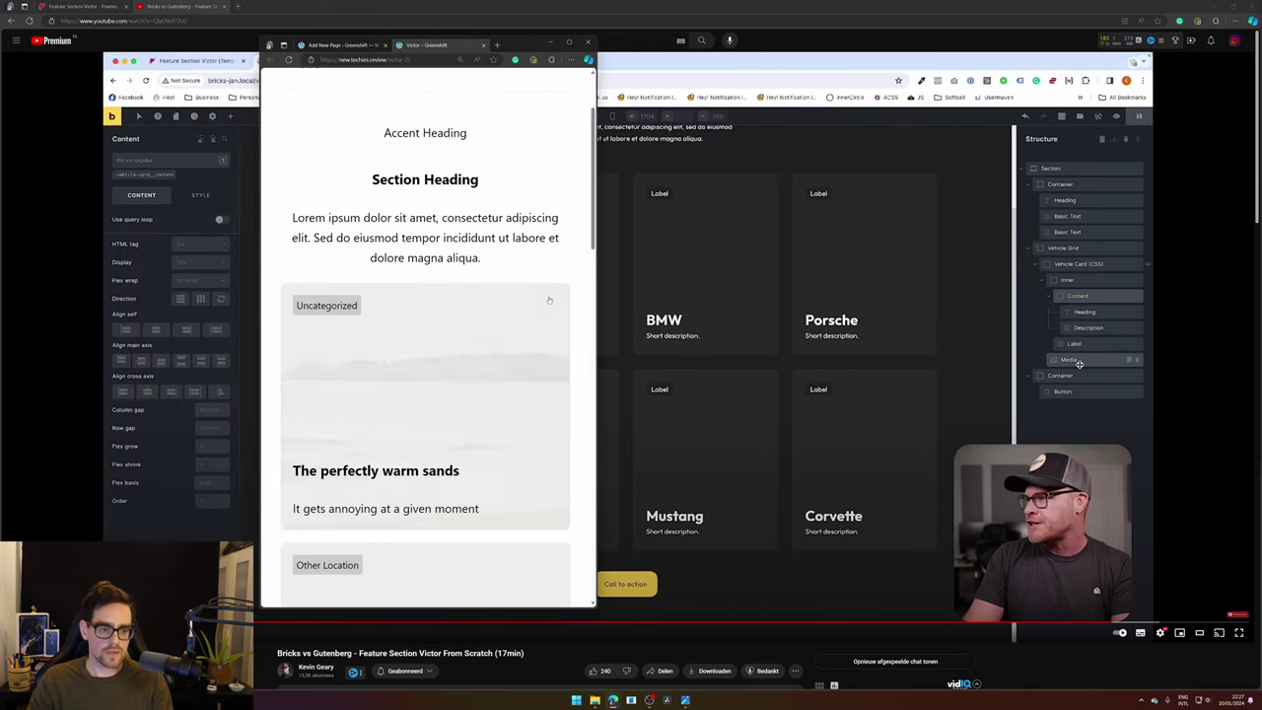
- Examine the full stack of cards on the narrowed live page and merge its window back into the main browser window
scroll(399, 339, "down", 4)
scroll(399, 339, "down", 7)
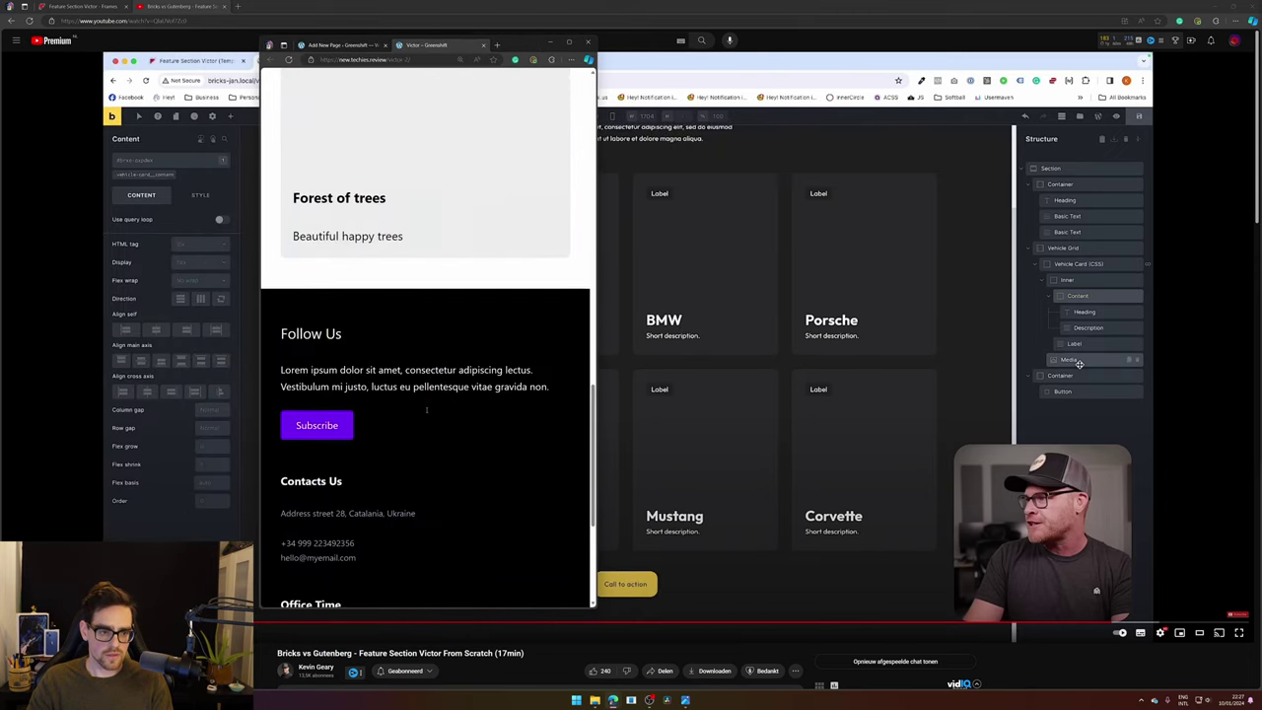
scroll(423, 402, "up", 11)
scroll(423, 402, "down", 1)
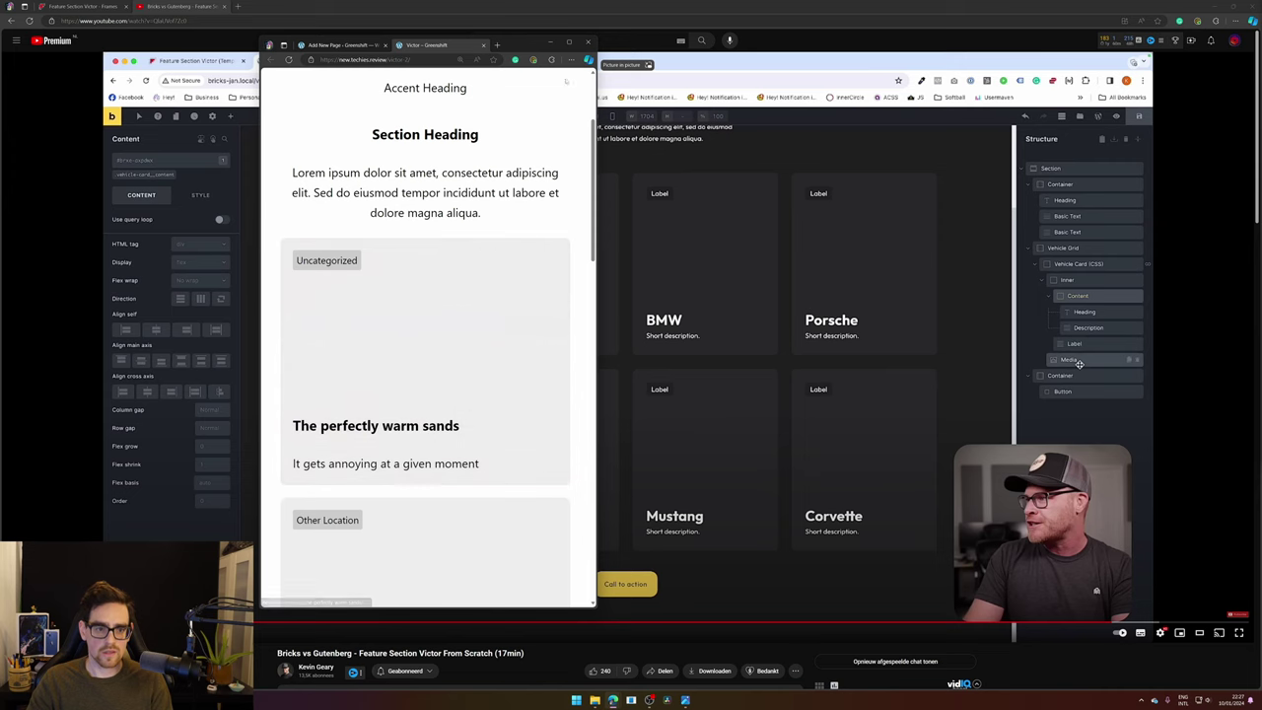
left_click_drag(552, 42, 169, 5)
- Give the Query Loop Builder custom CSS for max-width 575.98px: an auto-flow max-content grid with scroll-snap-type x mandatory on ul and centered scroll-snap-align on li
left_click(84, 6)
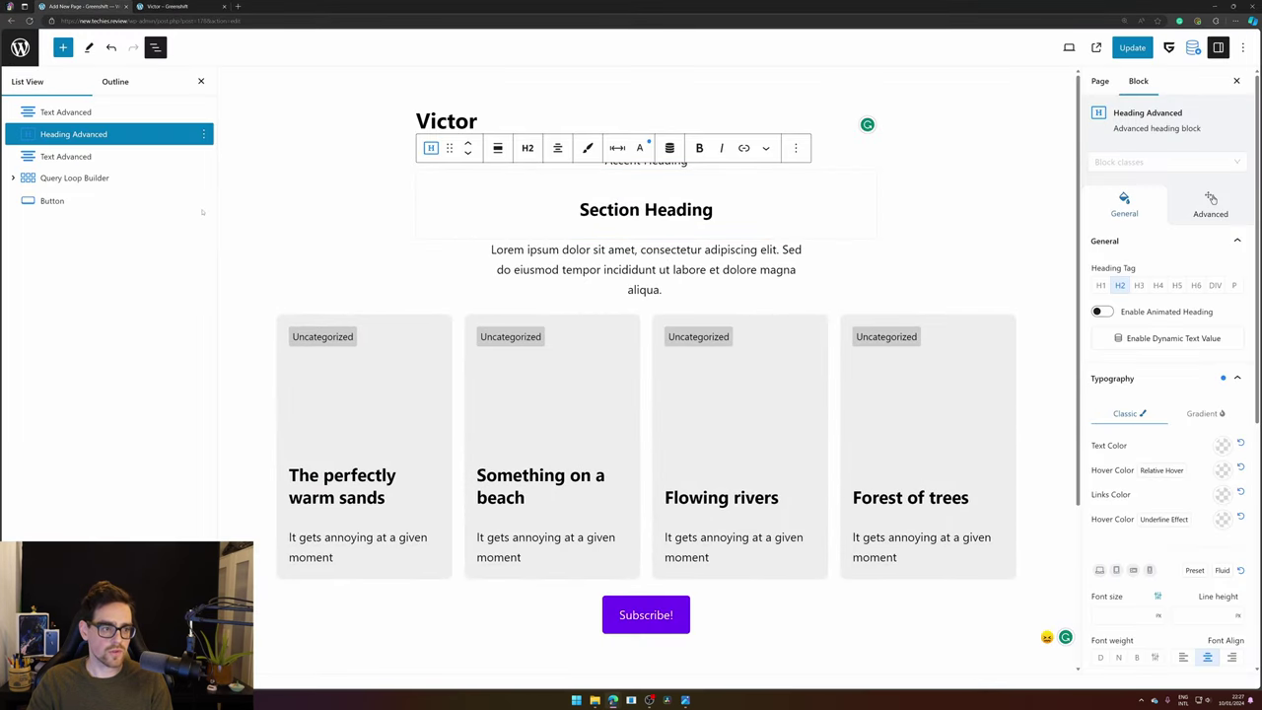
left_click(77, 180)
left_click(13, 177)
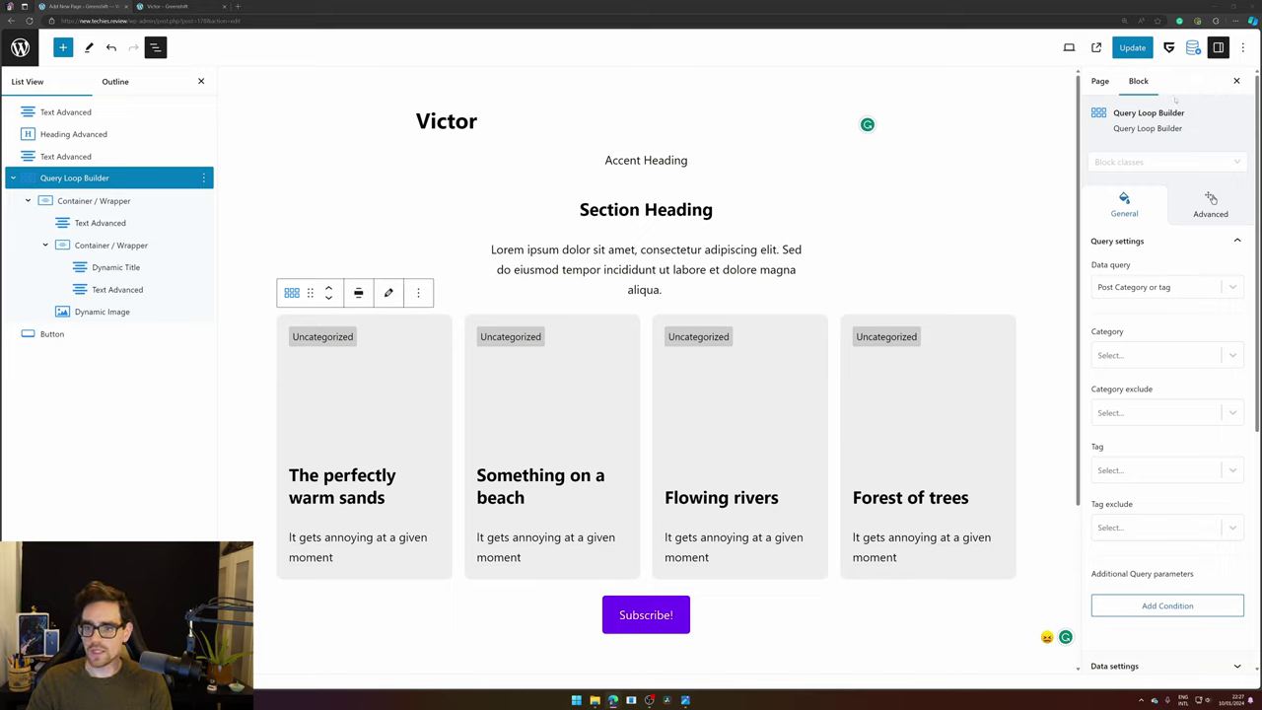
left_click(1211, 197)
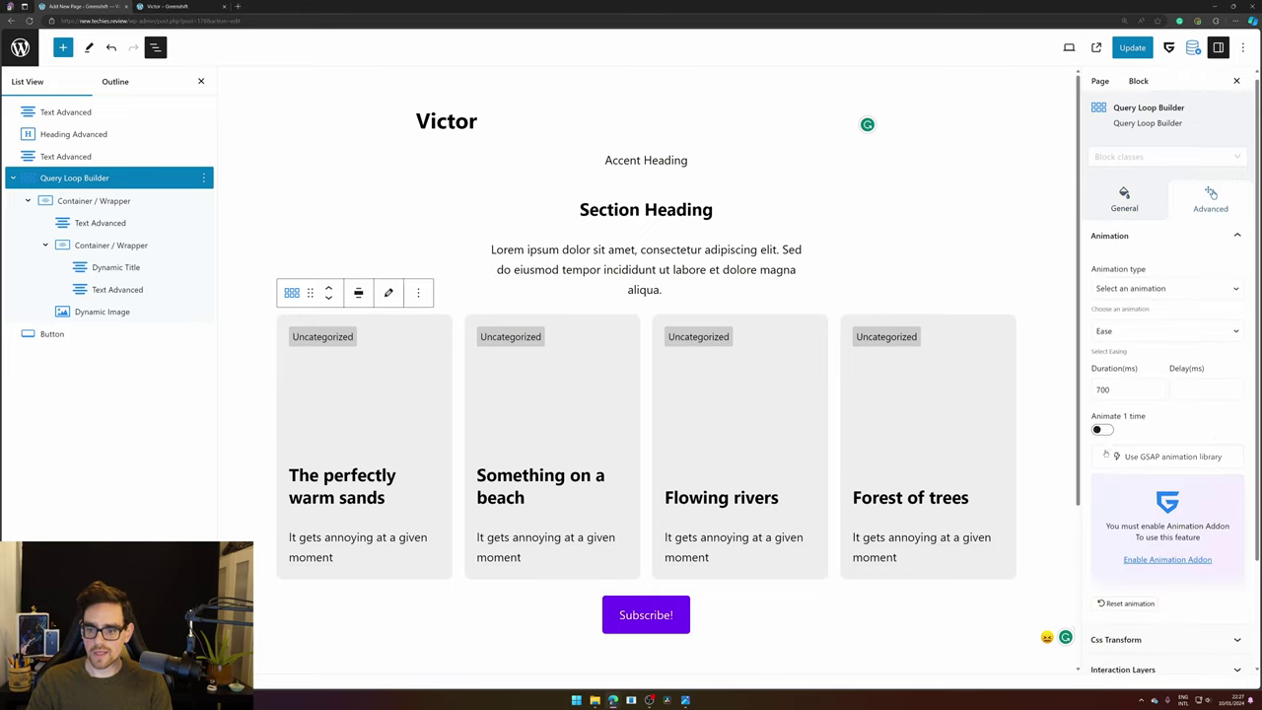
scroll(1156, 541, "down", 2)
left_click(1161, 510)
left_click(1161, 511)
left_click(1154, 599)
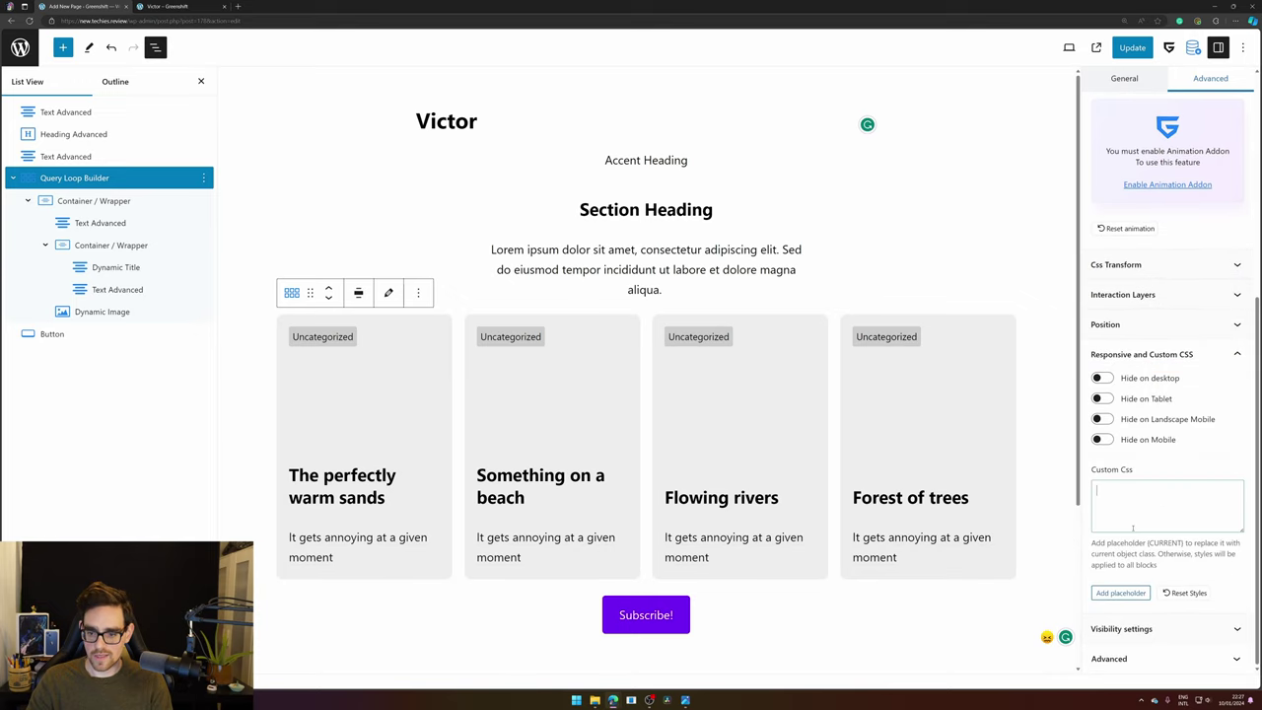
scroll(1239, 515, "down", 1)
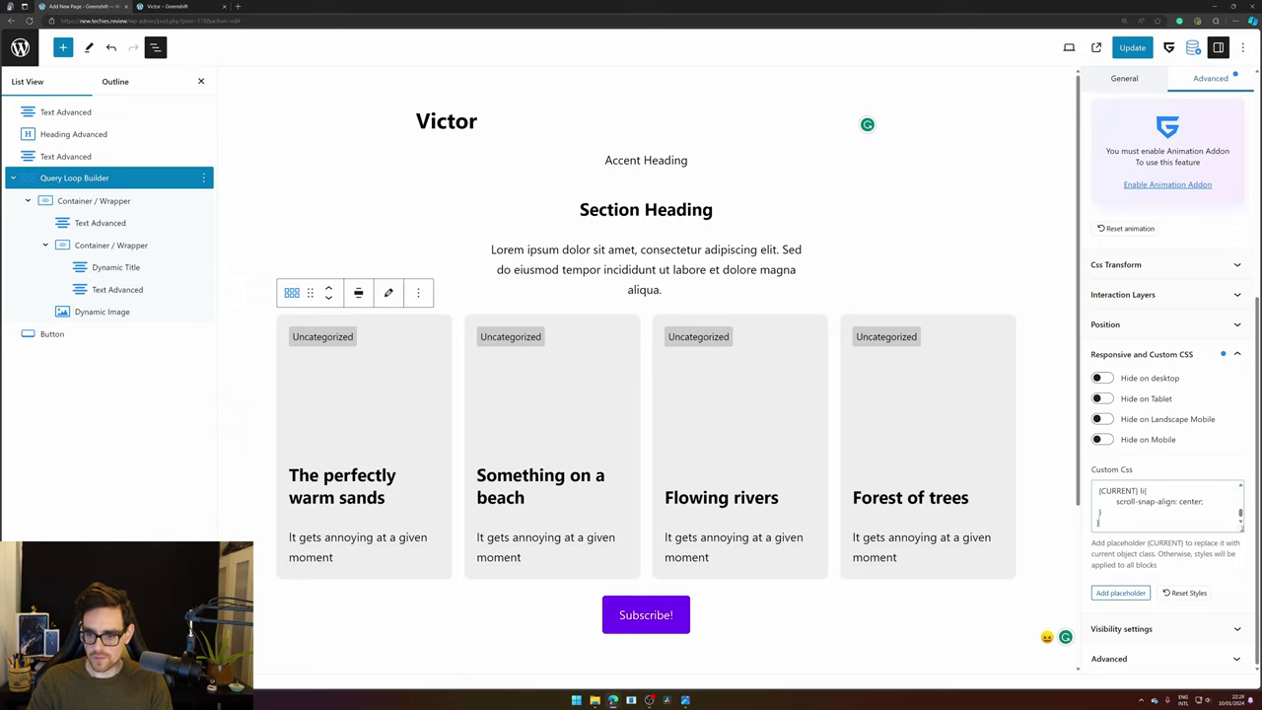
left_click_drag(1240, 529, 1216, 671)
scroll(1120, 477, "down", 2)
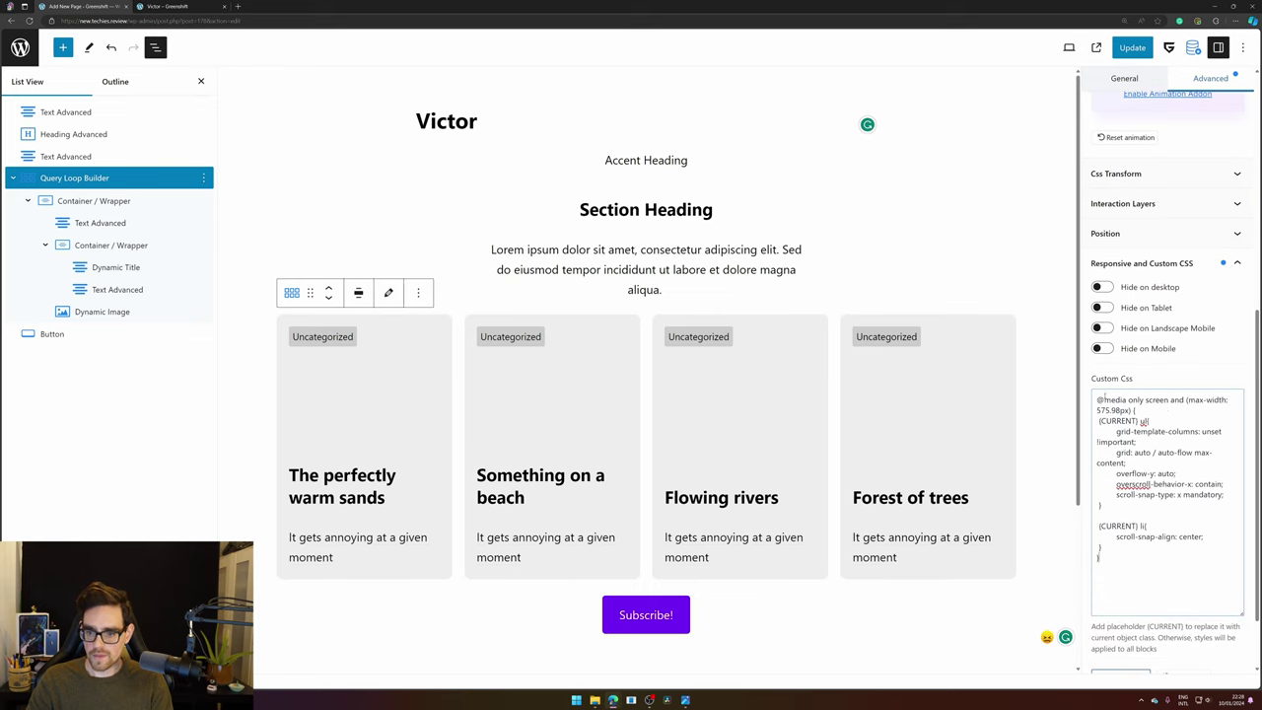
- Review the custom CSS's media query, its {CURRENT} ul selector and the note explaining the {CURRENT} placeholder
left_click_drag(1094, 398, 1131, 411)
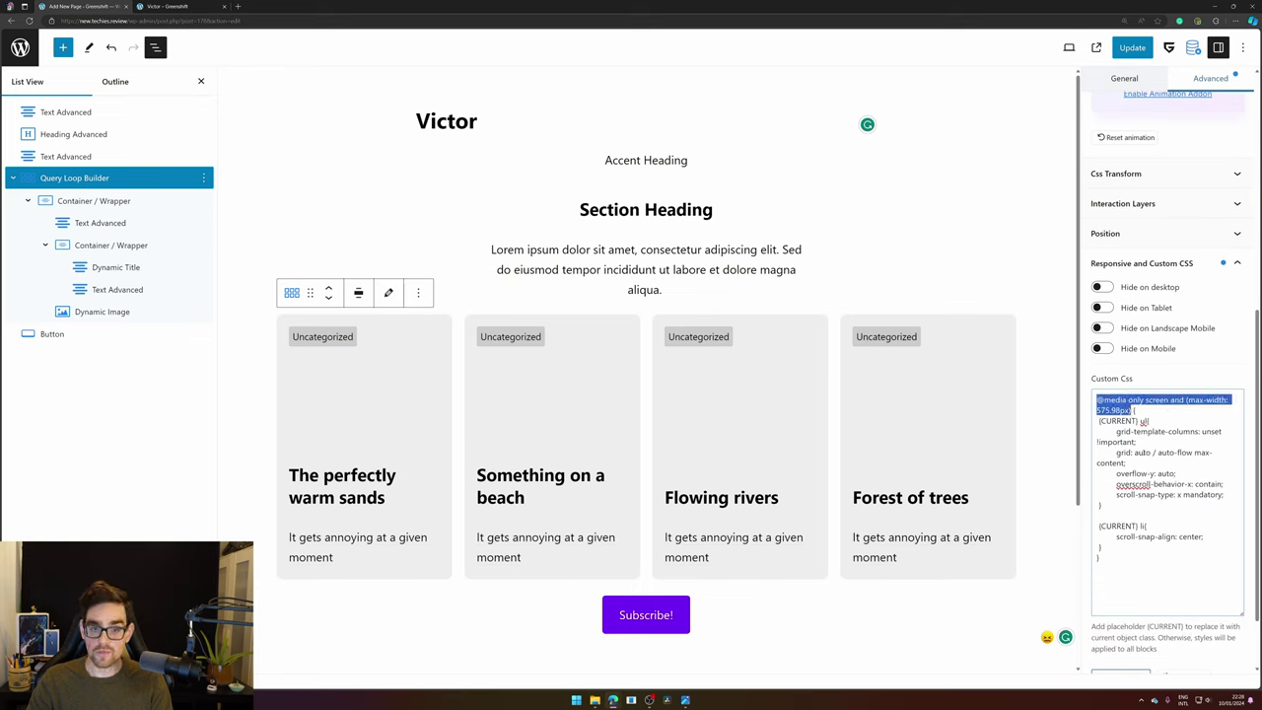
left_click(1135, 451)
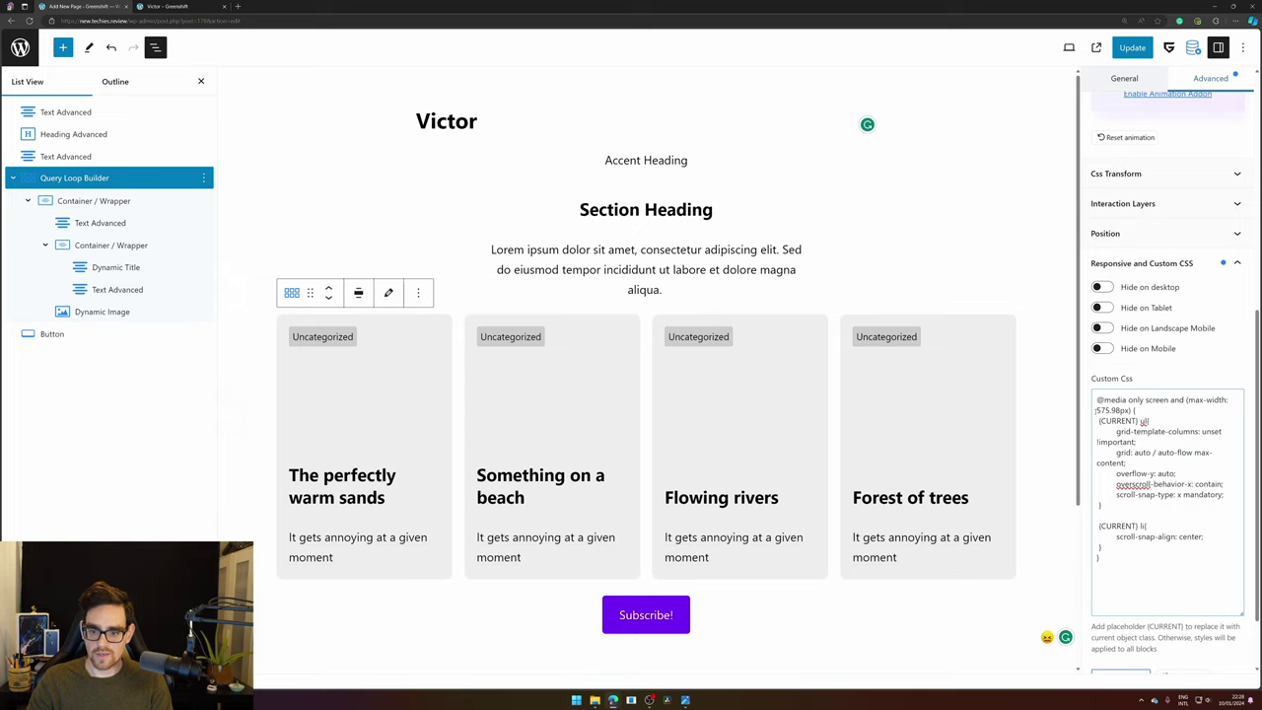
left_click_drag(1096, 409, 1134, 410)
left_click(1164, 432)
left_click_drag(1112, 550, 1087, 418)
left_click(1107, 432)
triple_click(1109, 421)
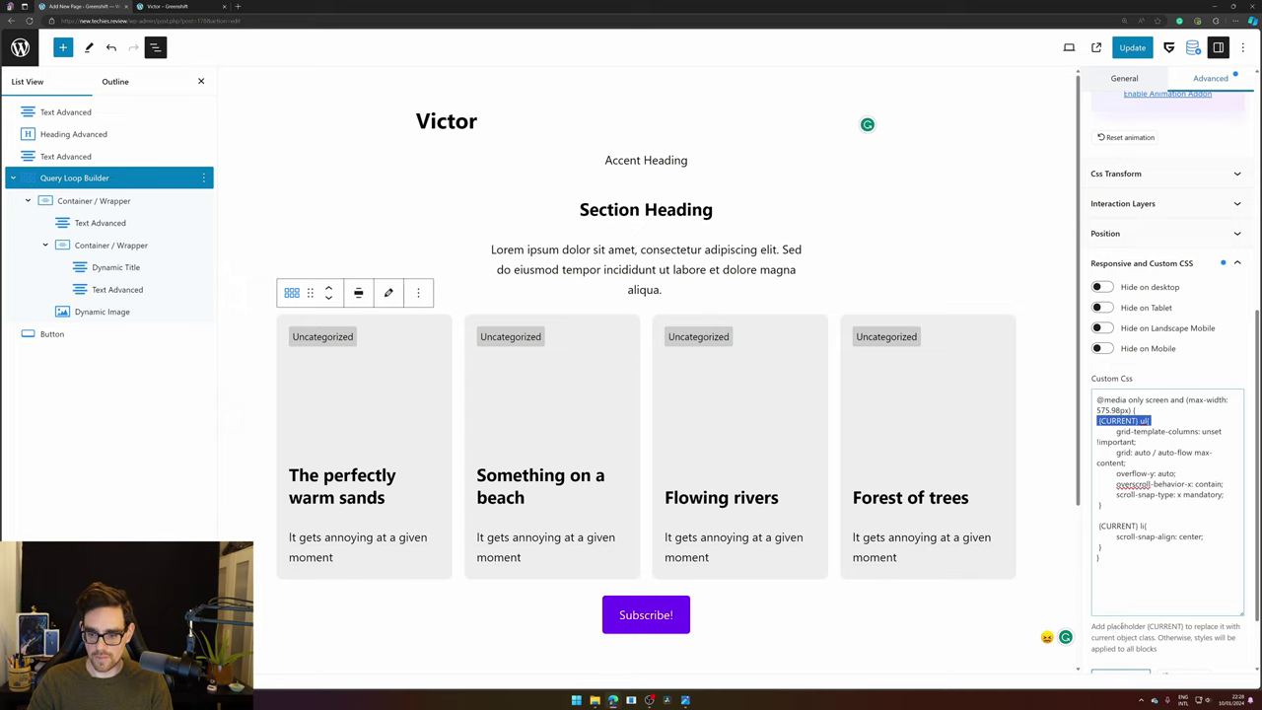
left_click(1122, 625)
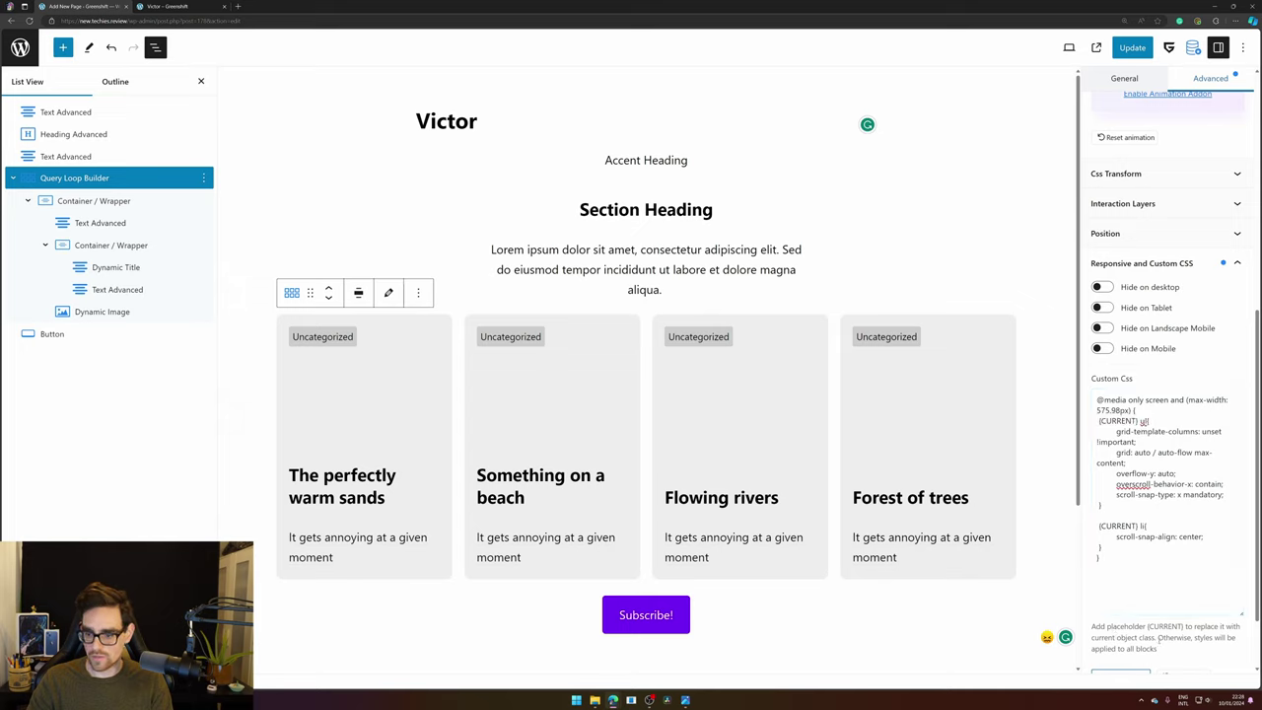
left_click_drag(1095, 636, 1153, 638)
left_click(1159, 638)
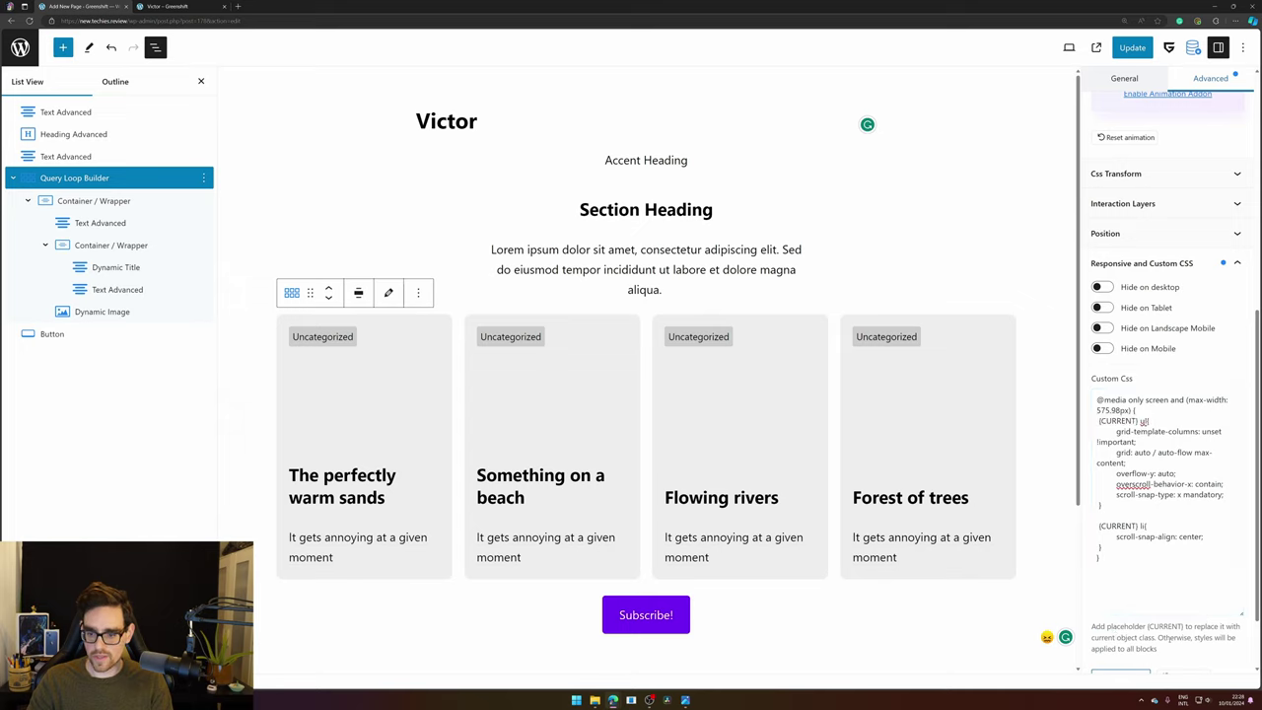
double_click(1143, 420)
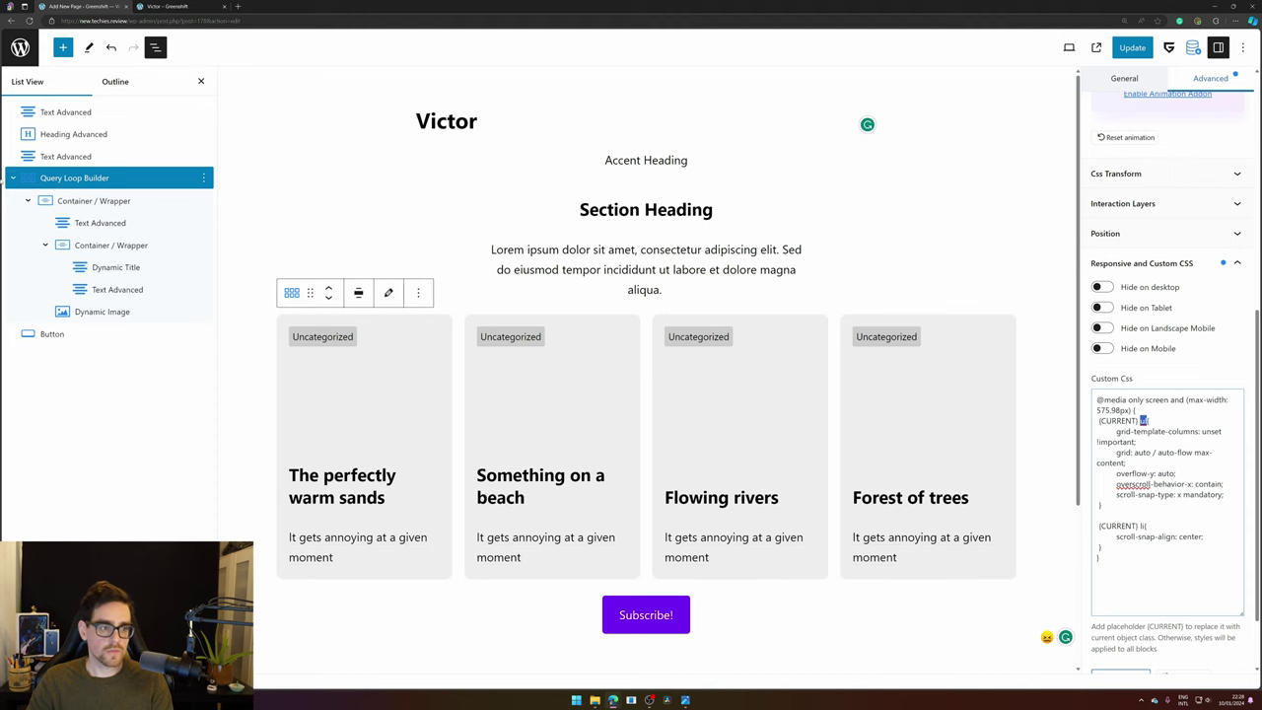
- Inspect the card grid on the live Victor page and locate the ul list and its li items in the page markup
left_click(207, 5)
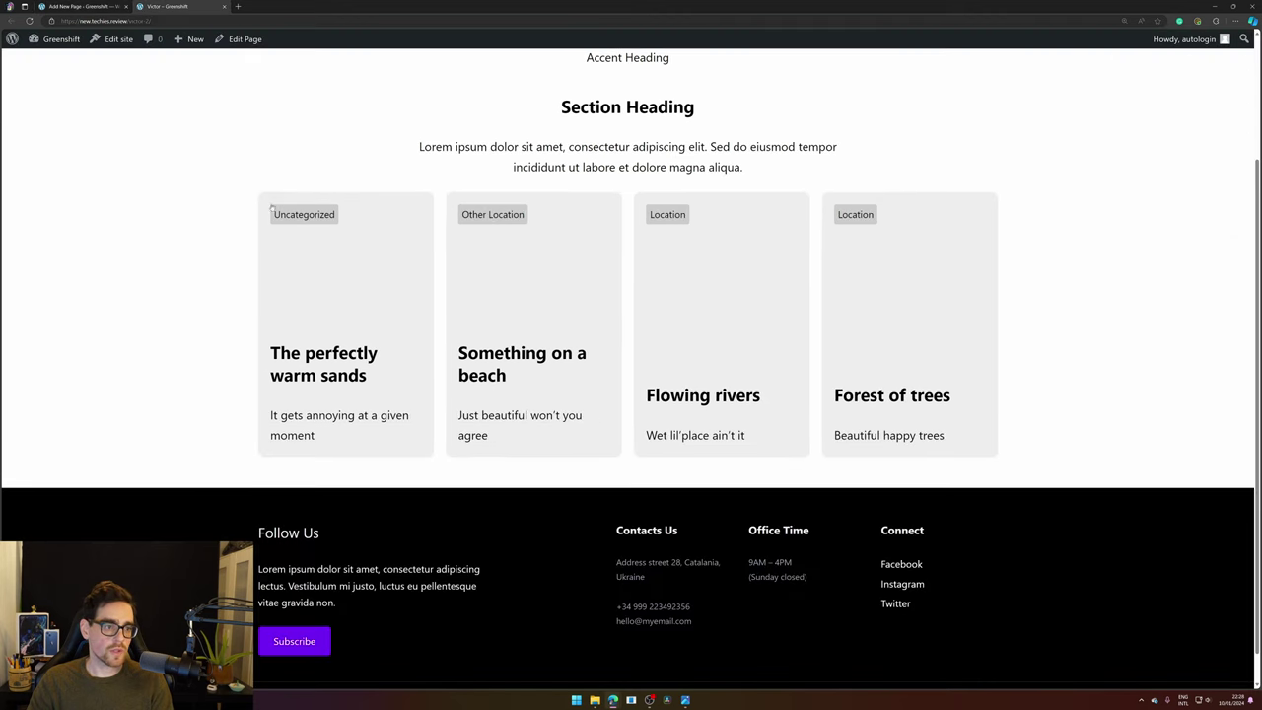
right_click(356, 257)
left_click(414, 498)
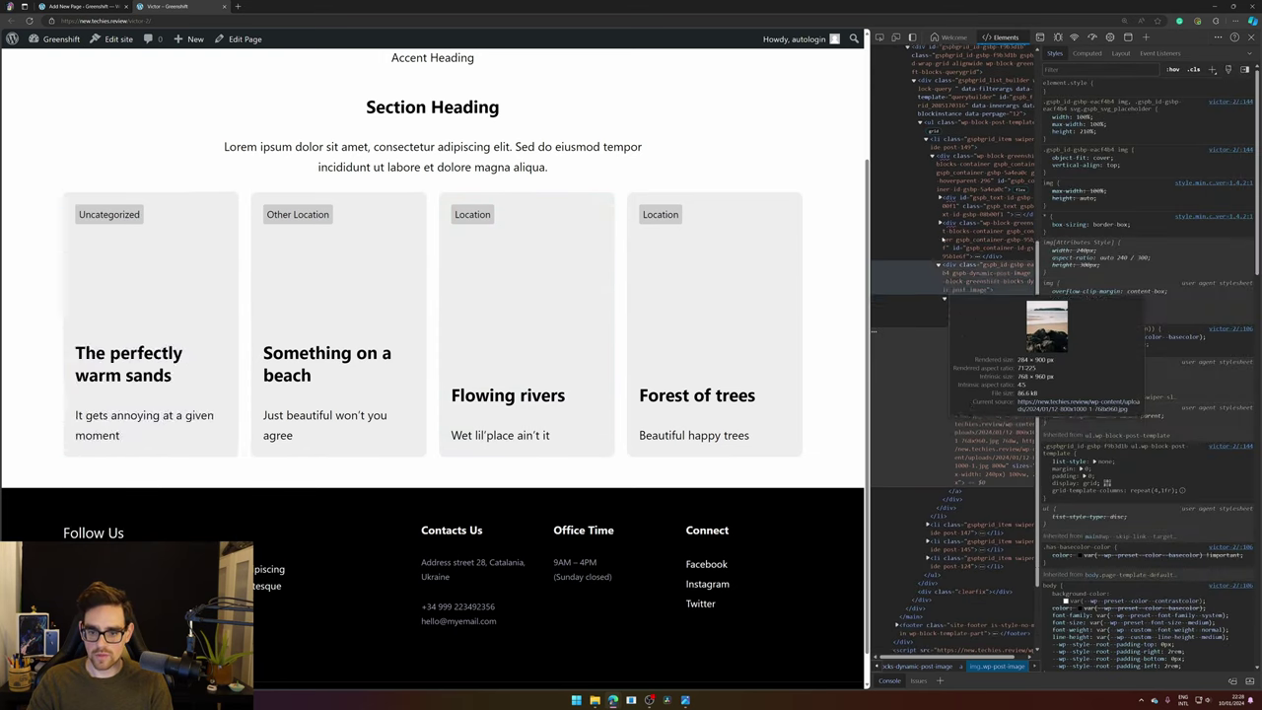
scroll(966, 296, "down", 3)
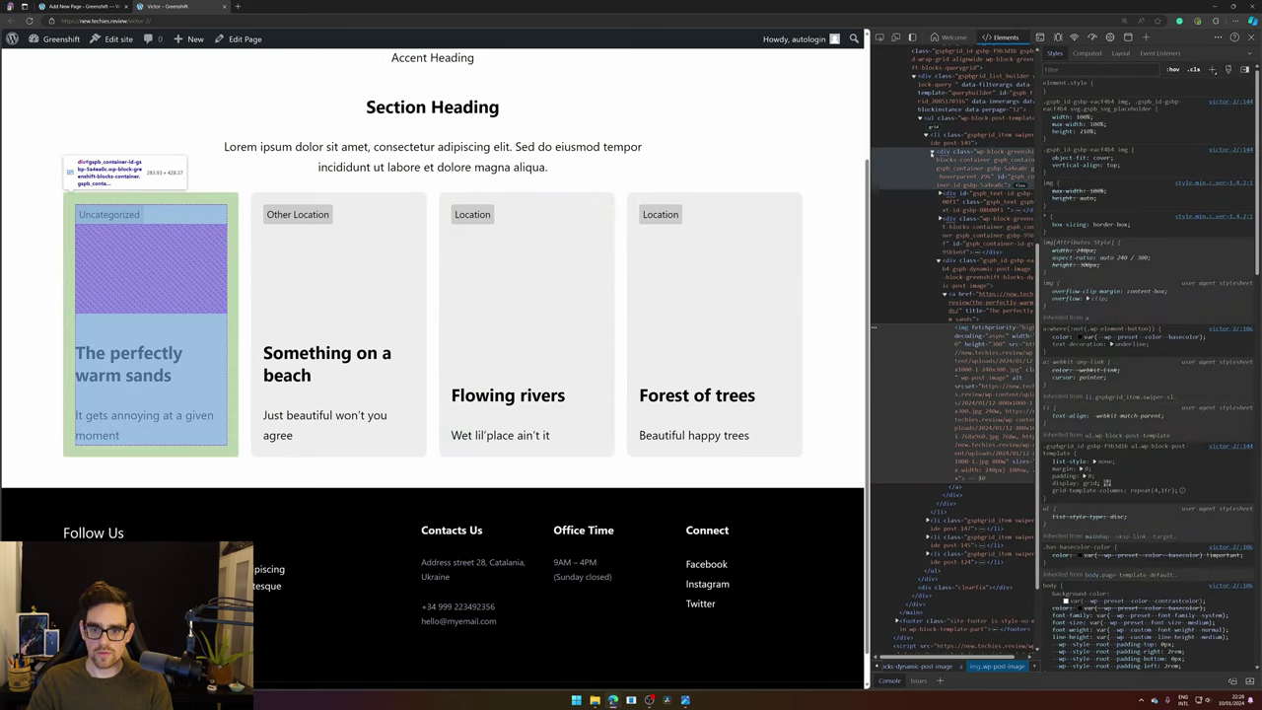
left_click(926, 138)
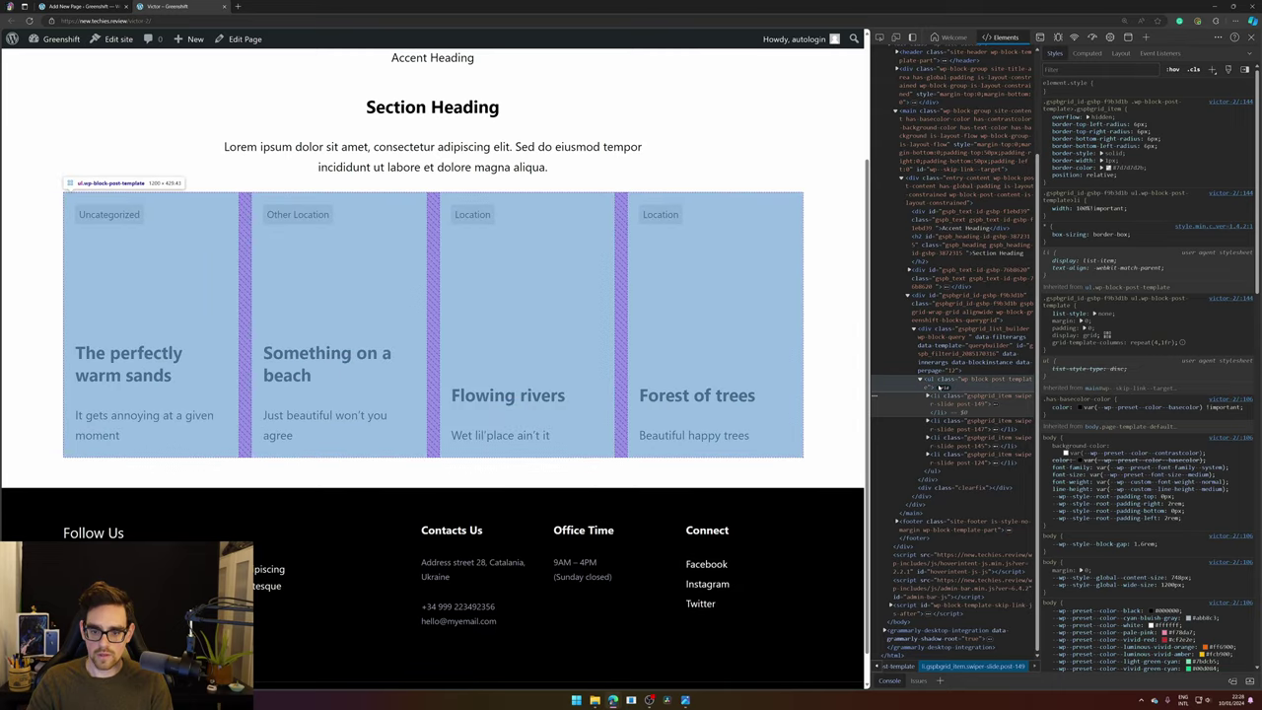
left_click(939, 388)
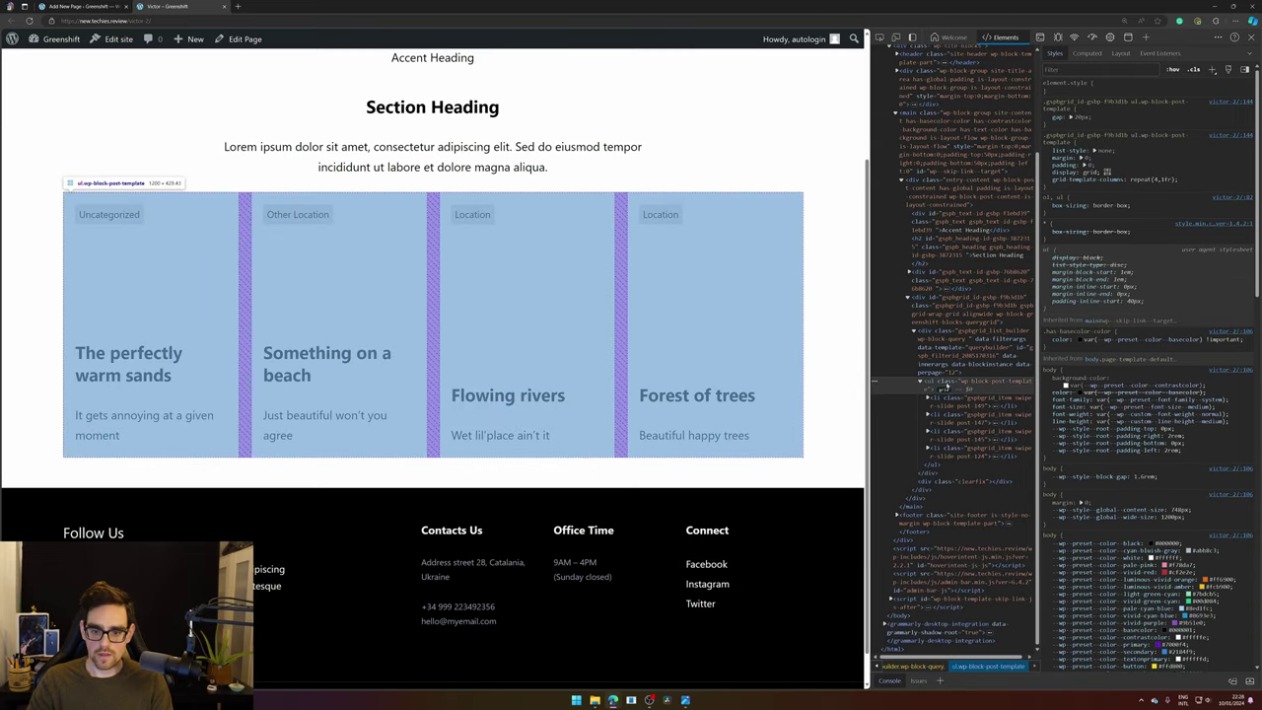
left_click(984, 402)
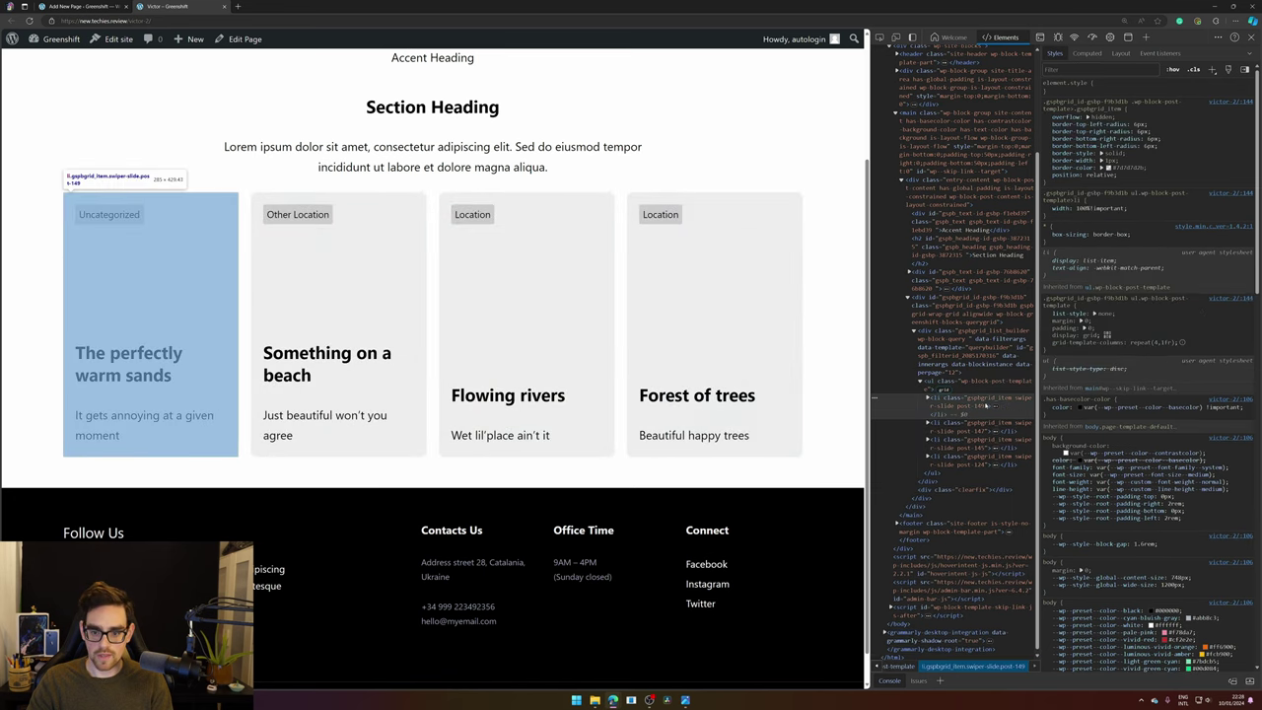
- Return to the page editor and review the custom CSS's grid, overflow and scroll-snap rules for the ul and li elements
left_click(108, 7)
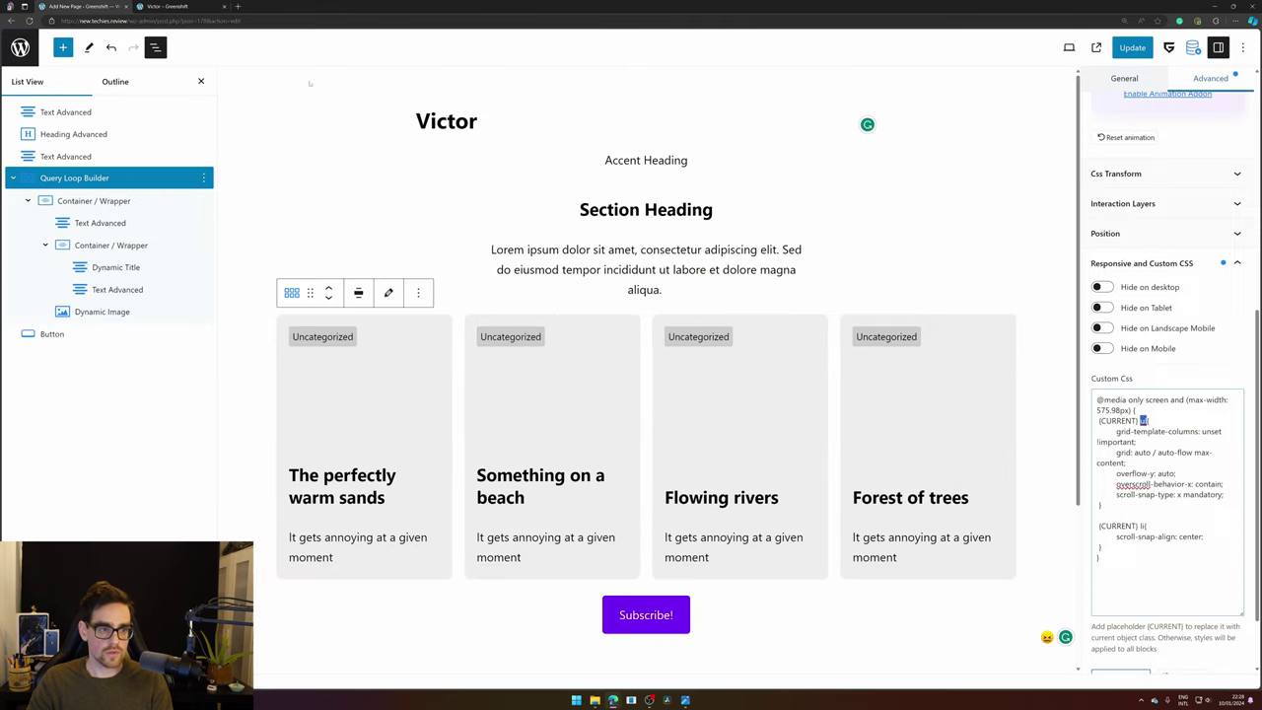
left_click_drag(1207, 536, 1098, 548)
left_click(1099, 558)
left_click_drag(1116, 430, 1141, 462)
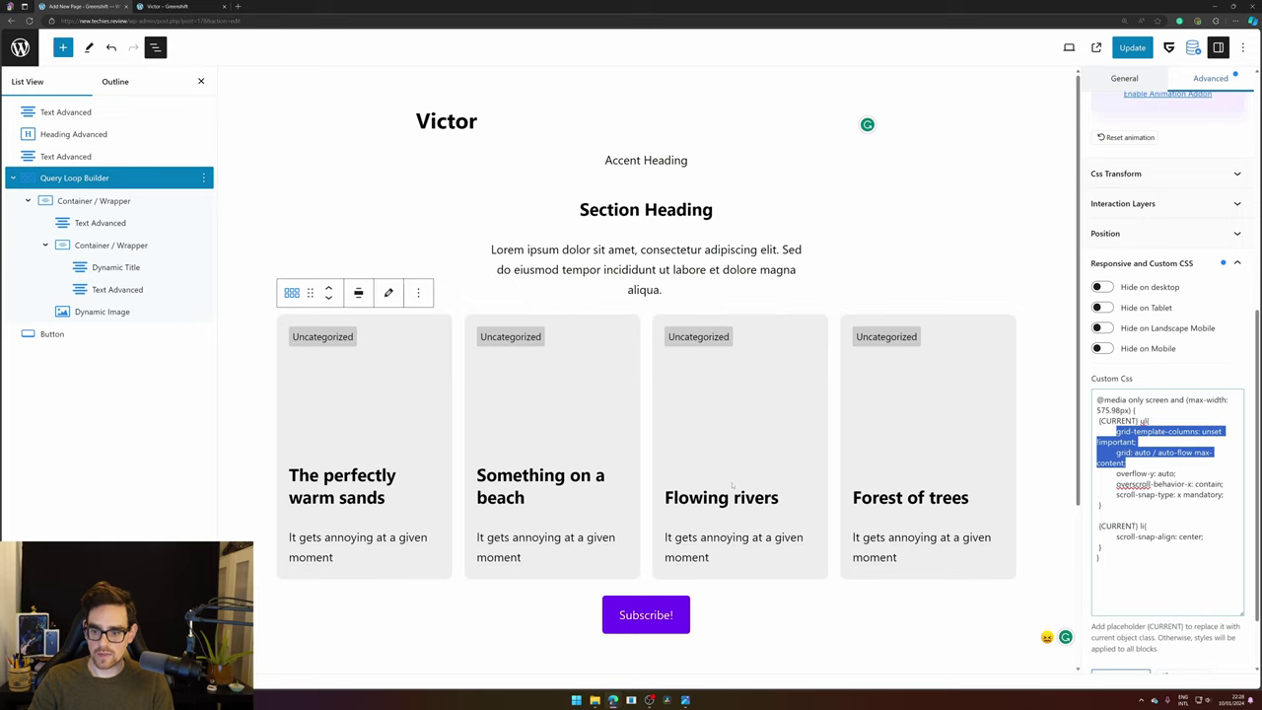
left_click(1129, 482)
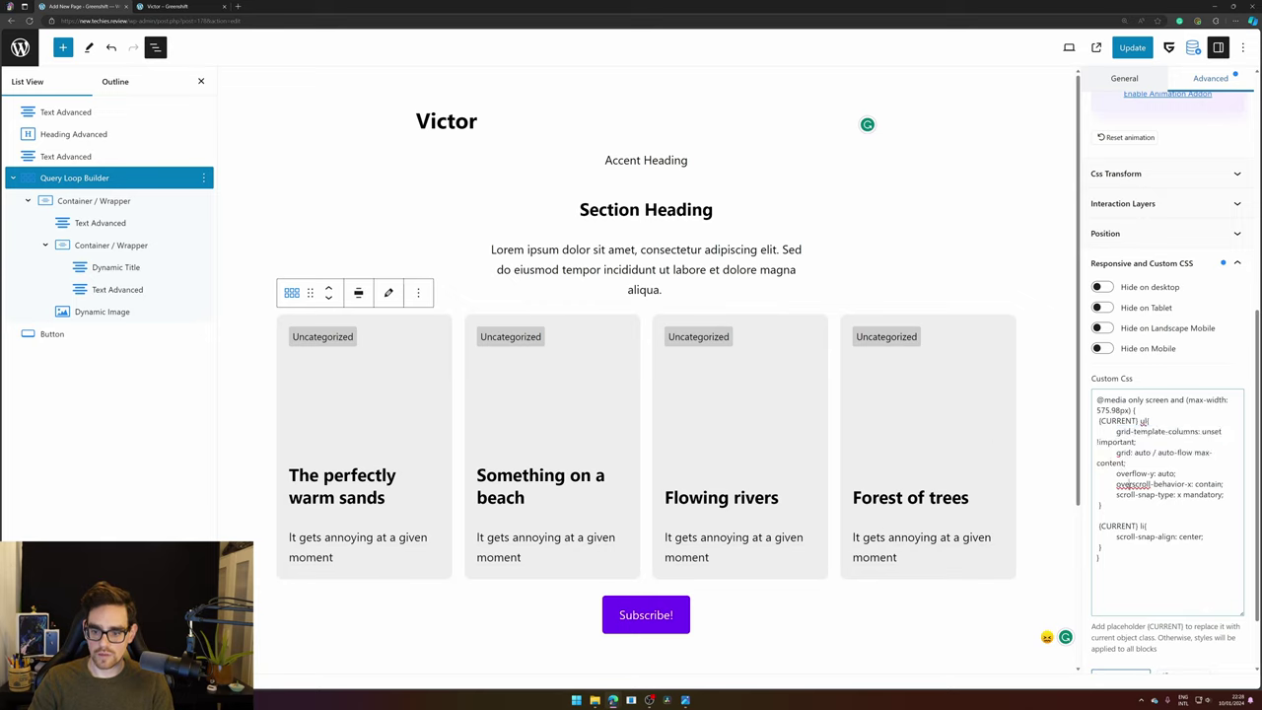
left_click_drag(1117, 494, 1216, 494)
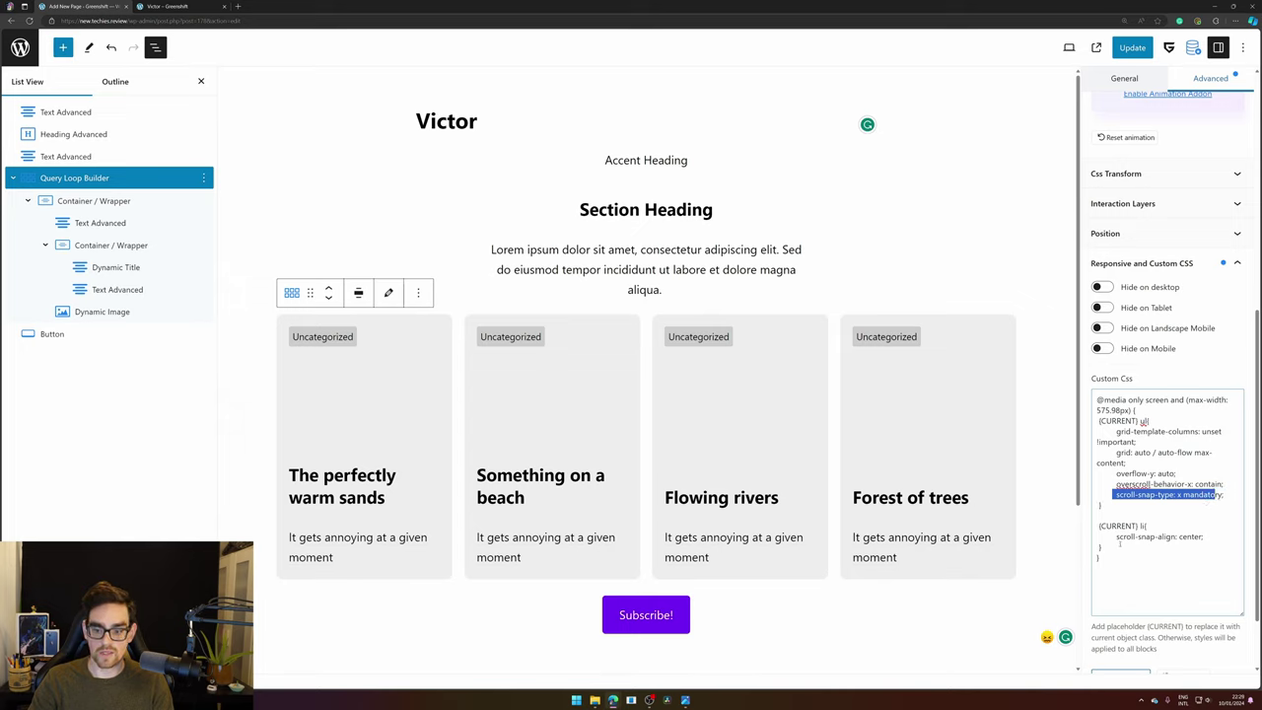
left_click_drag(1115, 537, 1202, 537)
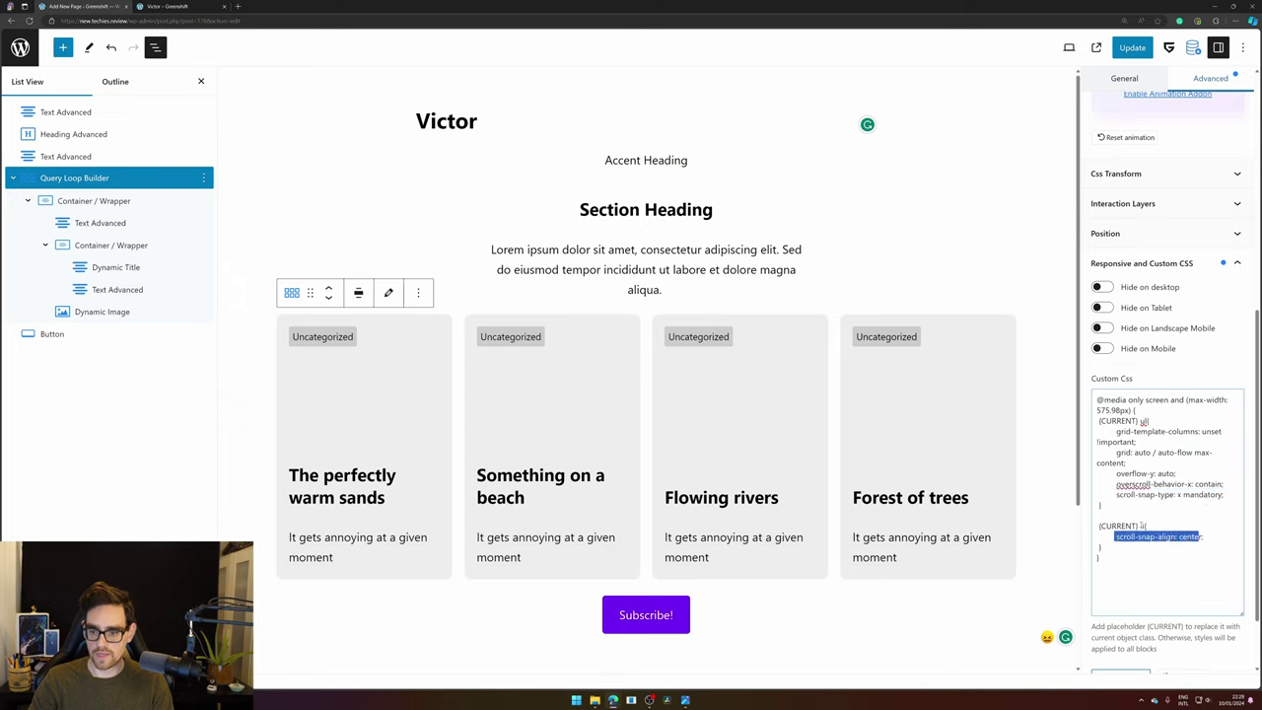
left_click(1142, 526)
type("li")
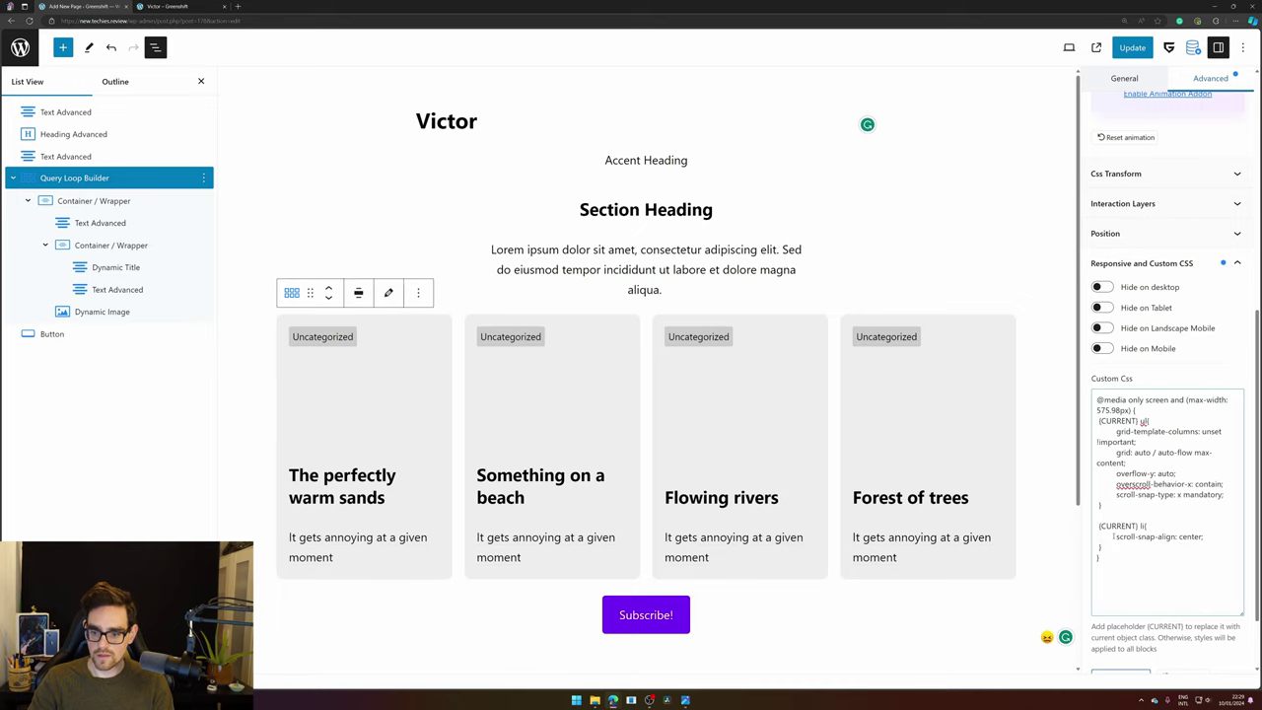
left_click_drag(1113, 536, 1096, 536)
left_click(1210, 537)
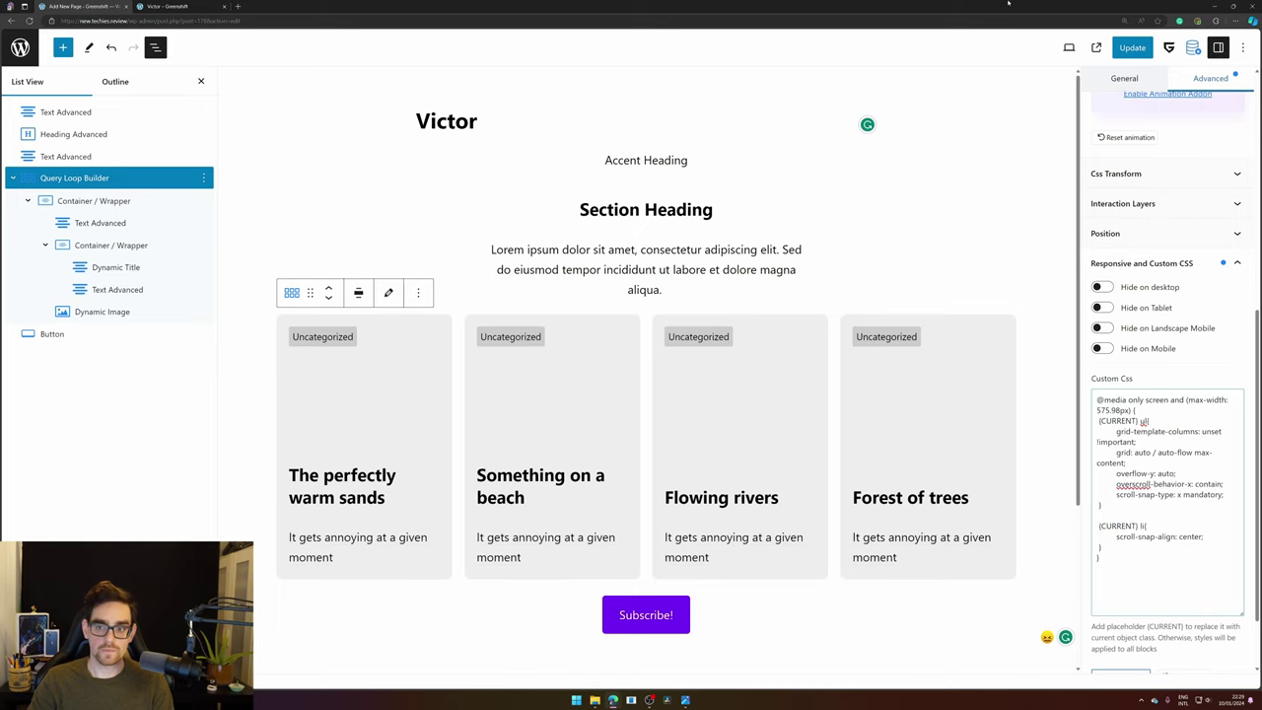
- Update the page and test the cards' horizontal scrolling on the live Victor page at a narrow, phone-like width
left_click(1131, 47)
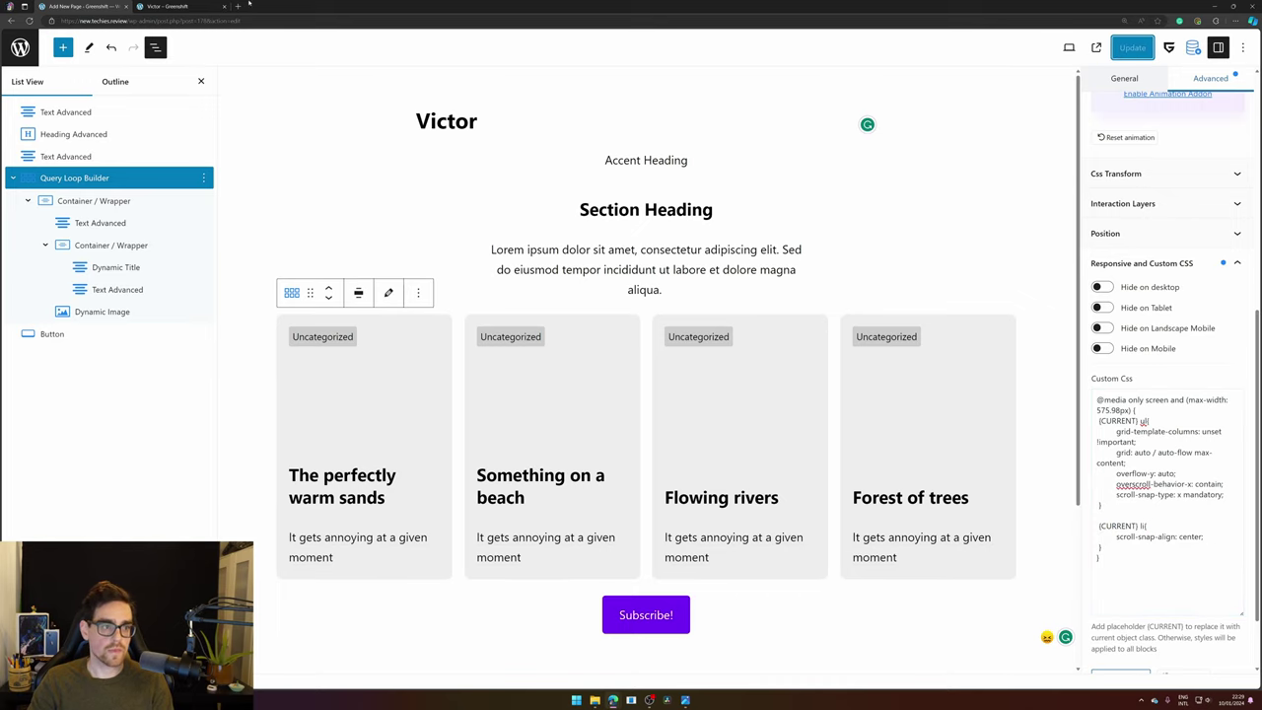
left_click(168, 6)
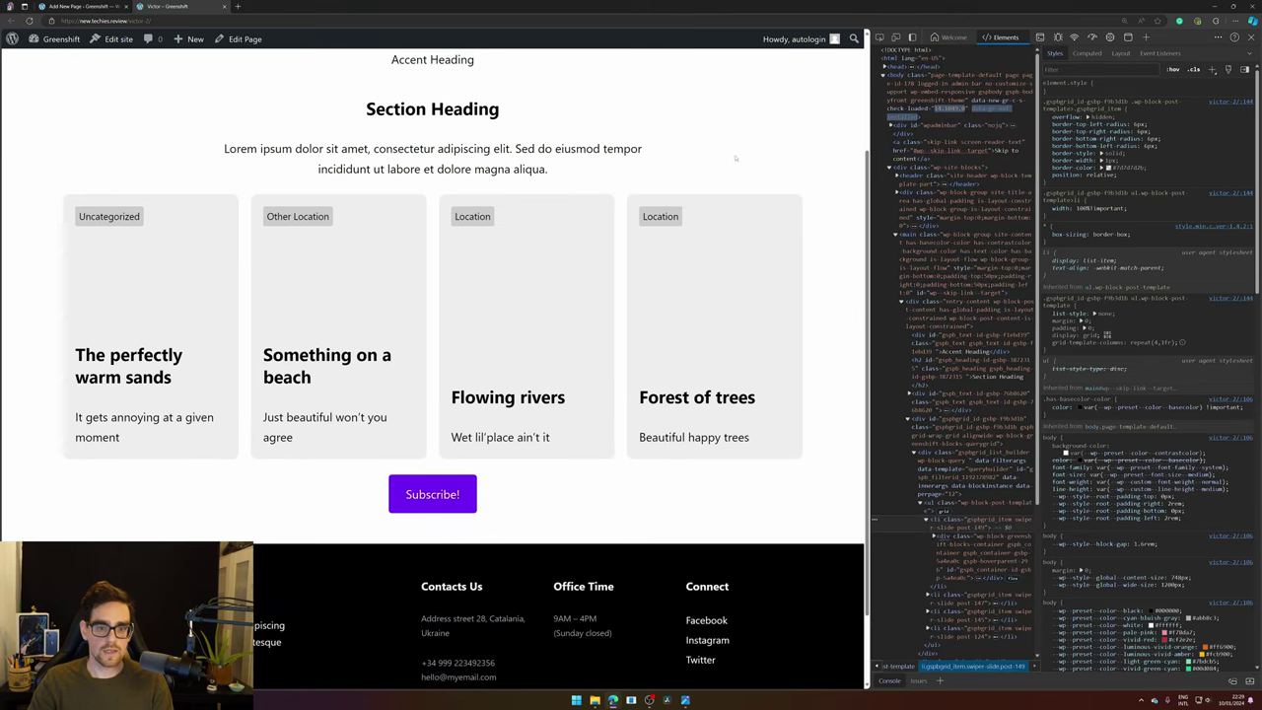
left_click_drag(868, 114, 313, 114)
left_click_drag(105, 493, 322, 483)
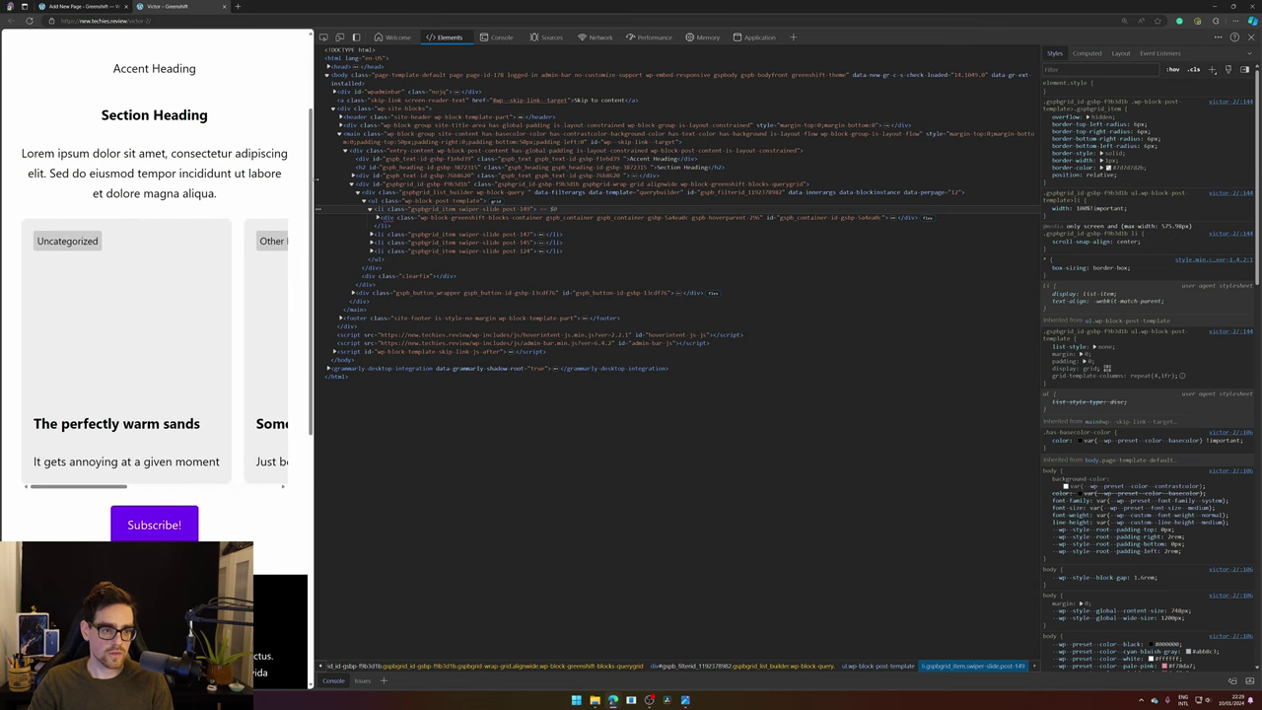
left_click_drag(316, 222, 316, 194)
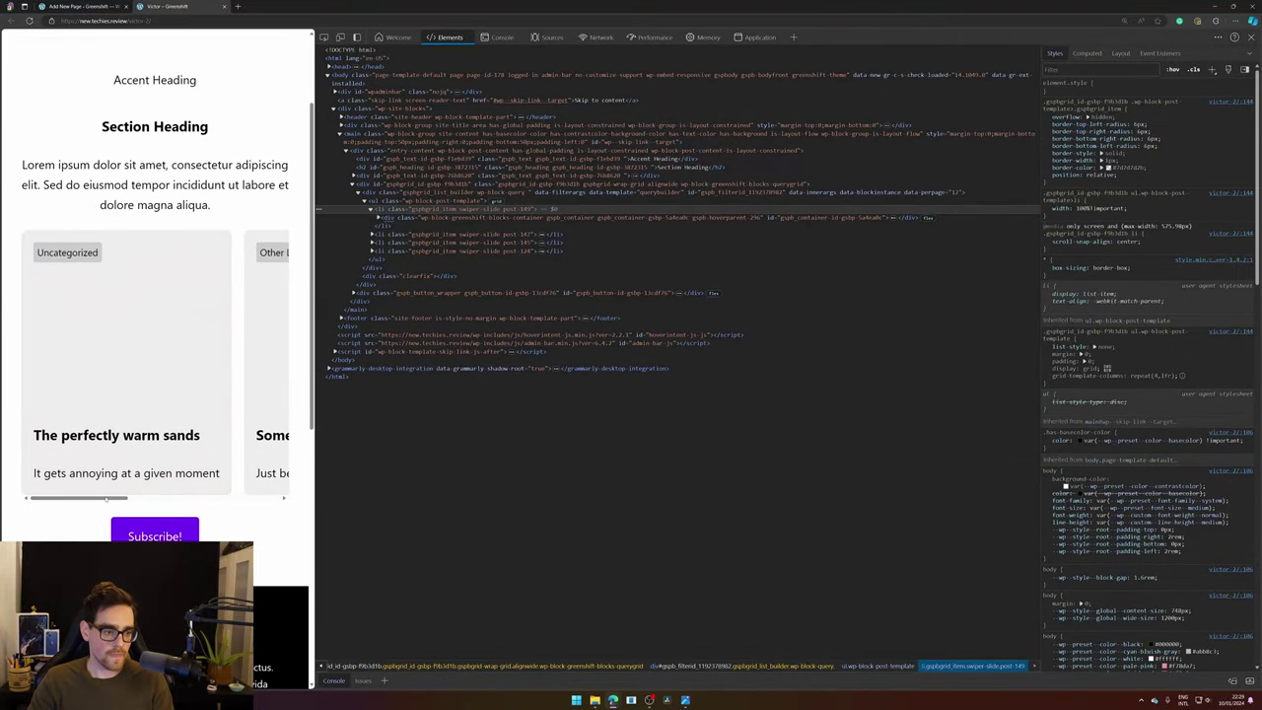
left_click_drag(250, 499, 96, 499)
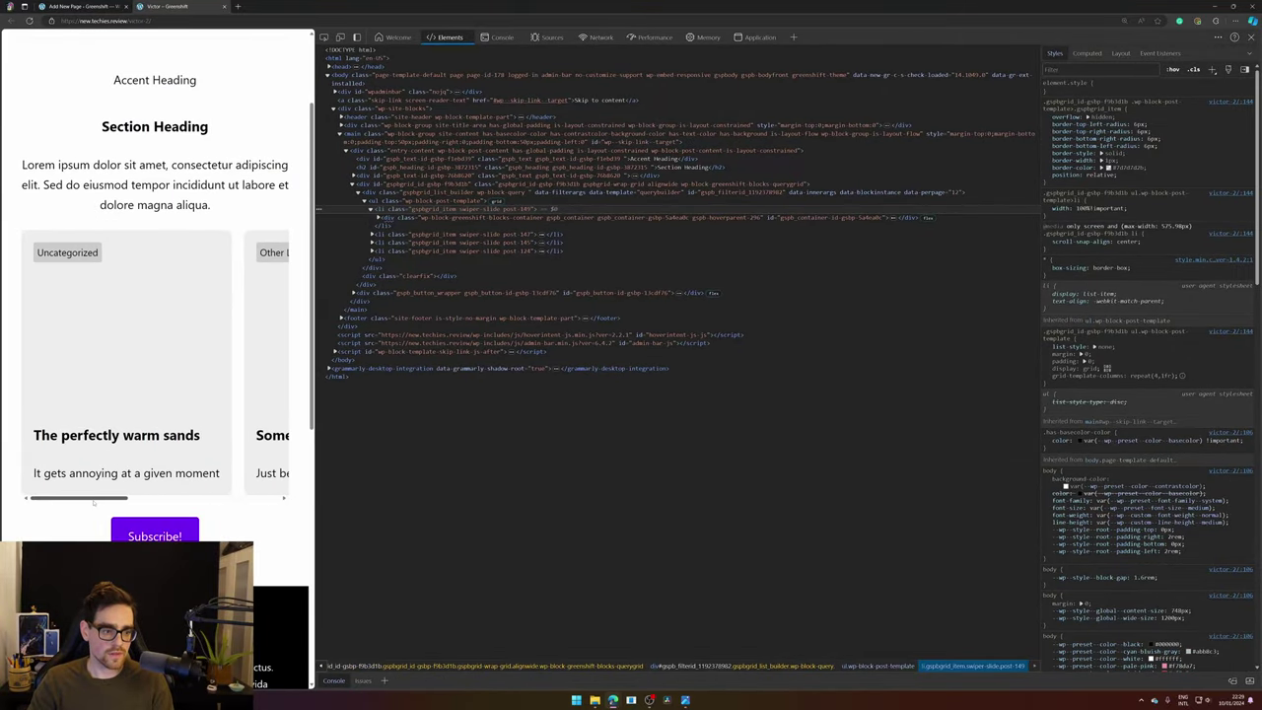
- Return to the page editor and open the custom width settings of the outer container inside the Query Loop Builder
left_click(84, 5)
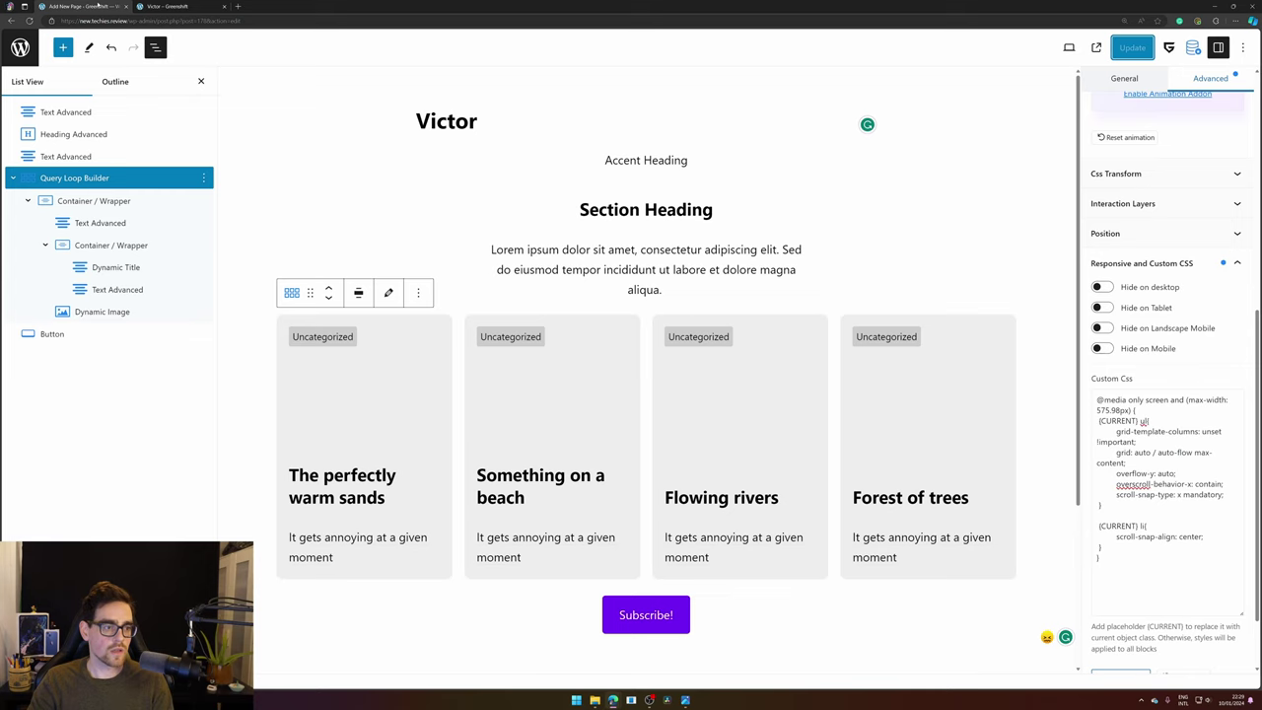
left_click(94, 202)
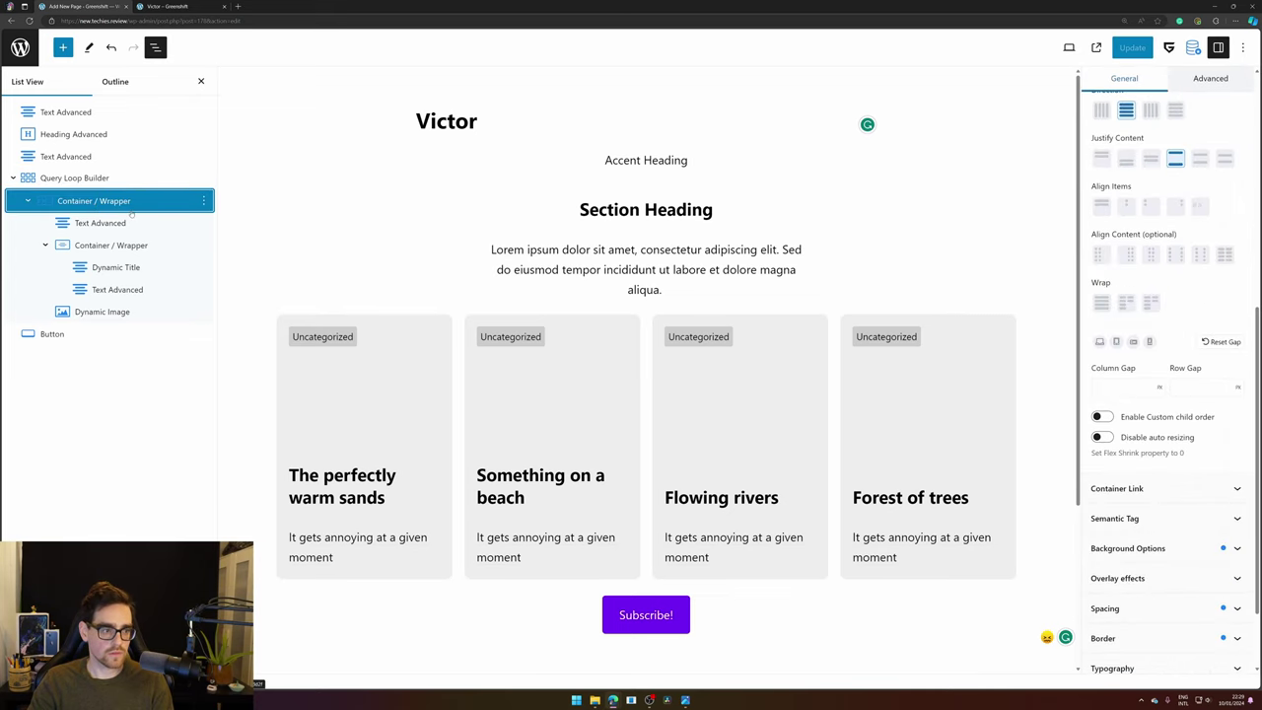
scroll(1149, 473, "up", 5)
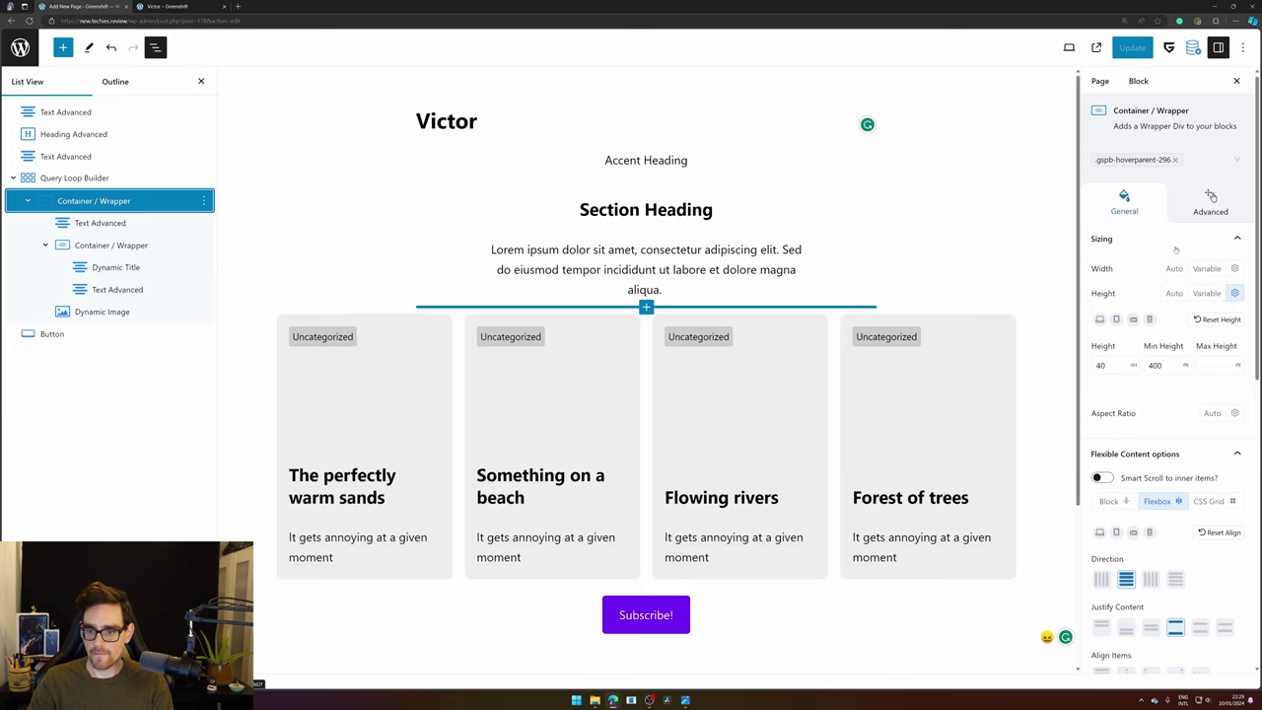
left_click(1233, 267)
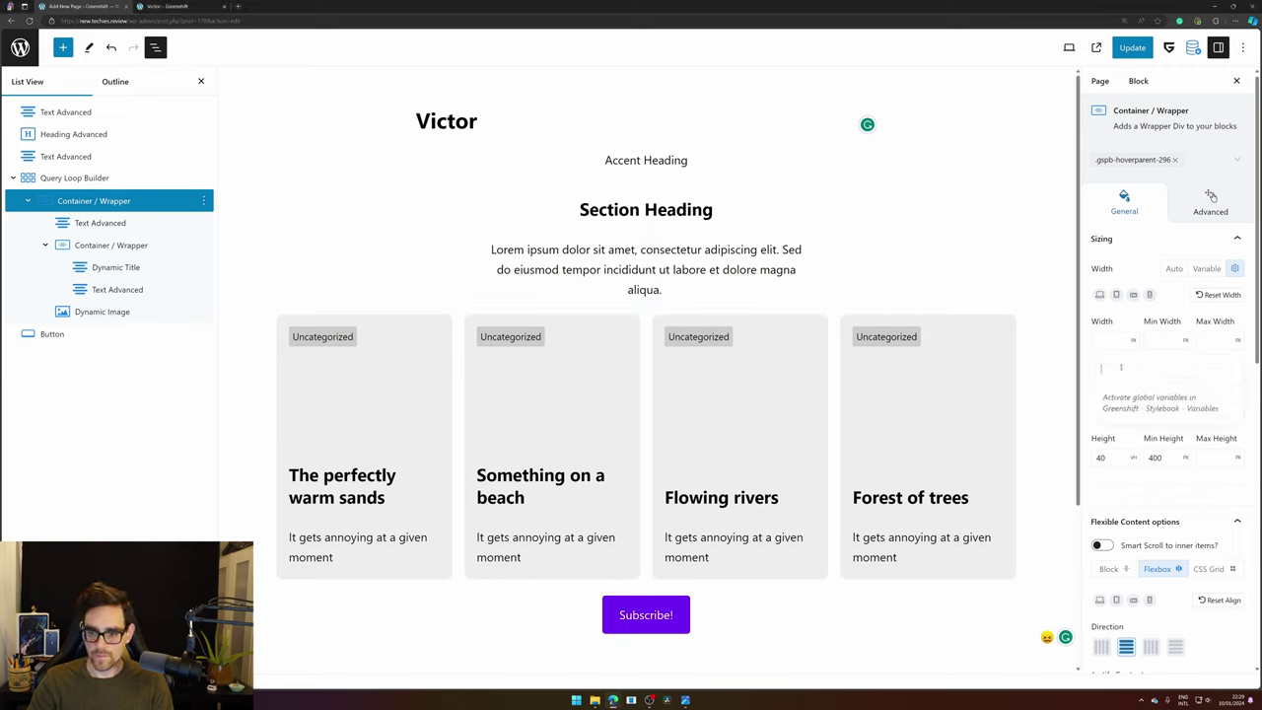
type("calc(85vw - 5rem)")
double_click(1122, 368)
left_click(1107, 369)
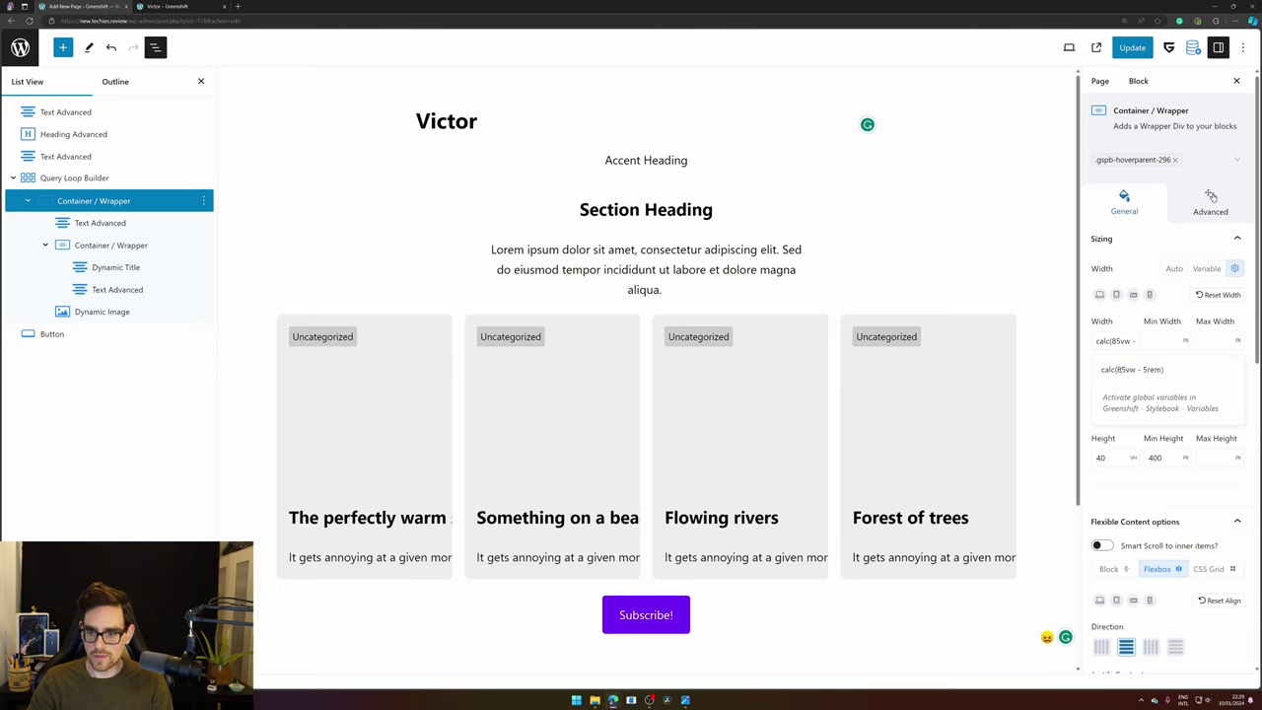
key("ctrl+a")
key("BackSpace")
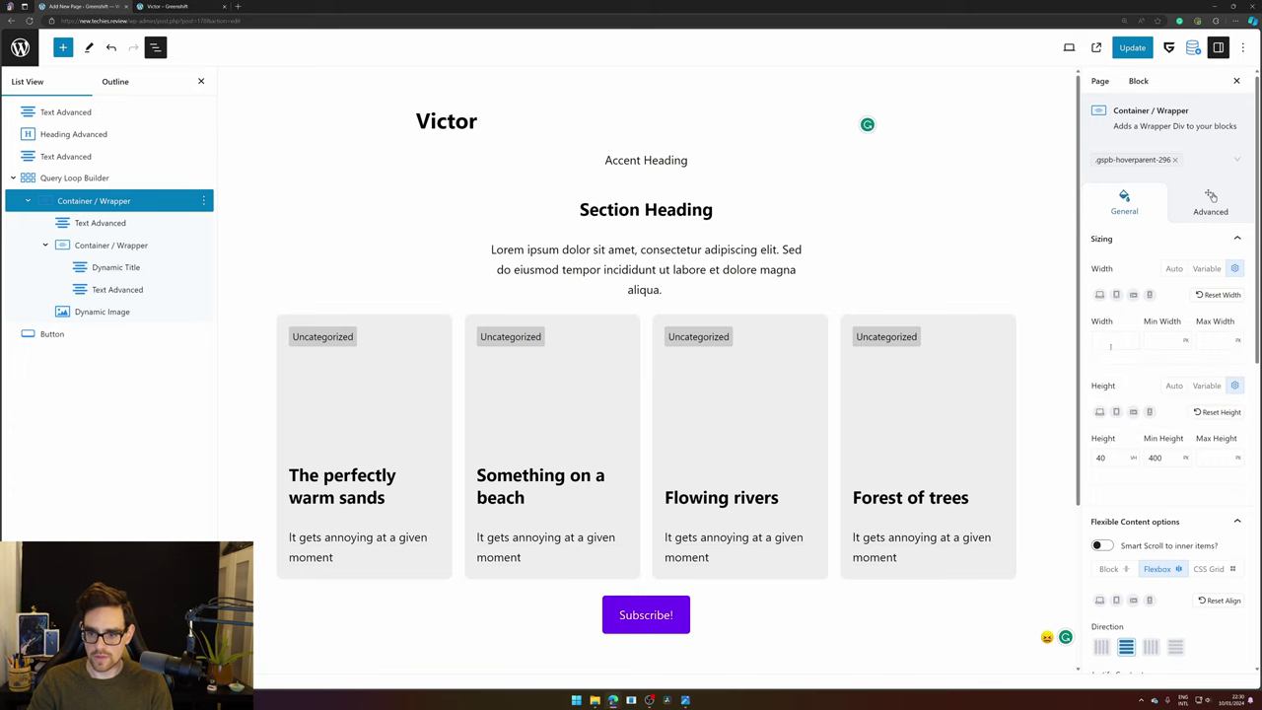
- Set the outer card container's width to calc(85vw - 5rem) for the mobile breakpoint only
left_click(1148, 296)
left_click(1106, 343)
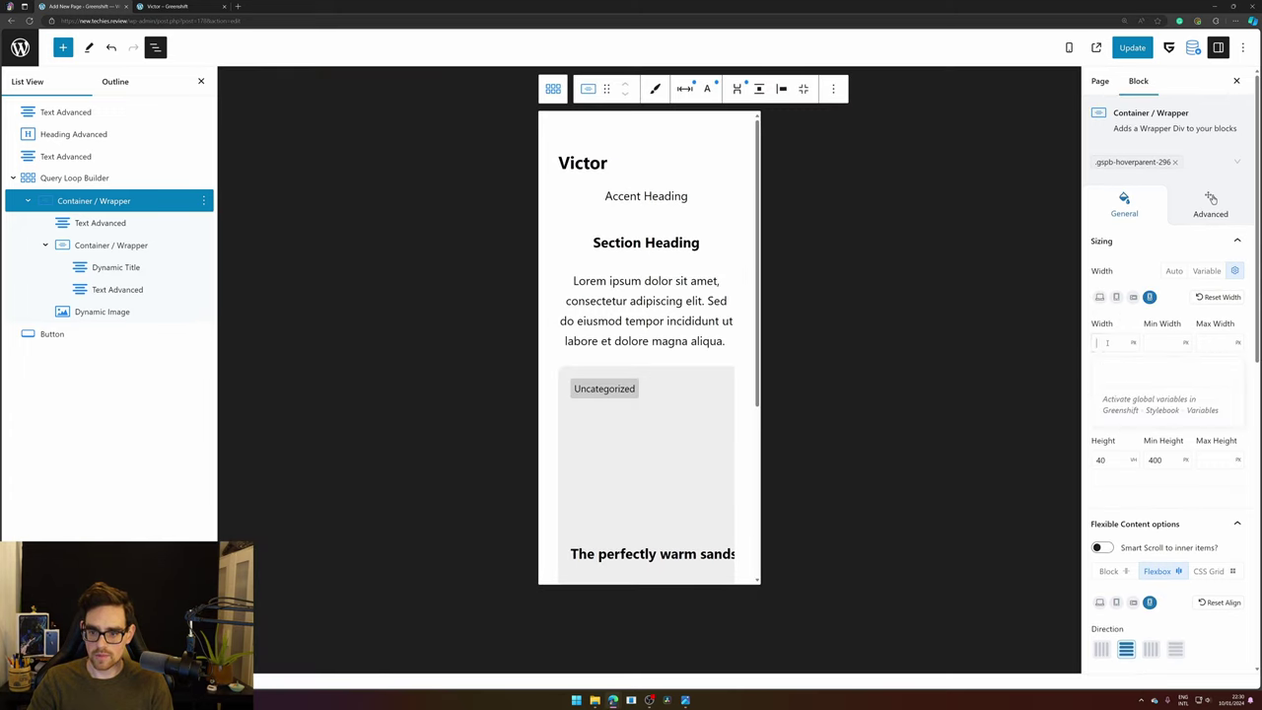
type("calc(85vw - 5rem)")
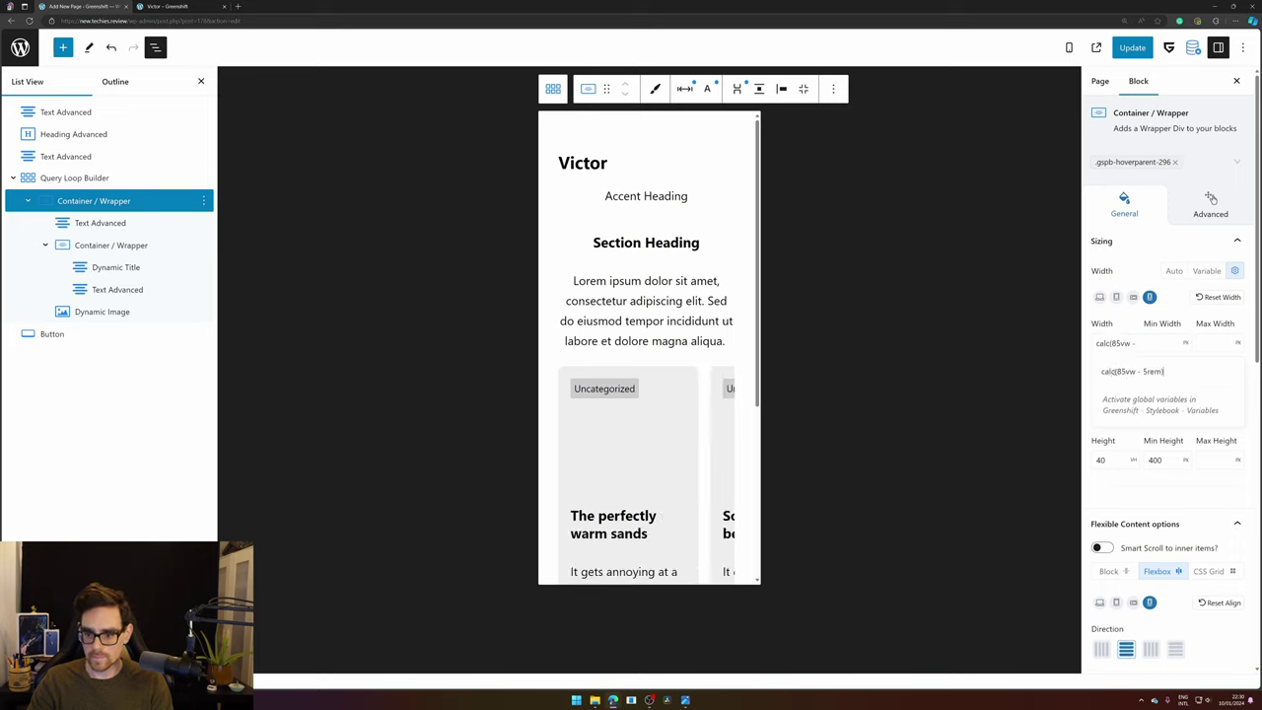
double_click(1118, 370)
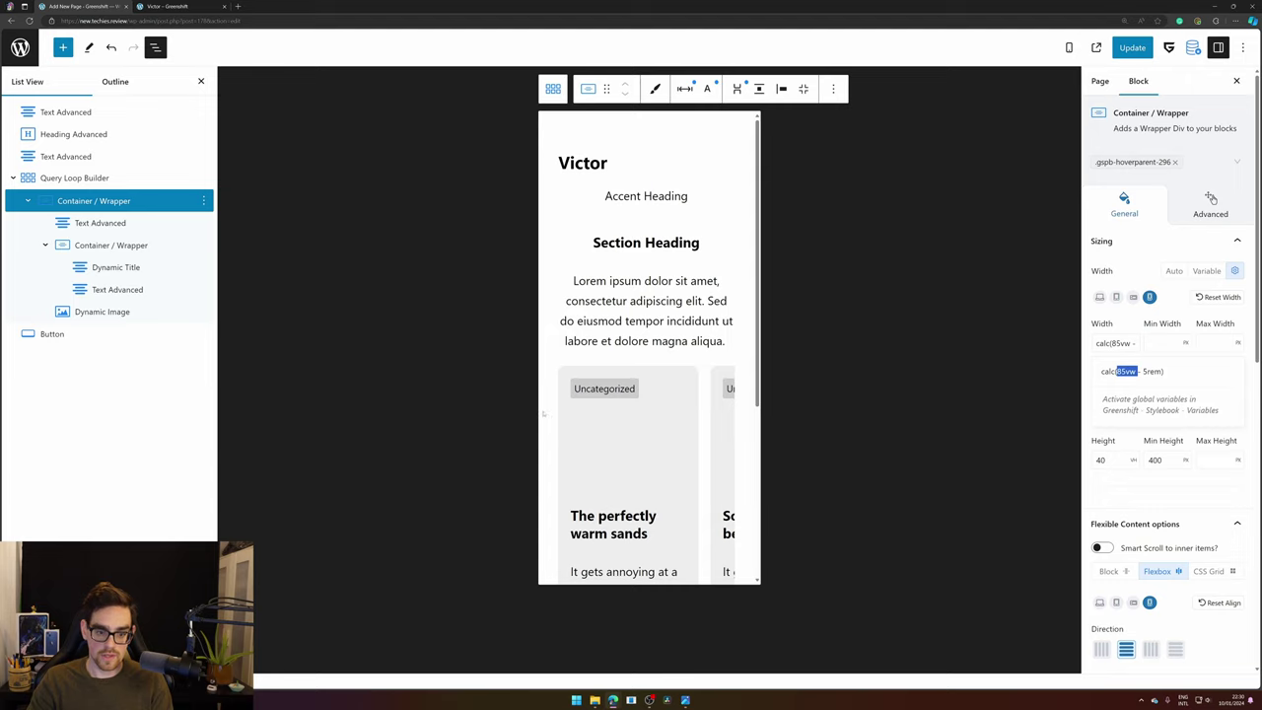
double_click(1151, 371)
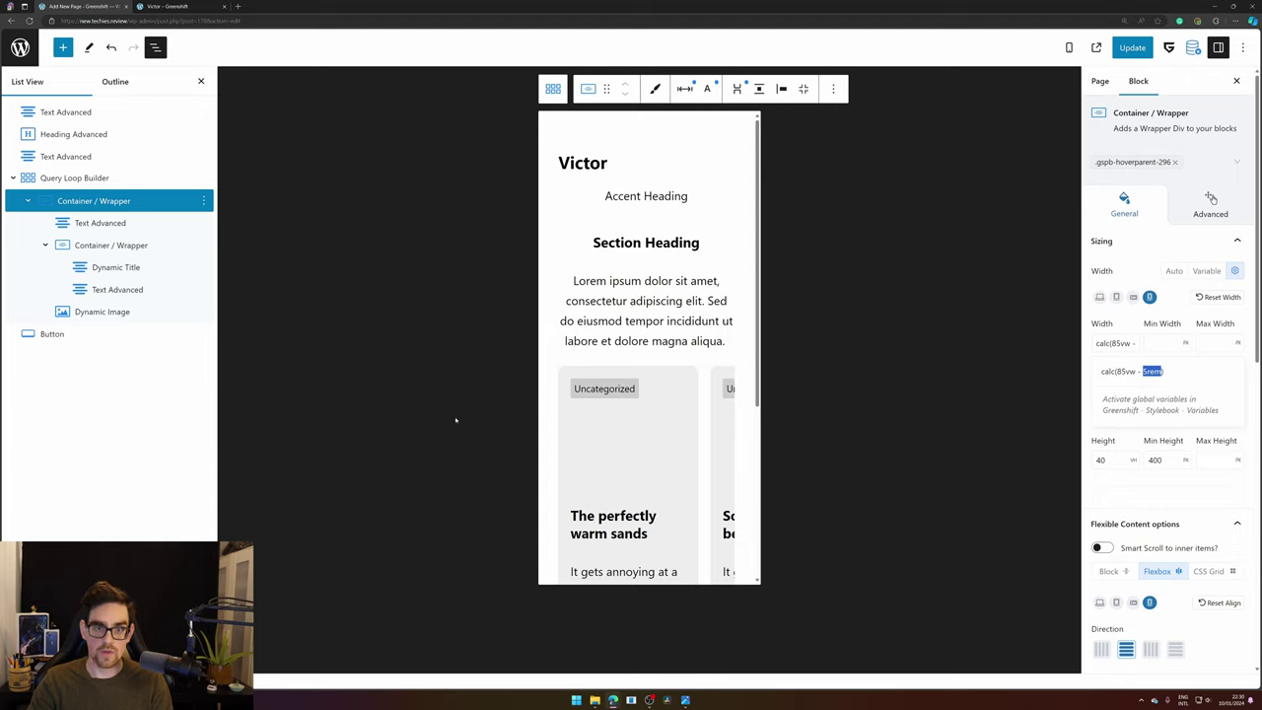
- Update the page and reload the live Victor page to check the cards' mobile width
left_click(1131, 49)
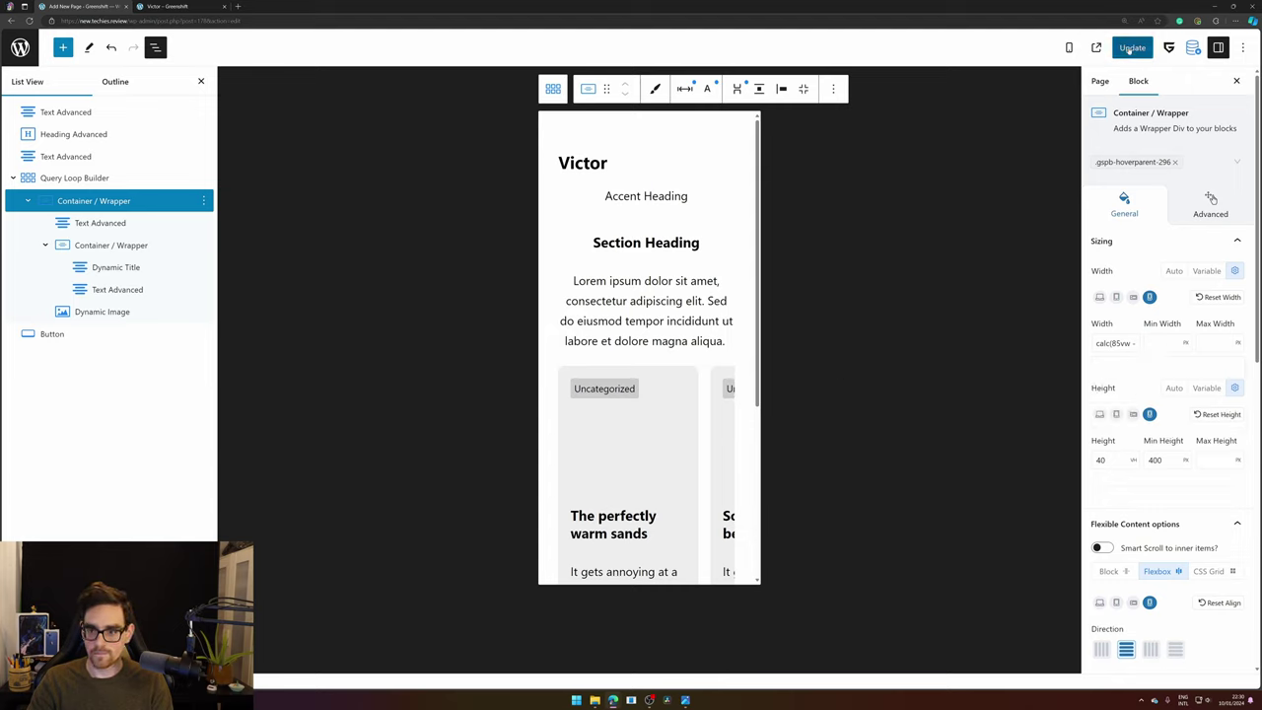
left_click(196, 7)
left_click(30, 21)
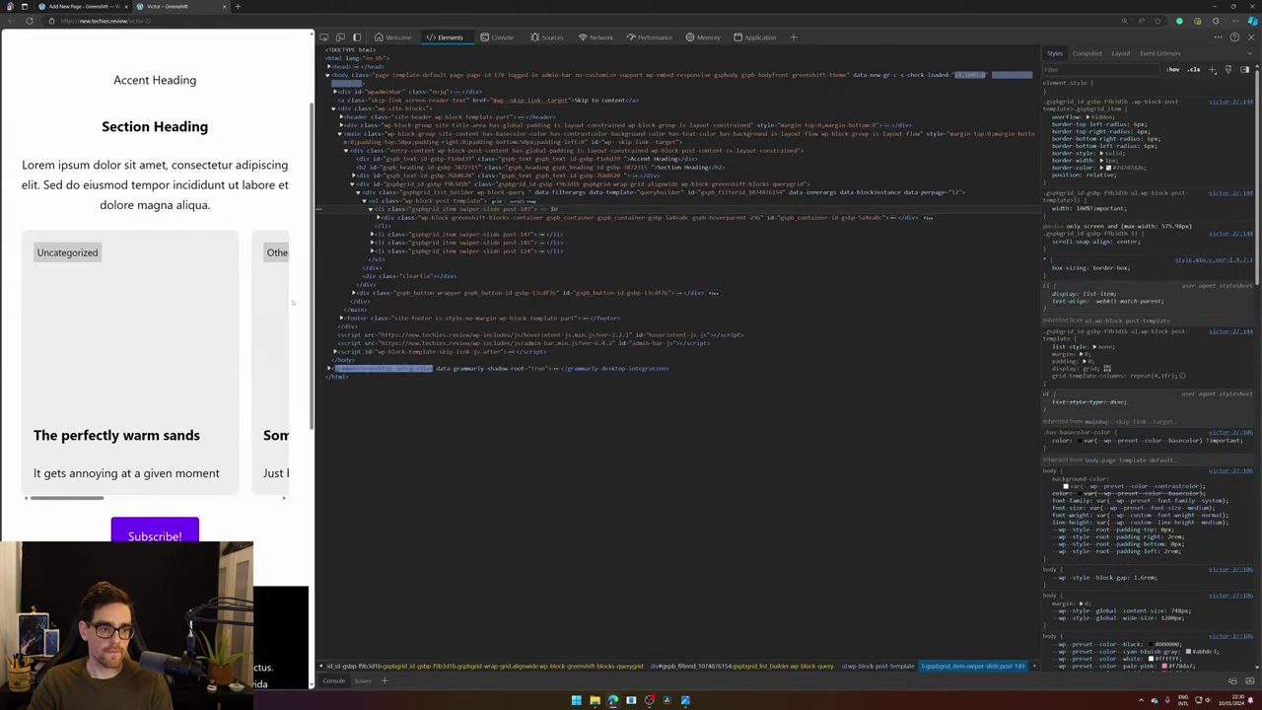